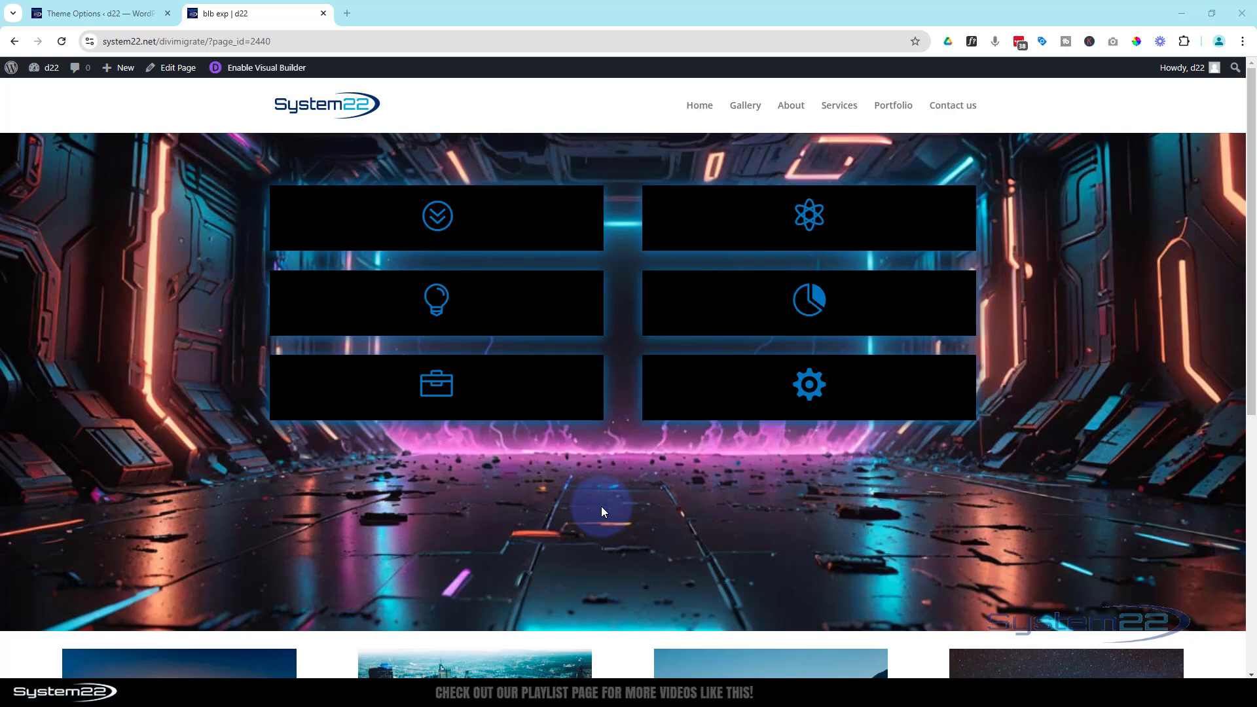
Preview the finished page in an iPad Air device view, try expanding the first three icon boxes, and leave the device view.
key(ctrl+shift+i)
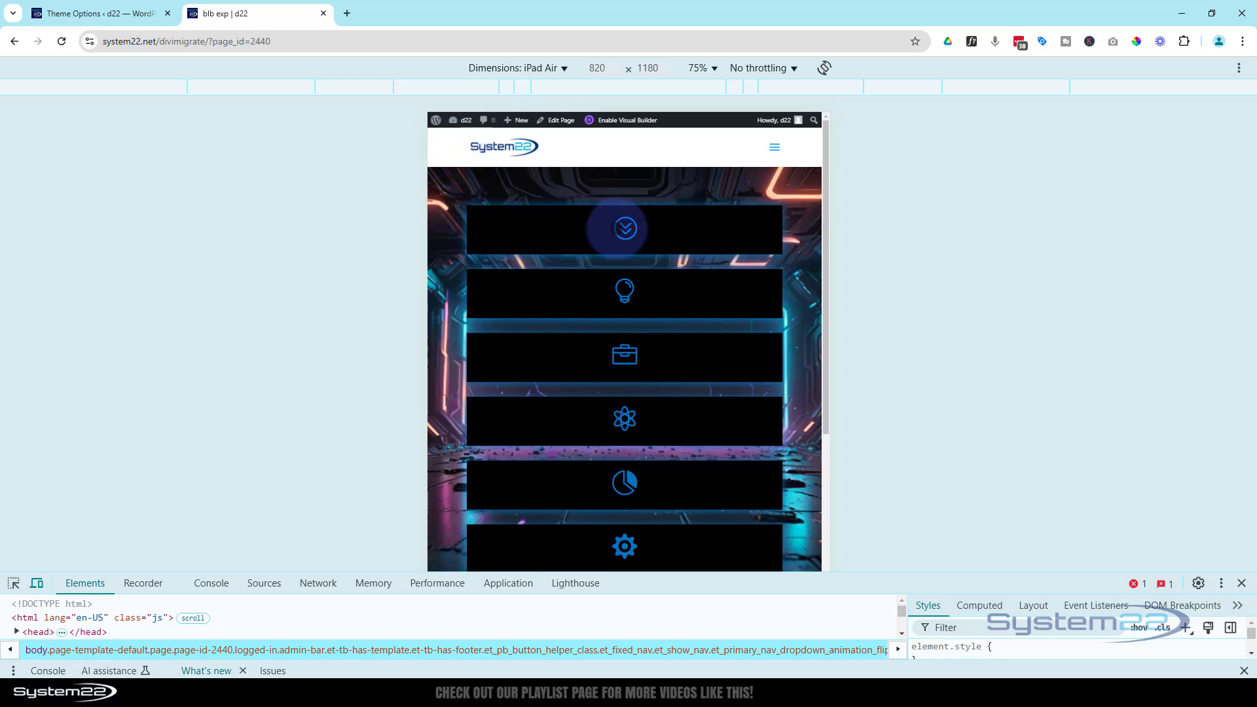
click(625, 227)
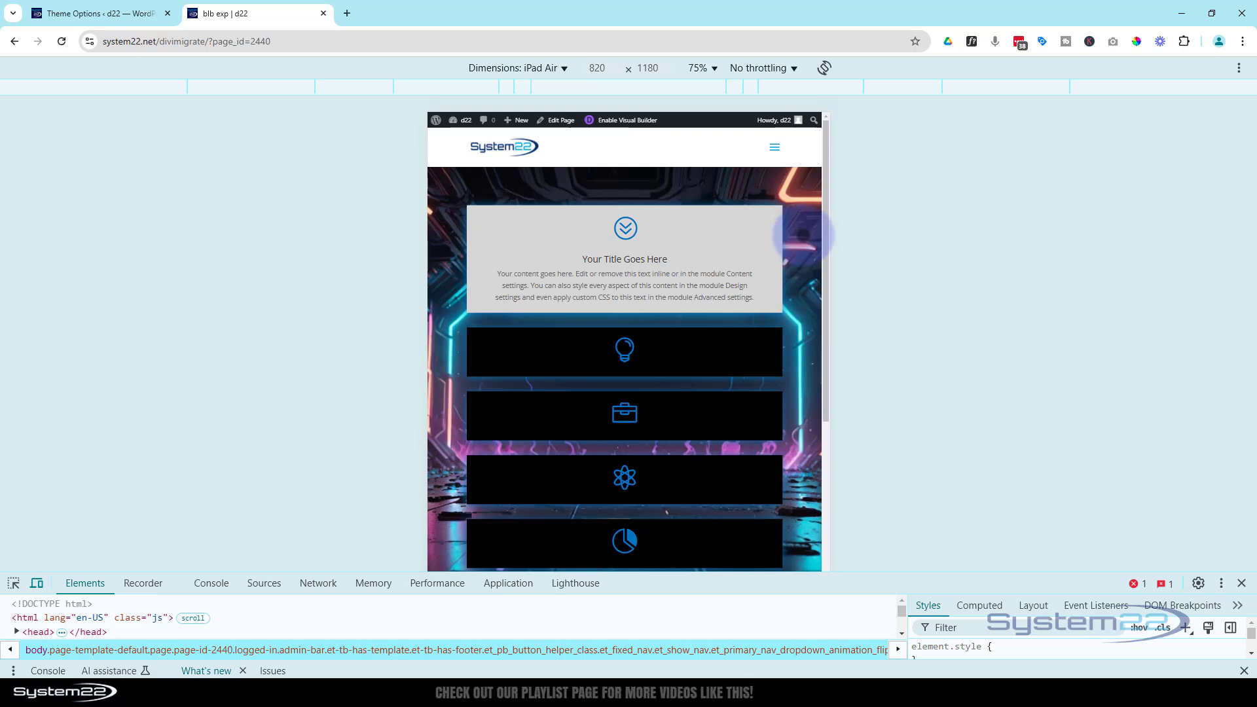
click(802, 233)
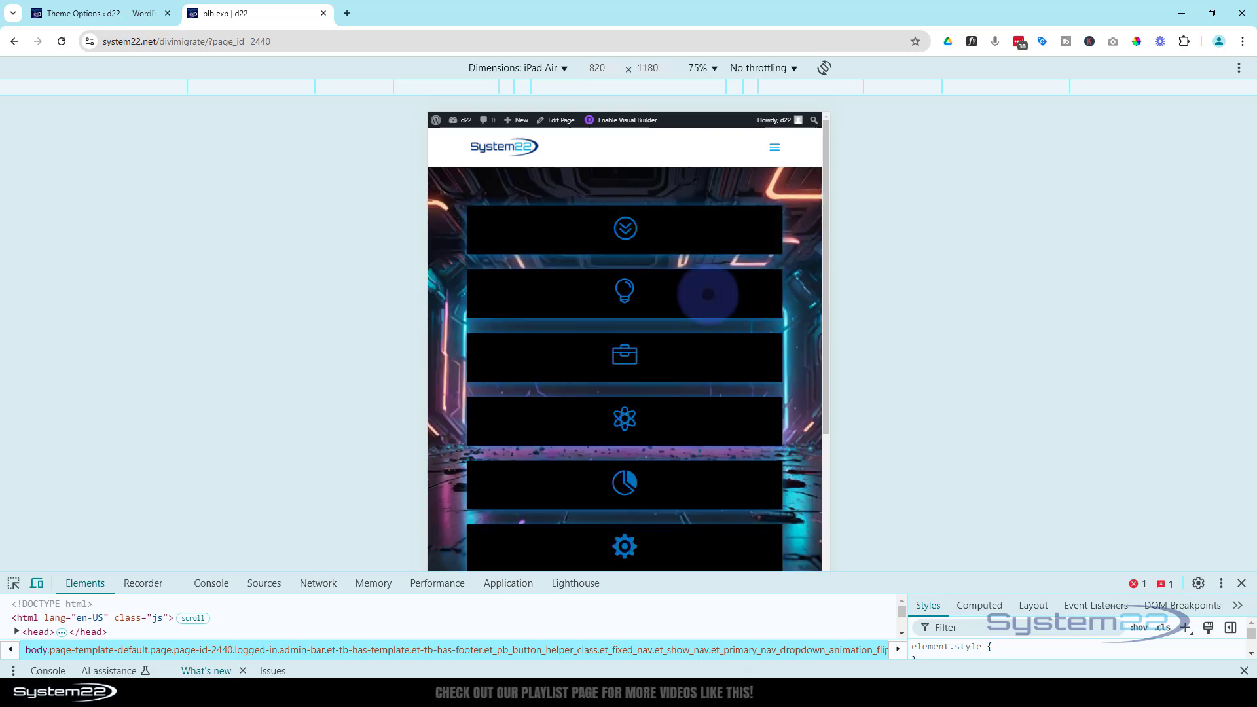
click(618, 287)
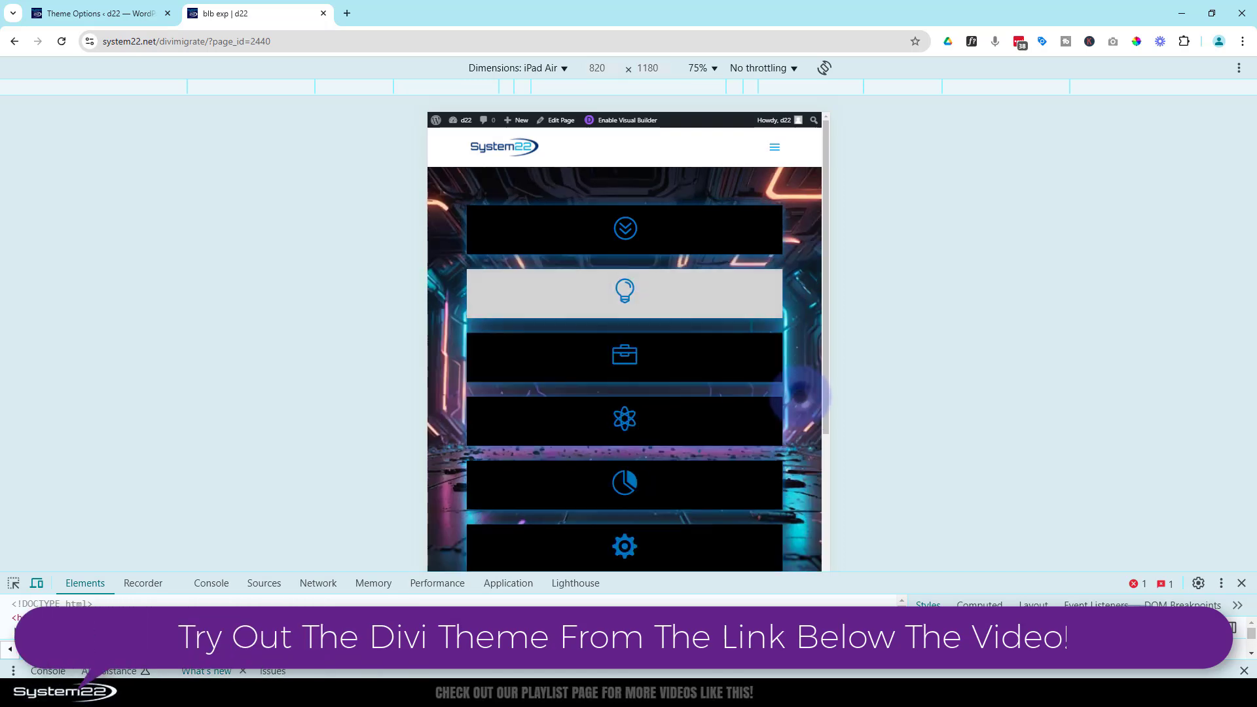
click(800, 397)
click(627, 357)
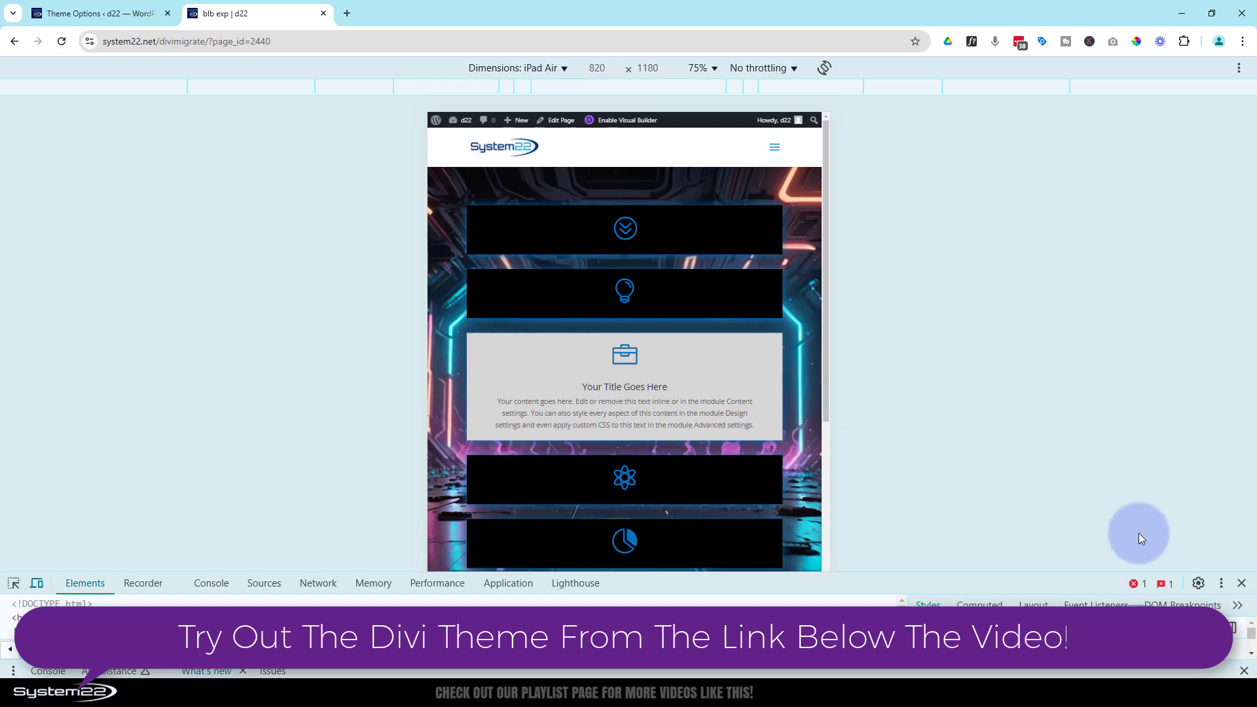
click(1242, 584)
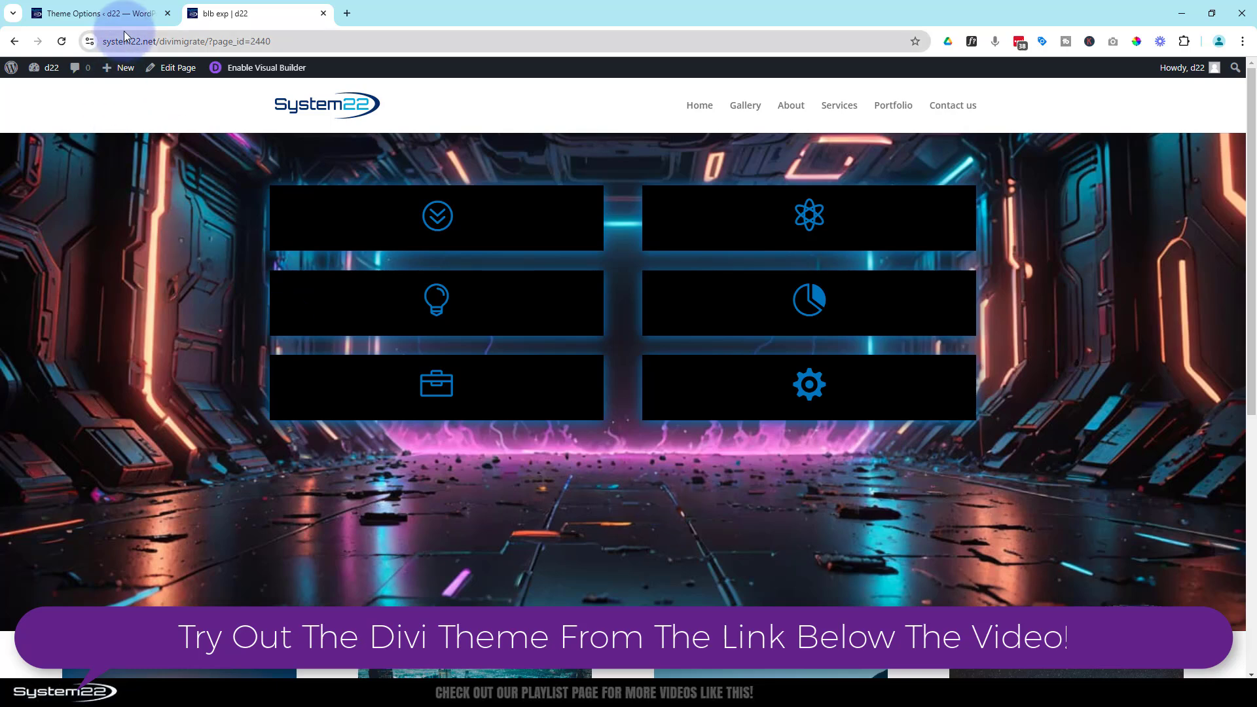
Create a new page titled "Icon Boxes" in a separate tab and open it with the Divi Builder.
mouse_move(120, 68)
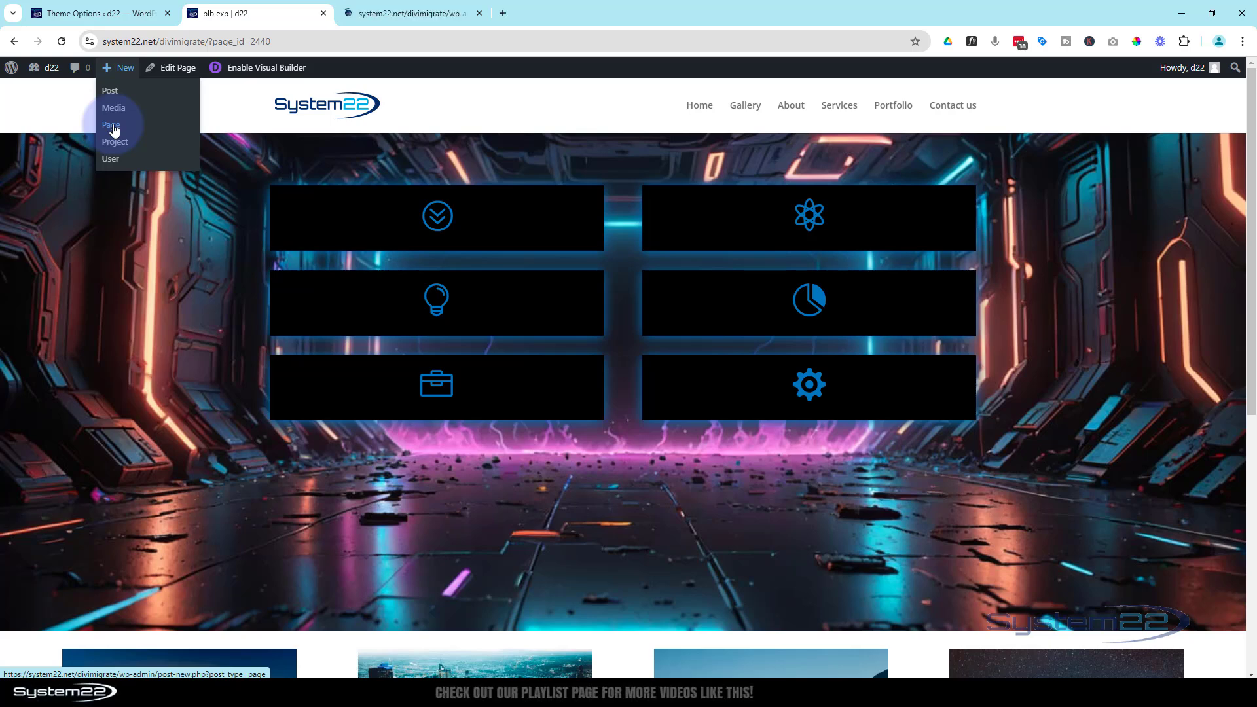
click(379, 13)
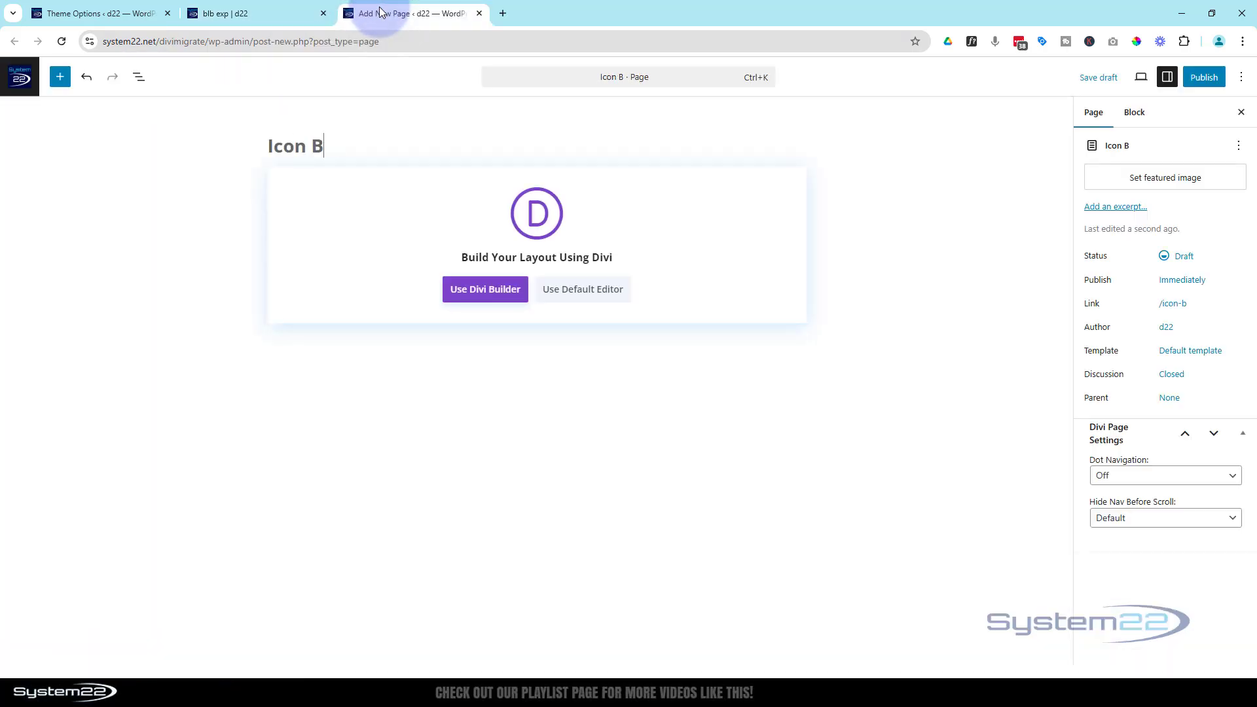
click(483, 289)
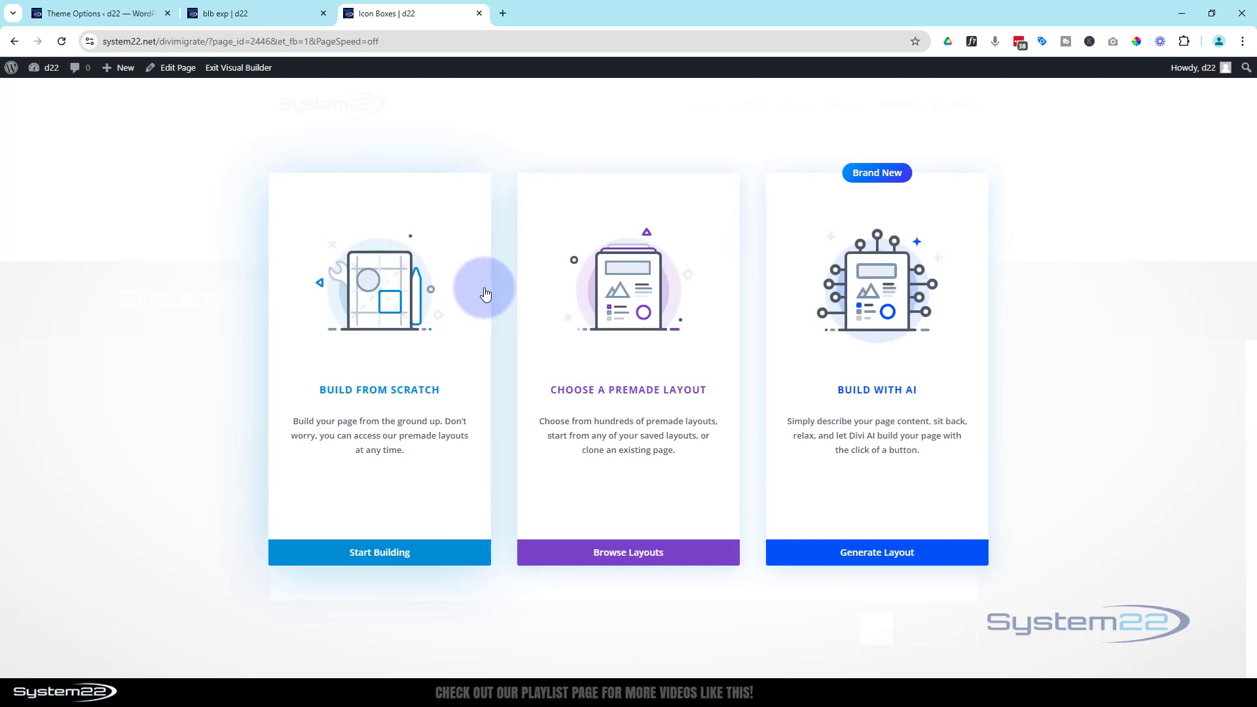
Start the page layout from scratch with a row of two equal columns and a Blurb module in the first column.
click(406, 553)
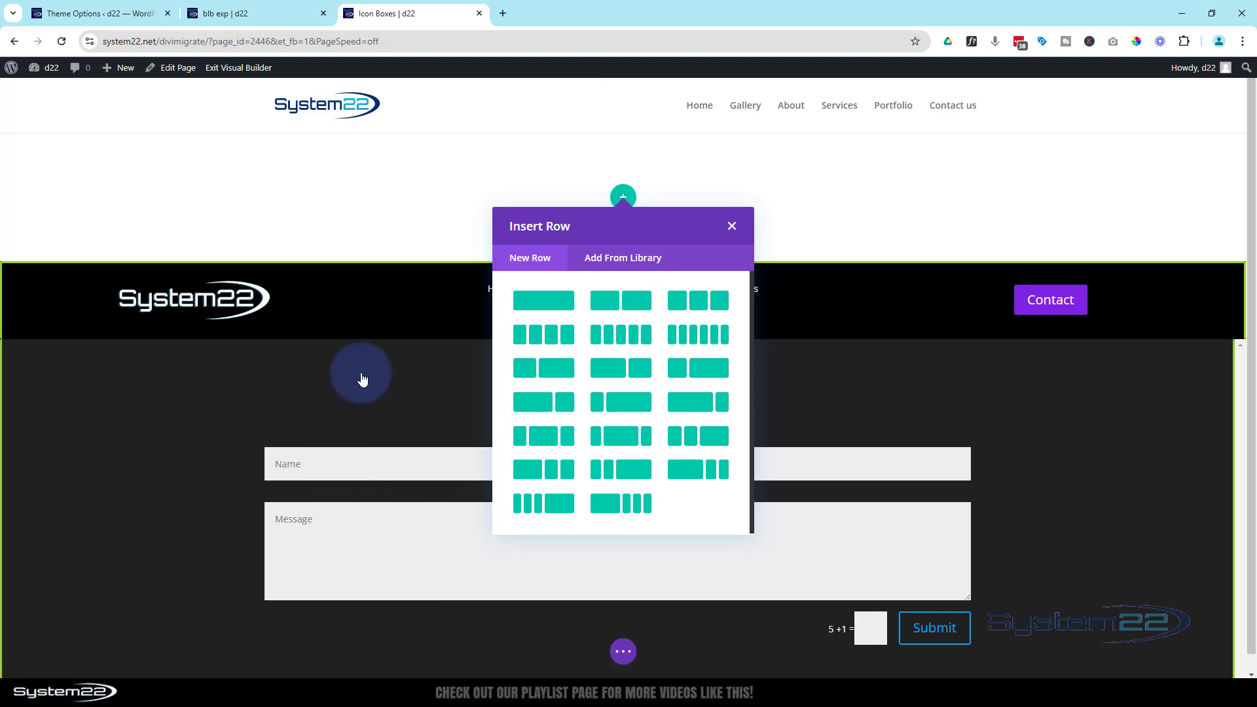
click(602, 307)
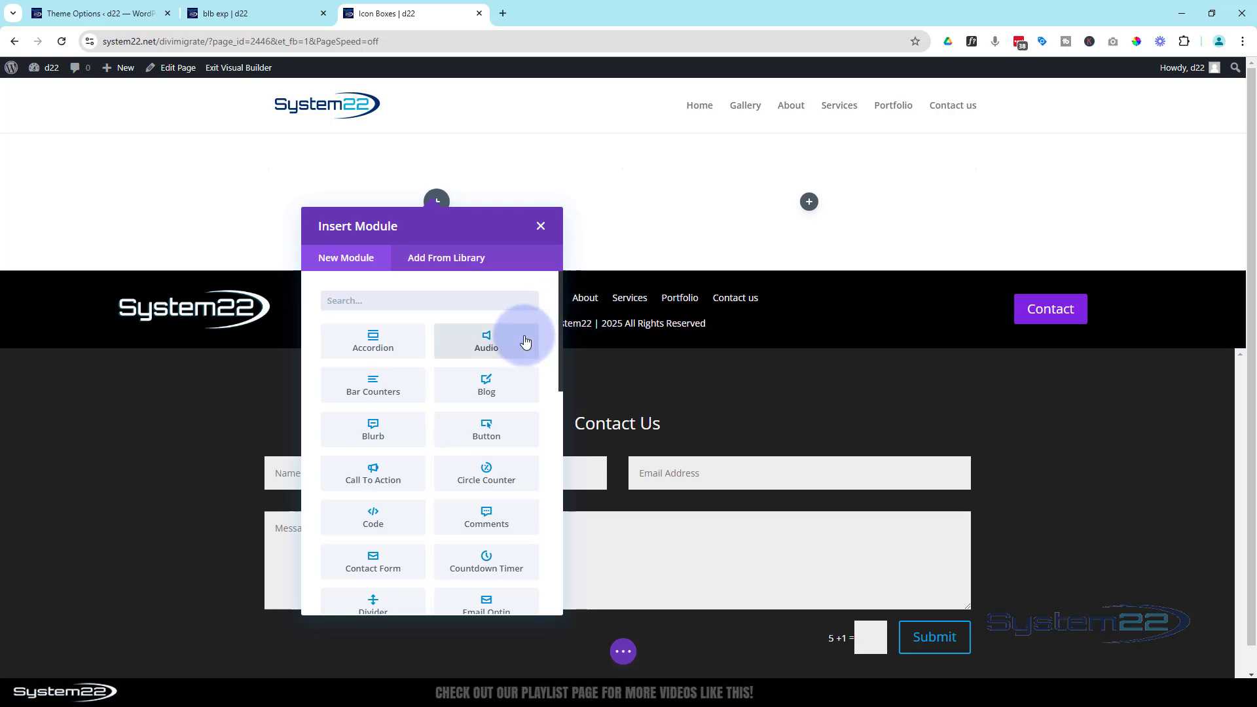
click(375, 427)
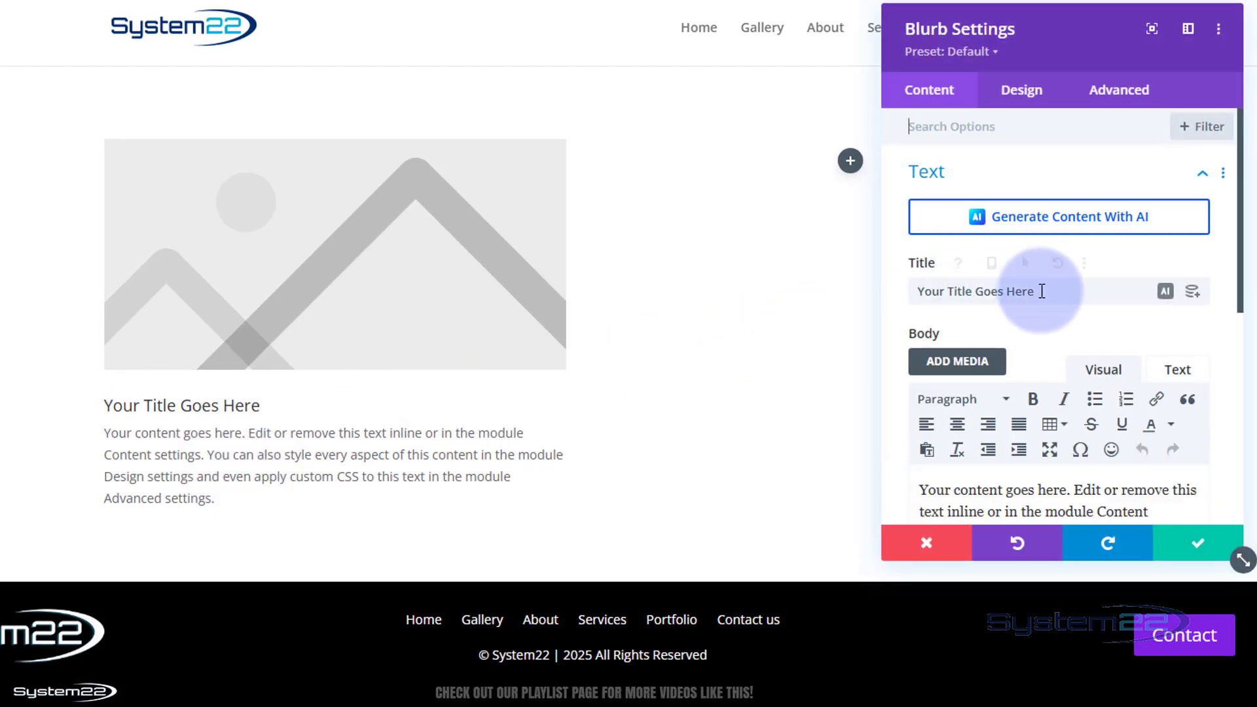
drag(1038, 291, 919, 291)
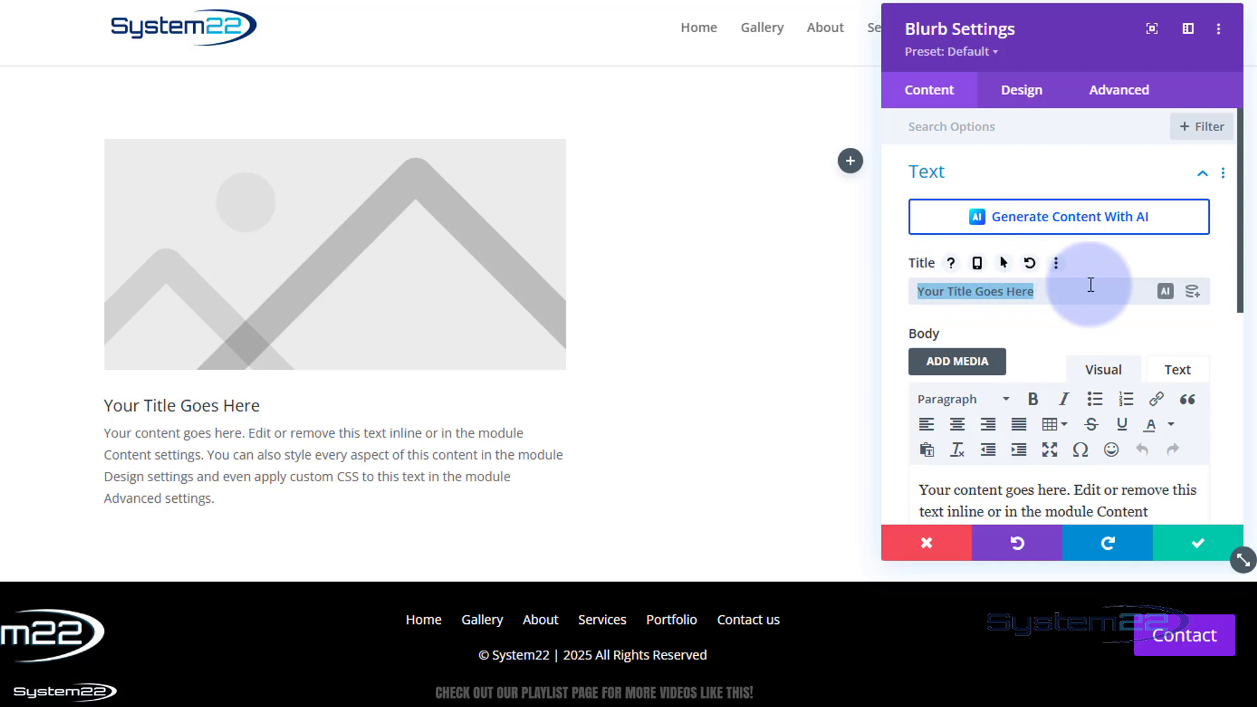
scroll(1094, 289, down, 3)
drag(1116, 419, 926, 309)
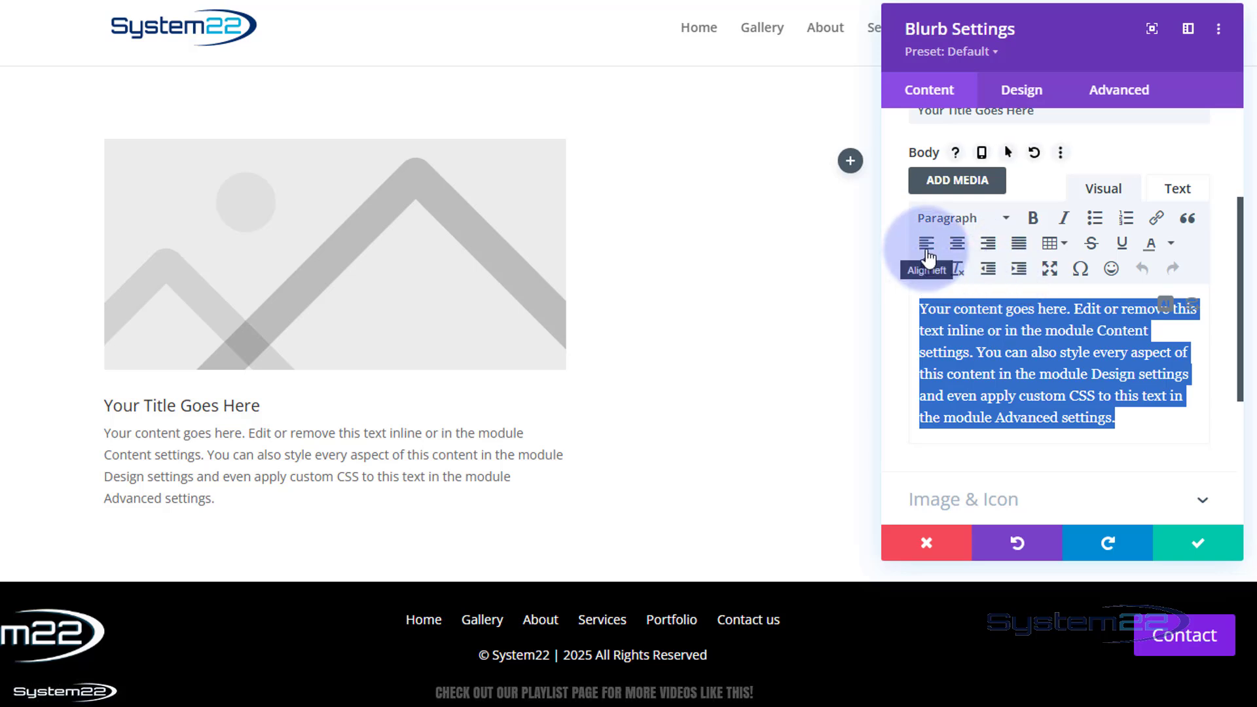
click(952, 219)
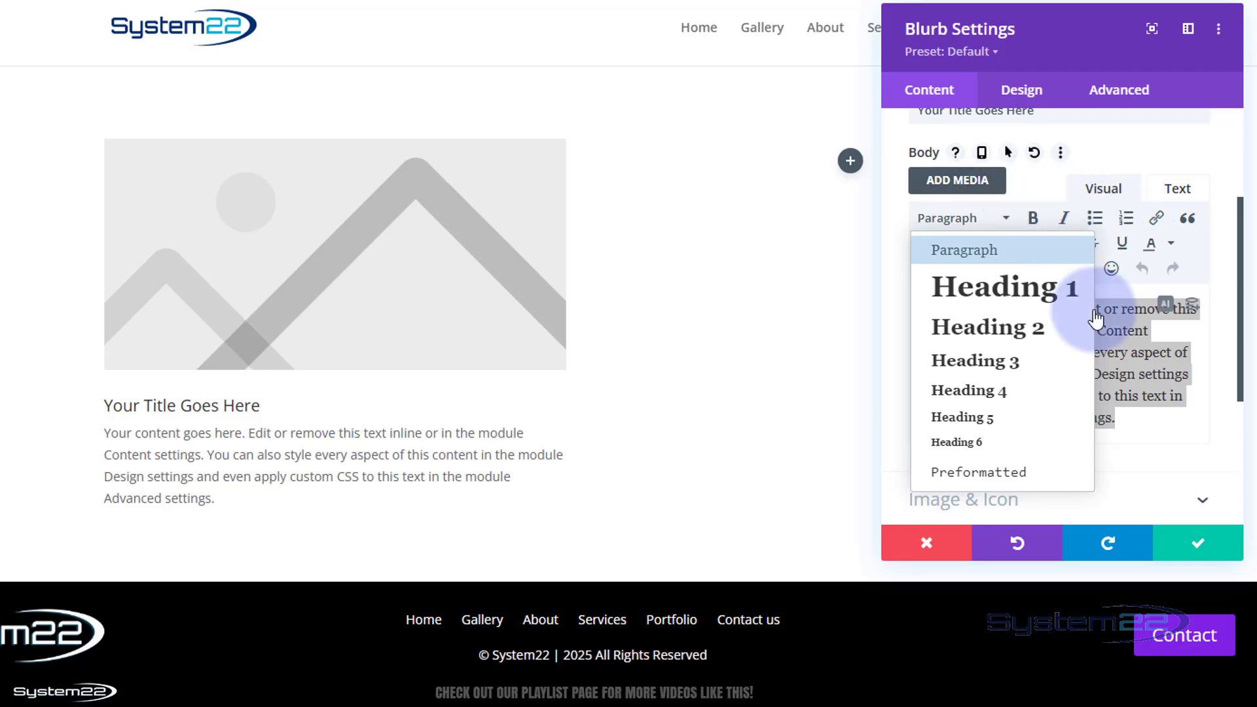
click(1107, 426)
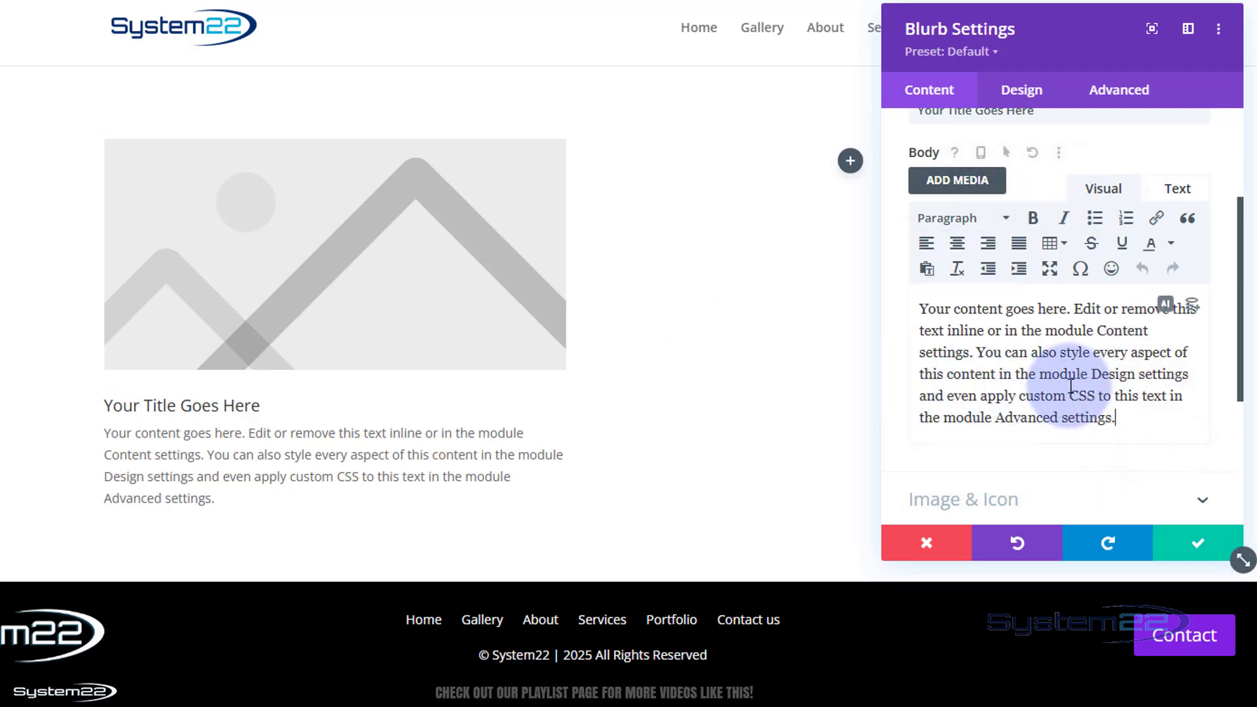
Replace the blurb's placeholder image with an icon, choosing the circled double down chevron.
scroll(1066, 384, down, 3)
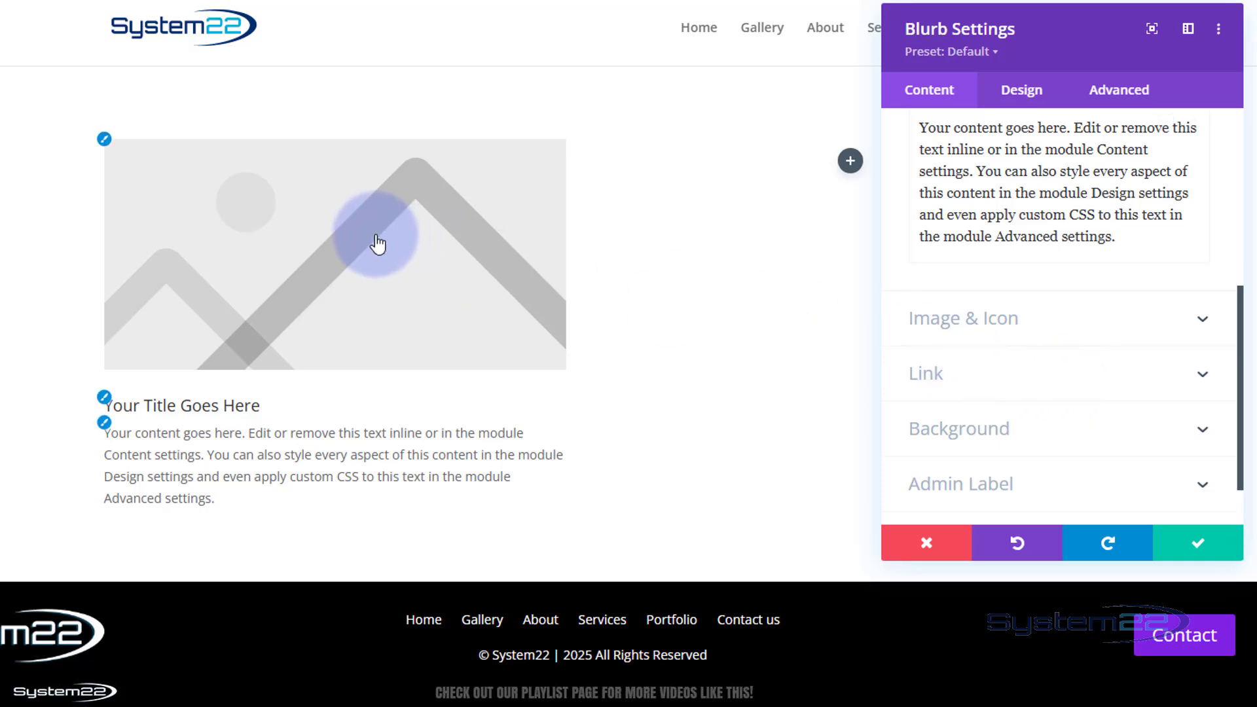
click(1027, 336)
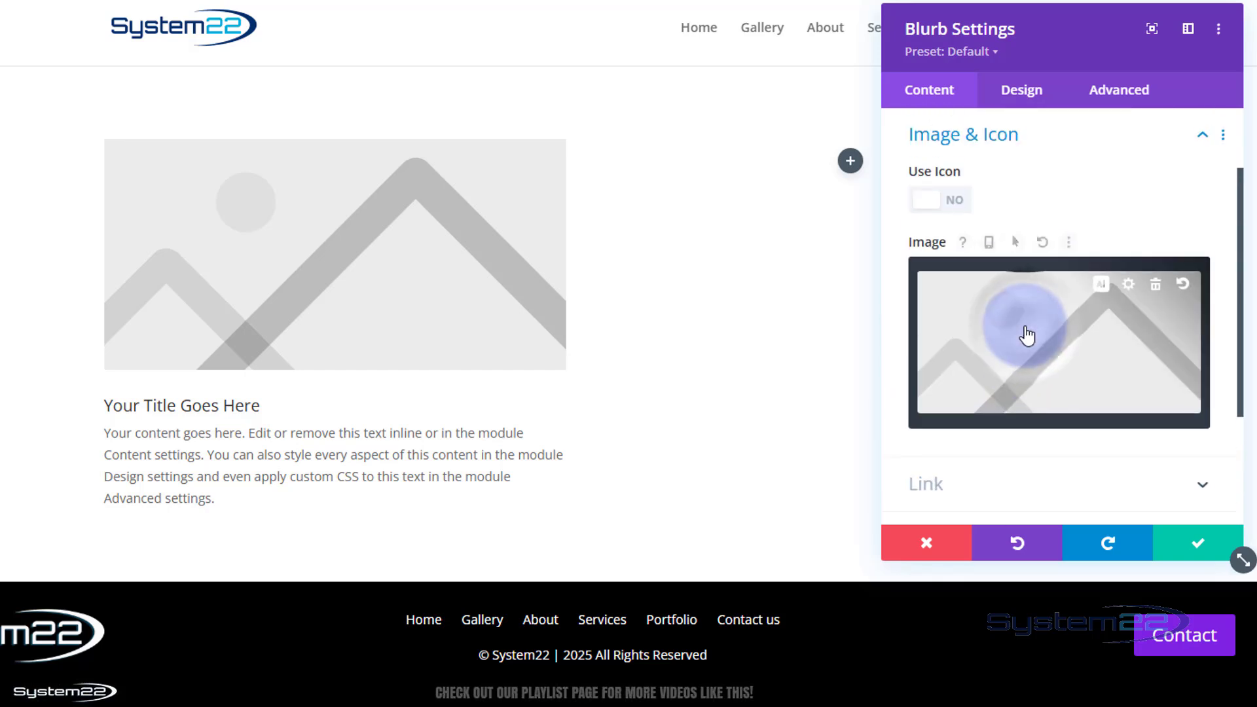
click(943, 208)
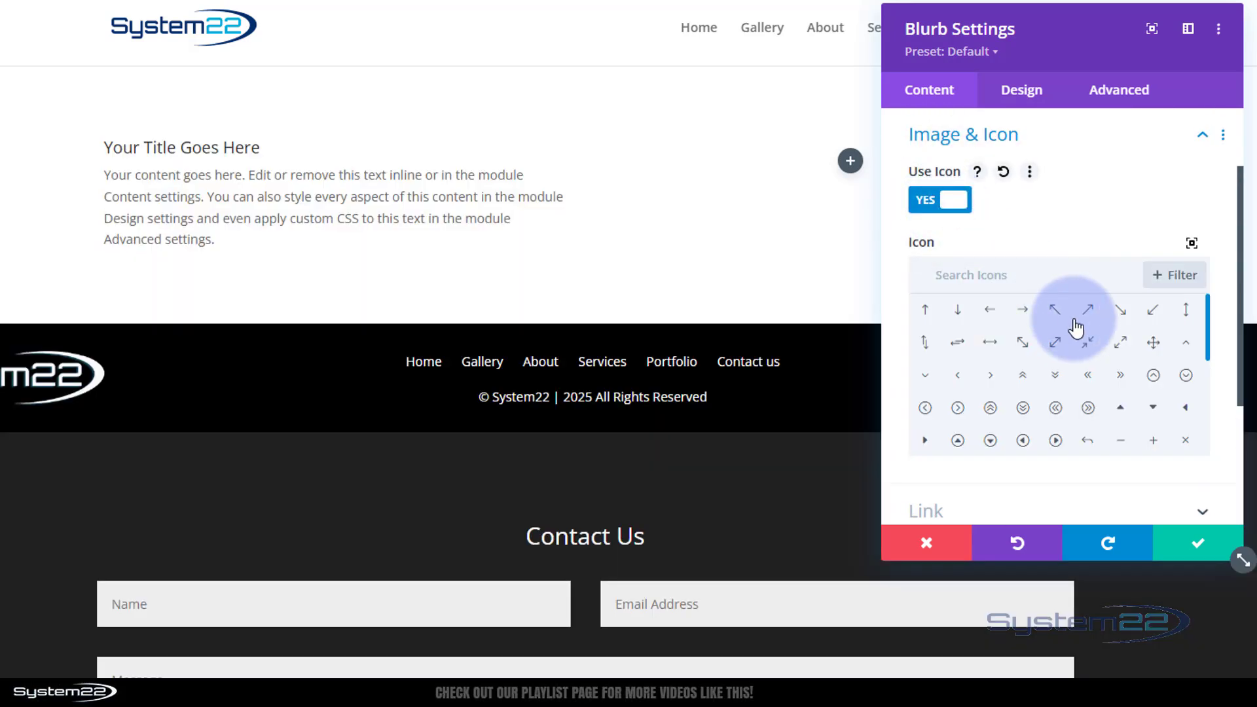
click(1025, 412)
scroll(1024, 402, down, 5)
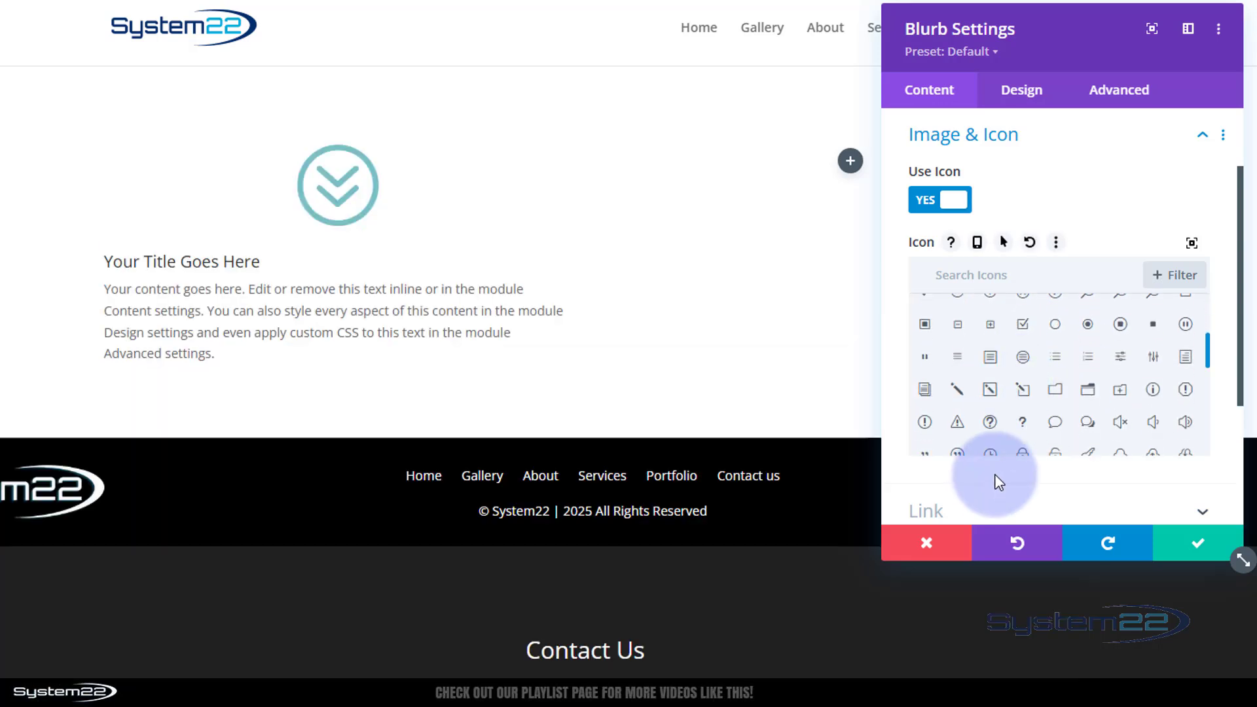
click(968, 512)
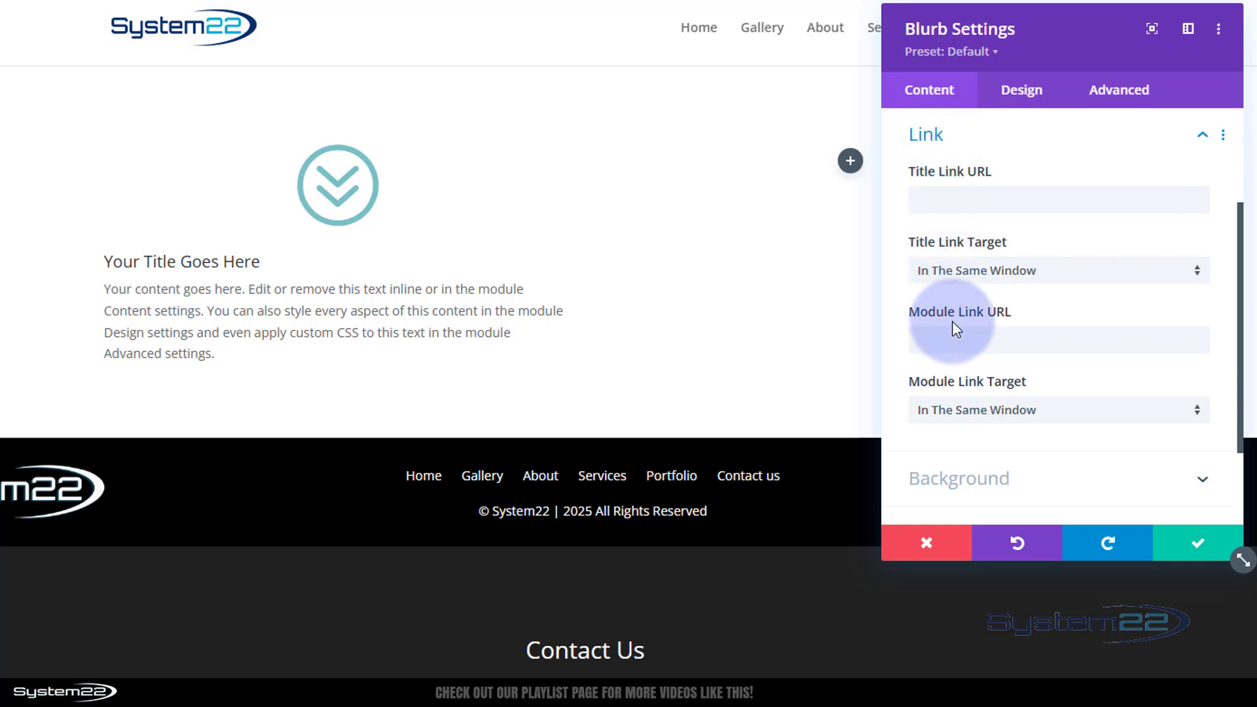
click(980, 350)
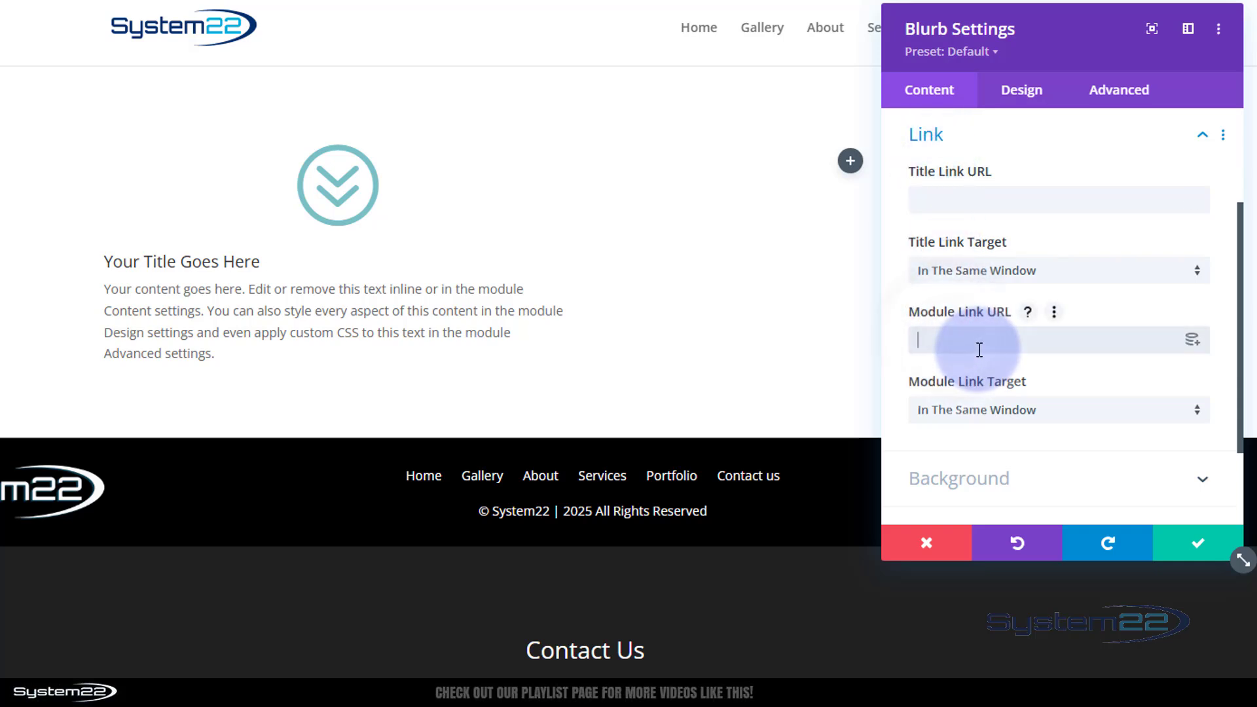
click(985, 416)
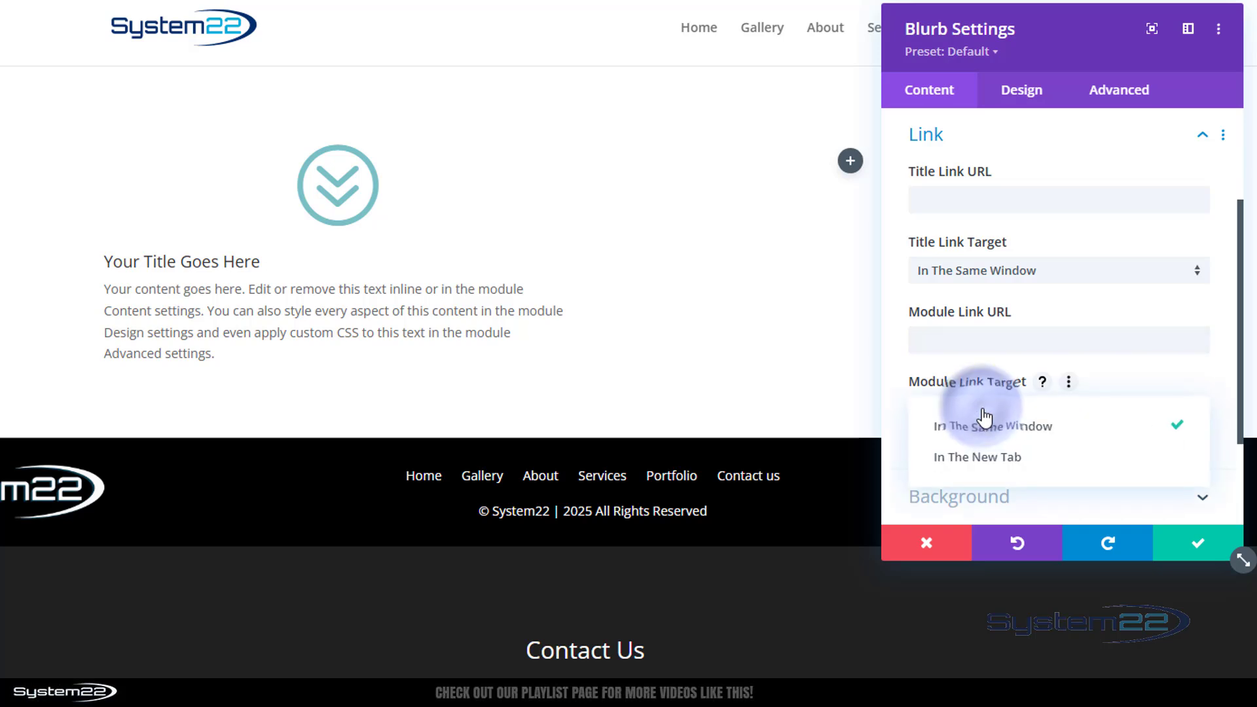
click(894, 396)
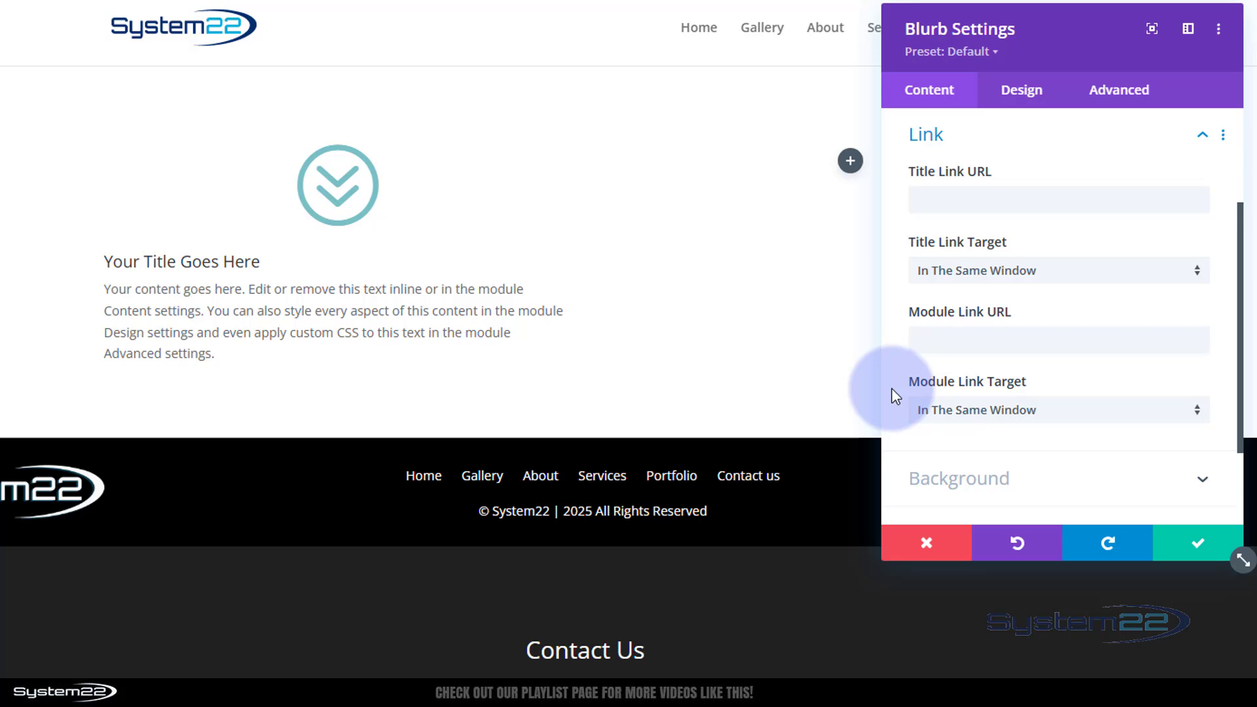
Give the blurb a black background and set its icon color to the saved blue #0c71c3.
click(978, 483)
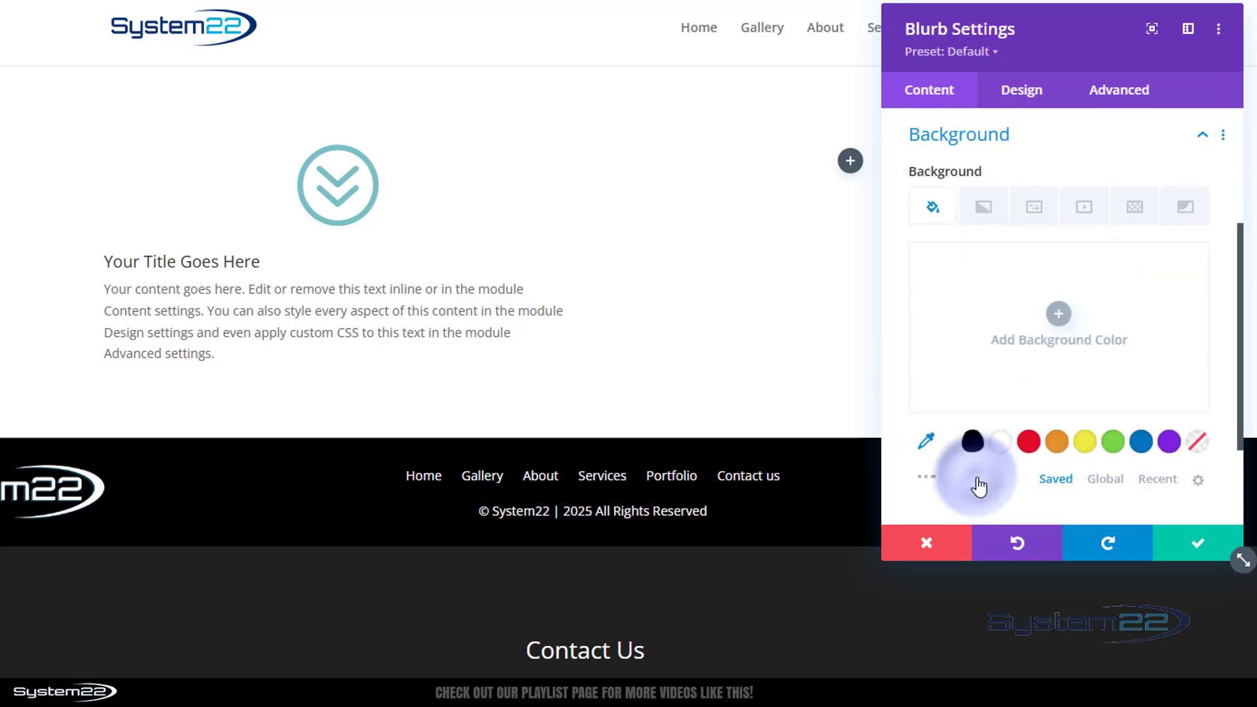
click(972, 445)
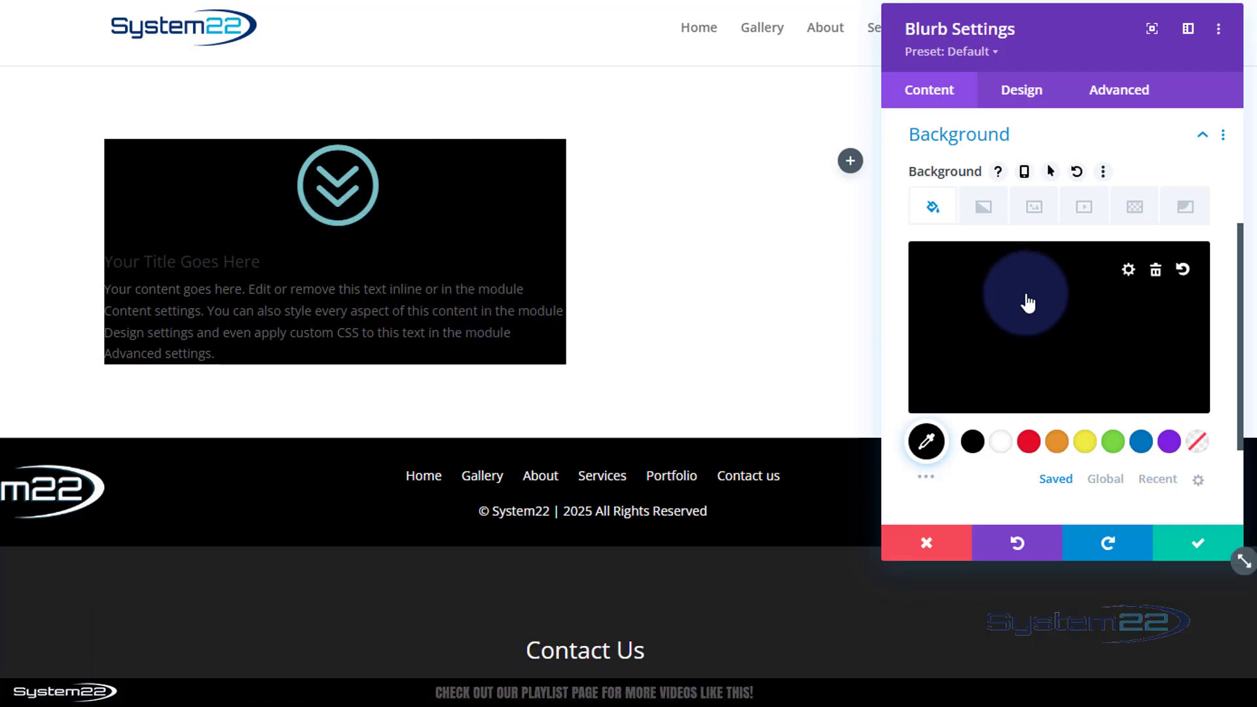
click(1019, 93)
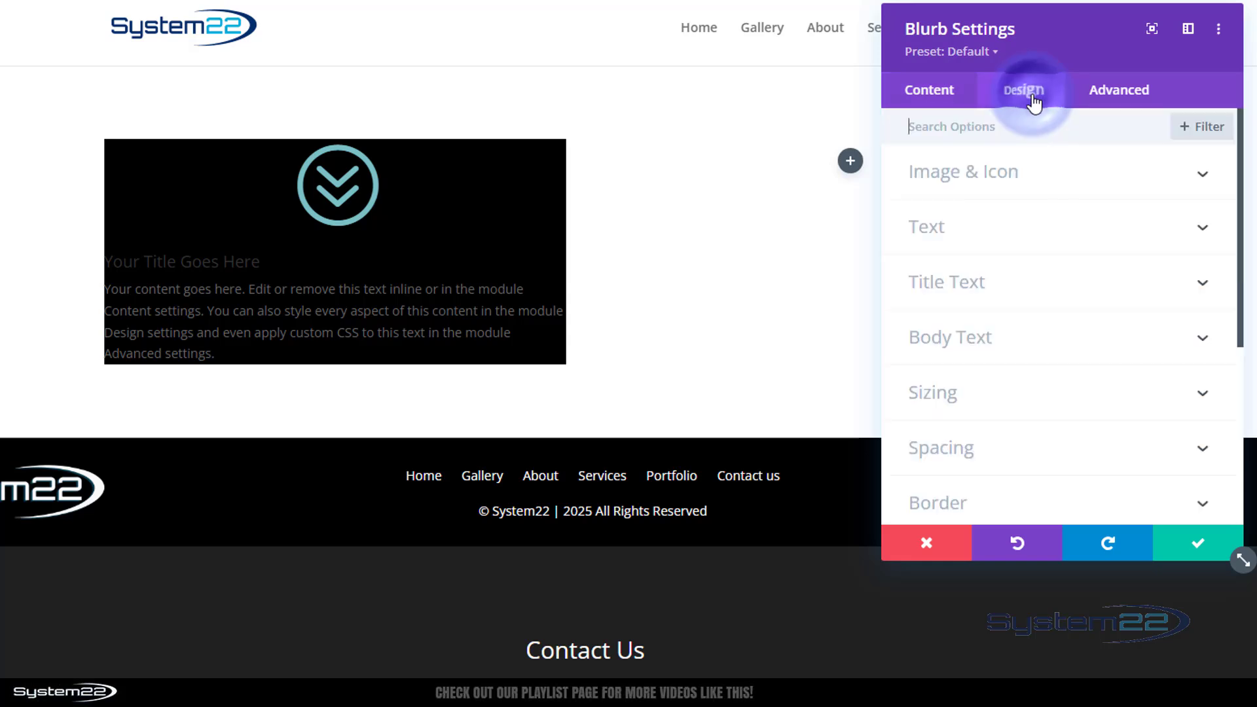
click(1061, 191)
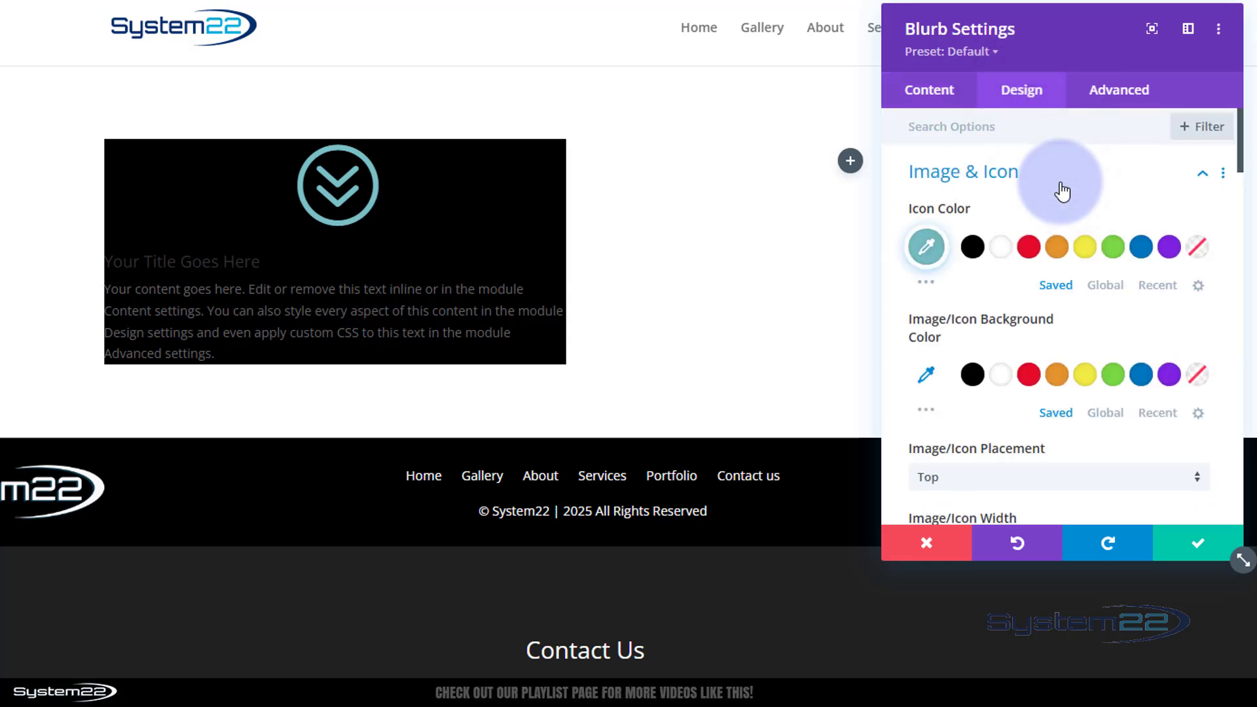
click(1142, 247)
Set the blurb's icon width to 50px and collapse the image and icon design options.
scroll(1137, 257, down, 3)
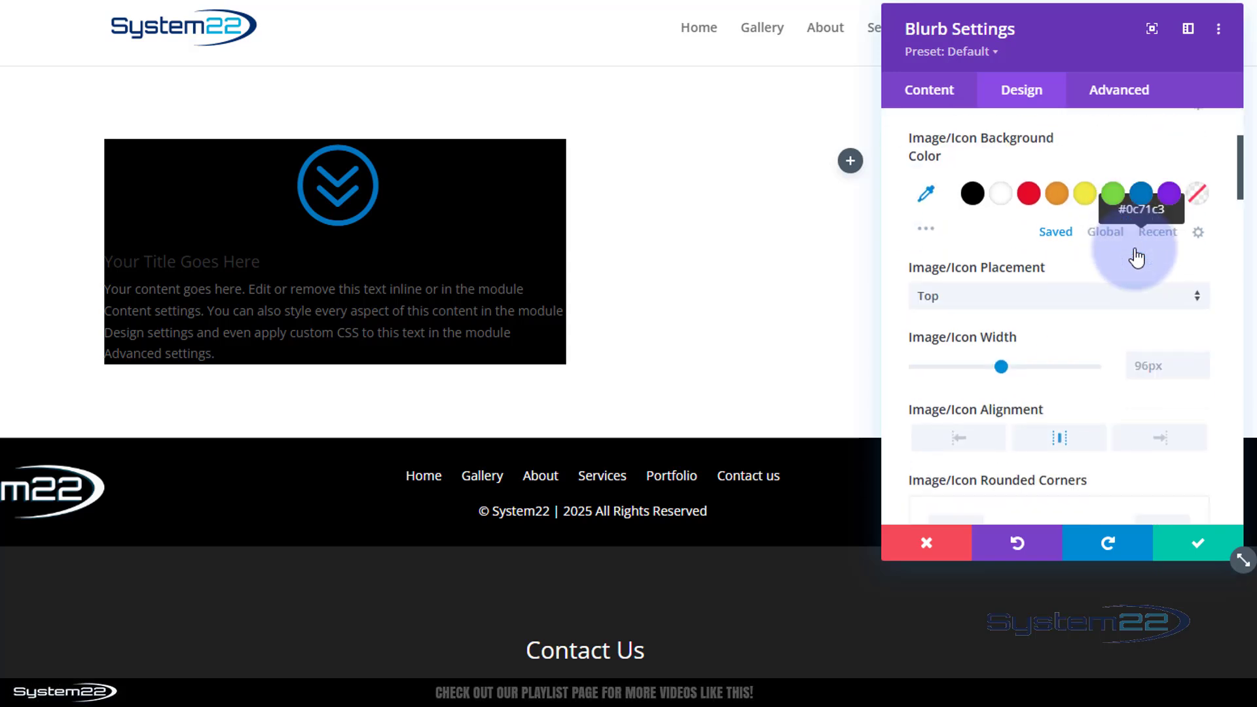
scroll(1137, 257, down, 3)
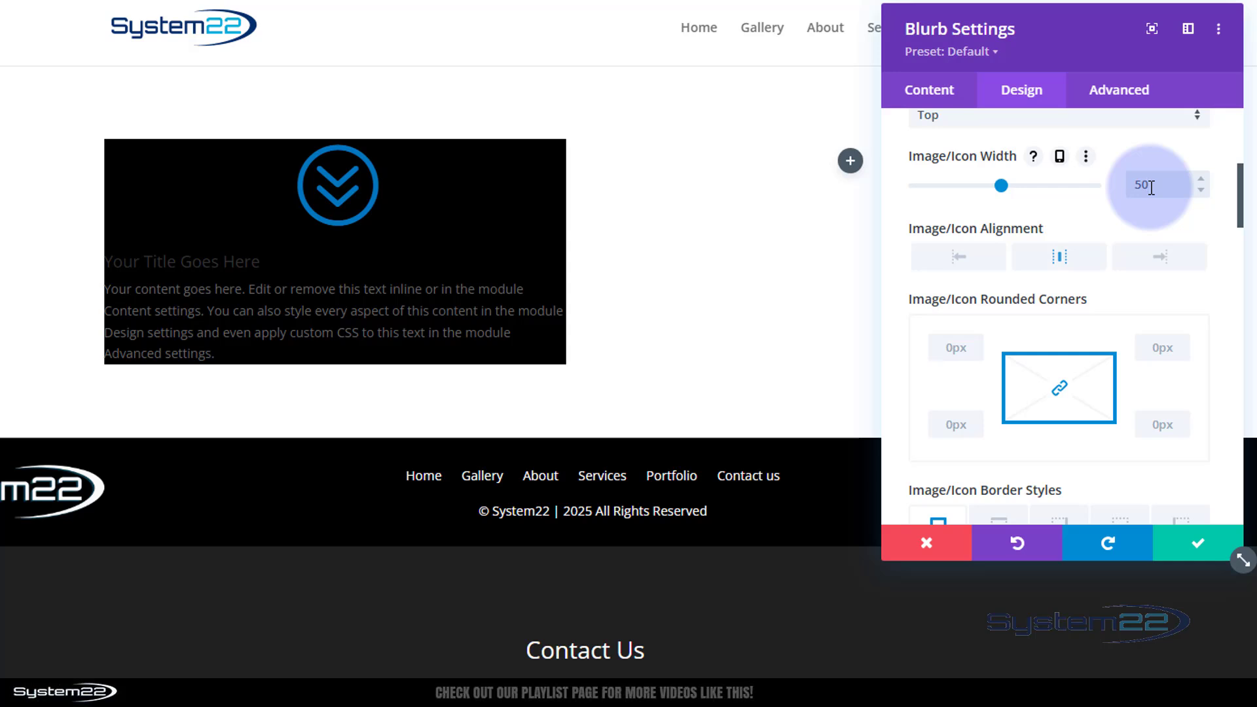
text(px)
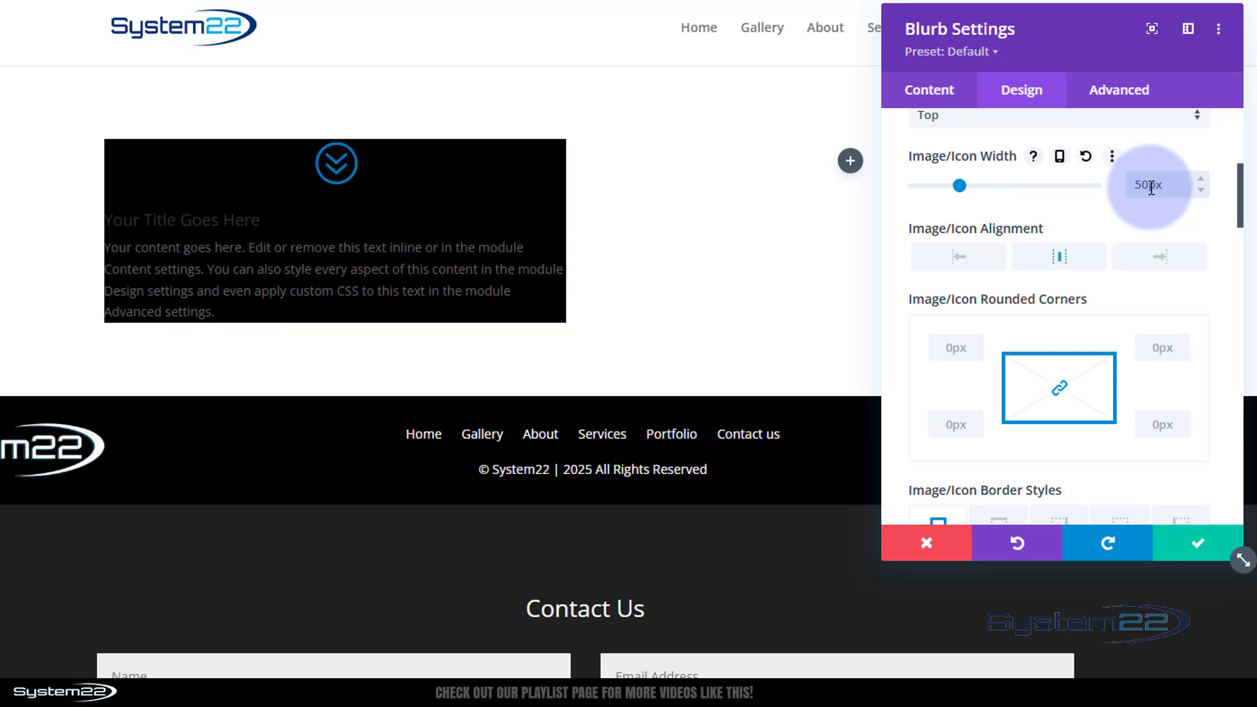
click(1103, 214)
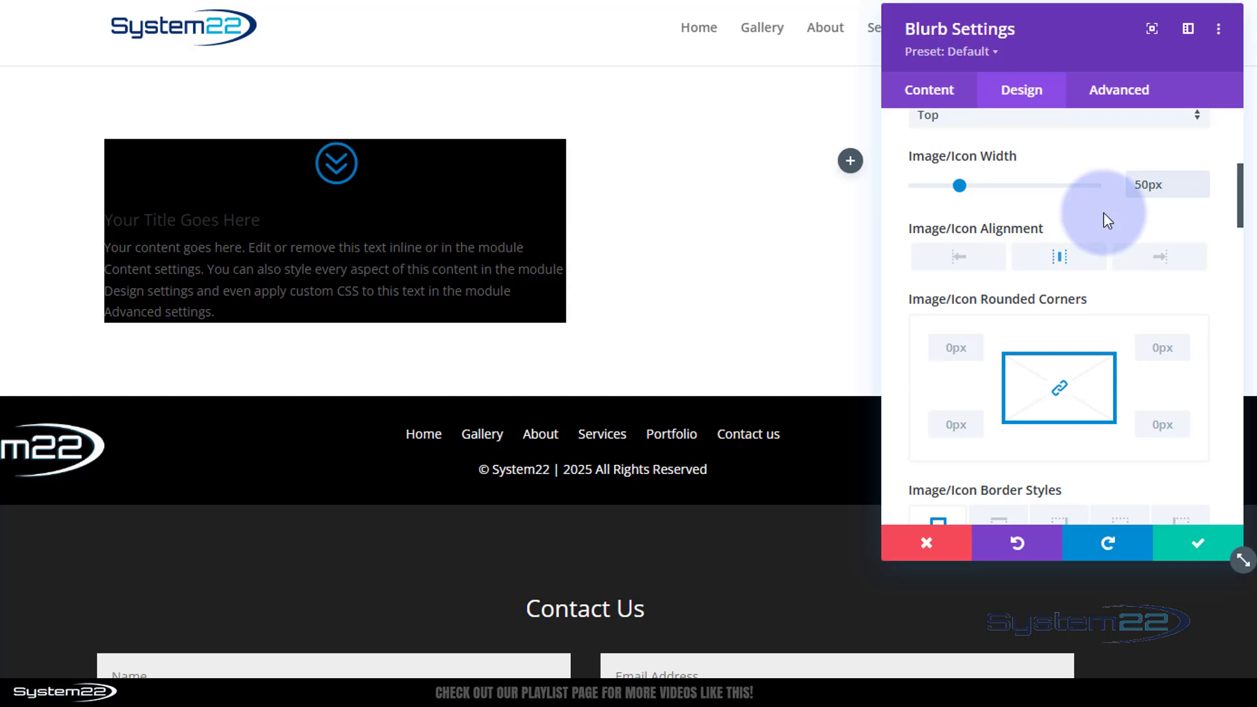
scroll(1103, 211, up, 5)
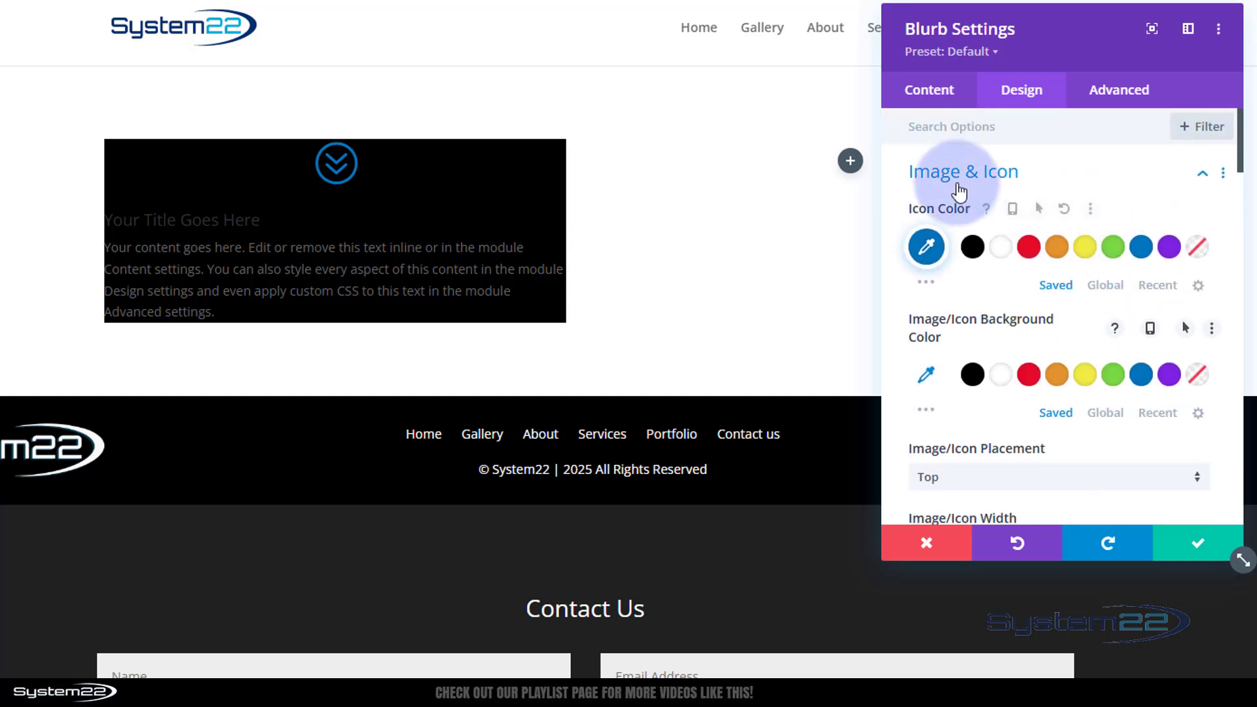
click(959, 190)
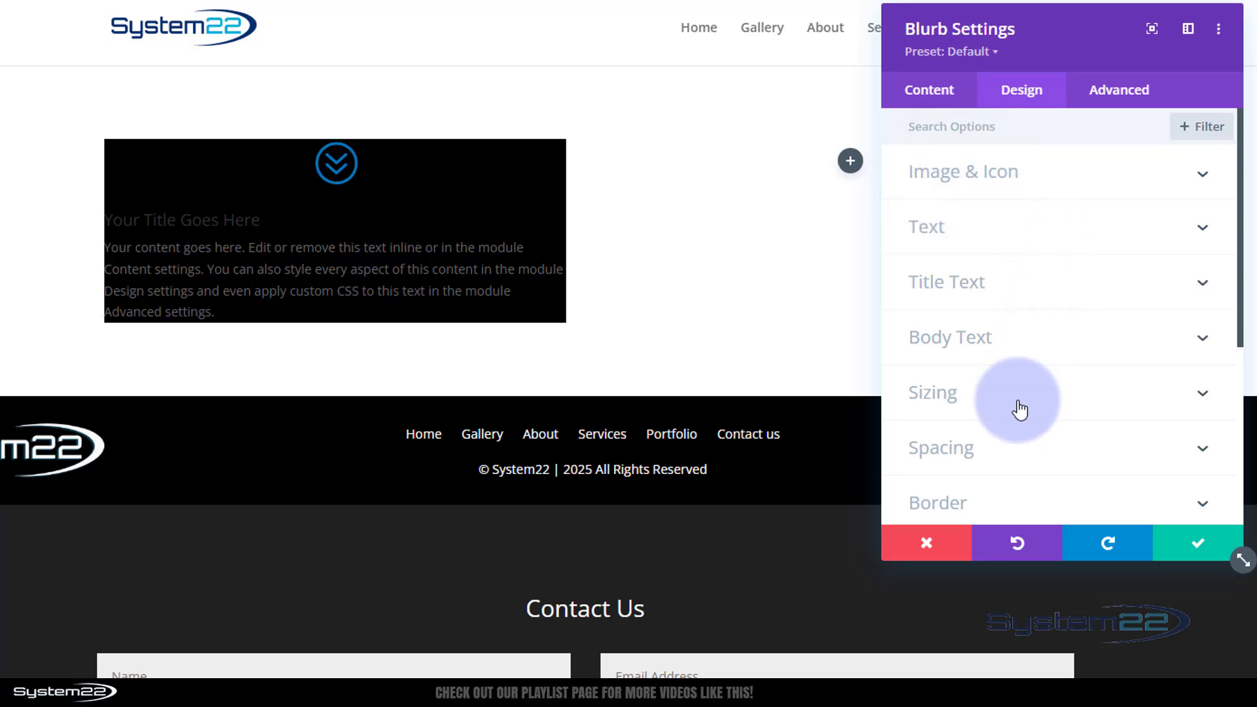
Set the blurb's padding to 30px on all four sides and collapse the spacing options.
click(1014, 449)
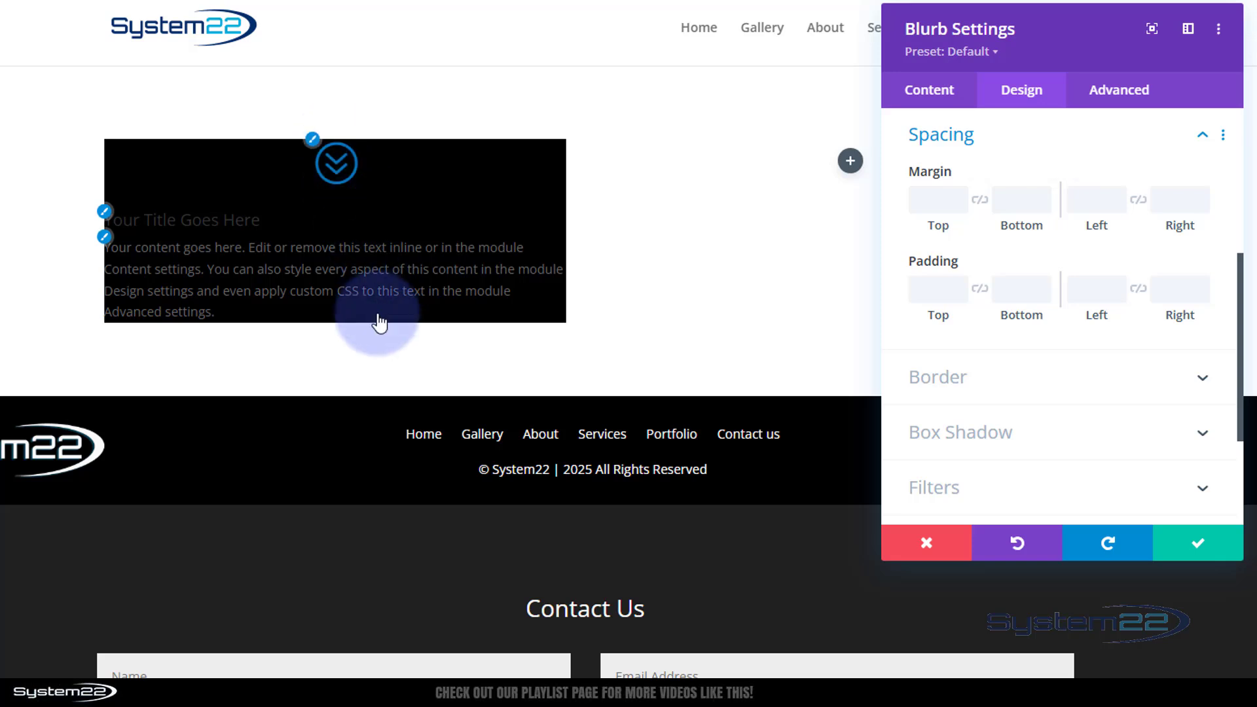
click(930, 290)
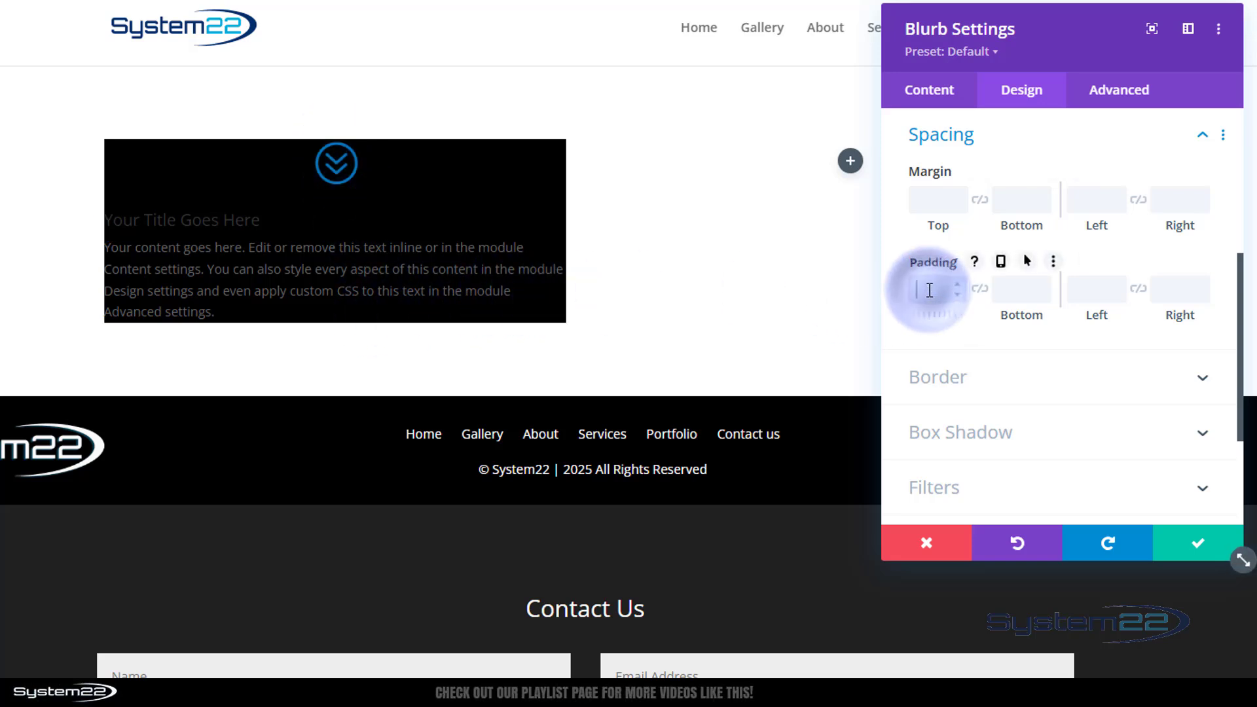
text(30)
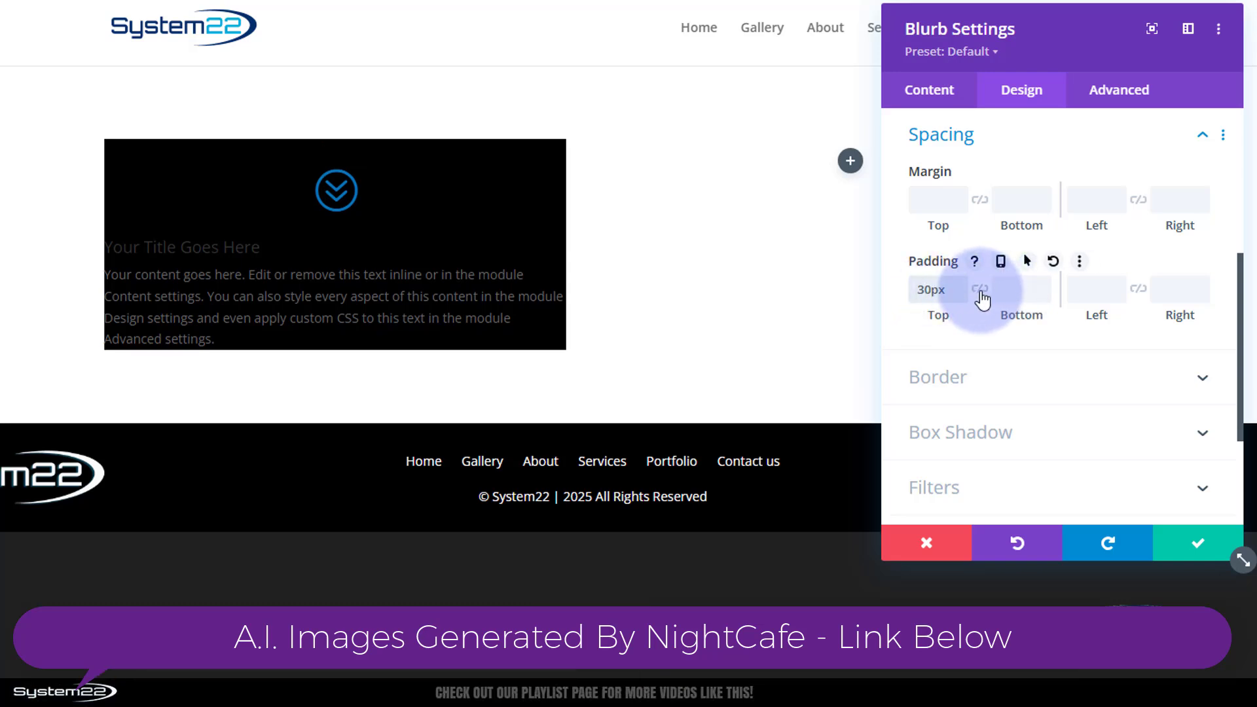
click(981, 290)
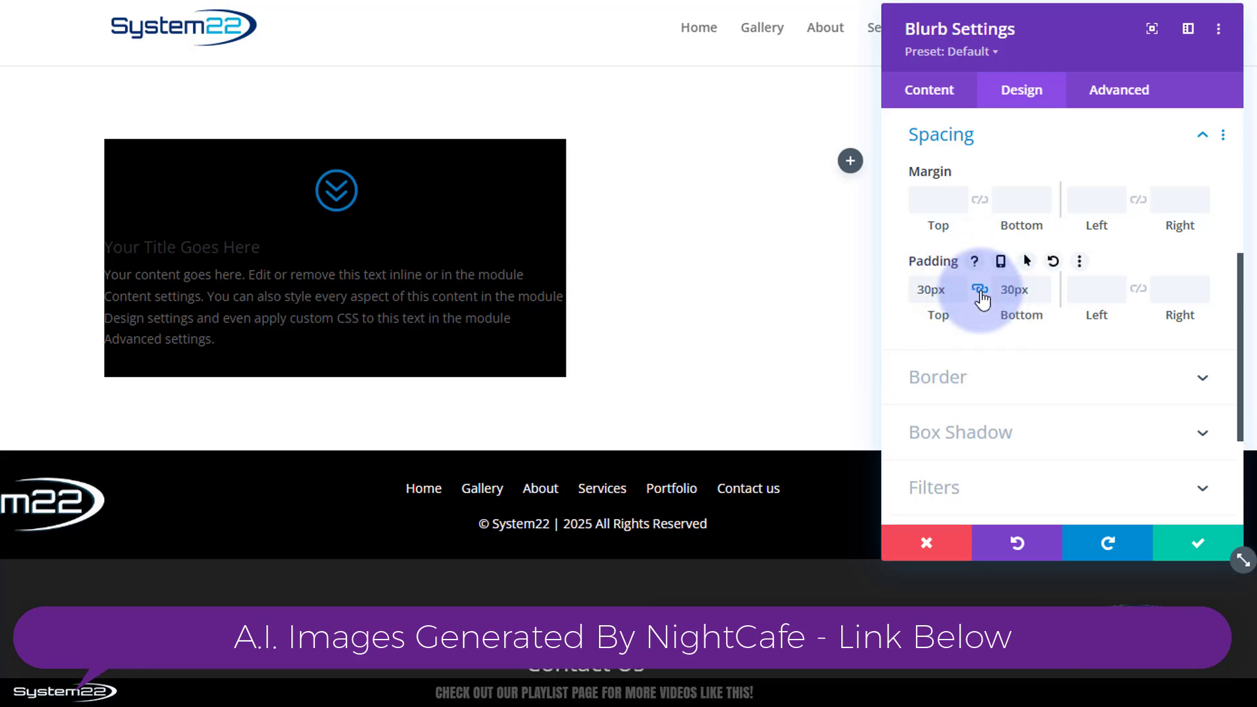
click(1076, 286)
text(30)
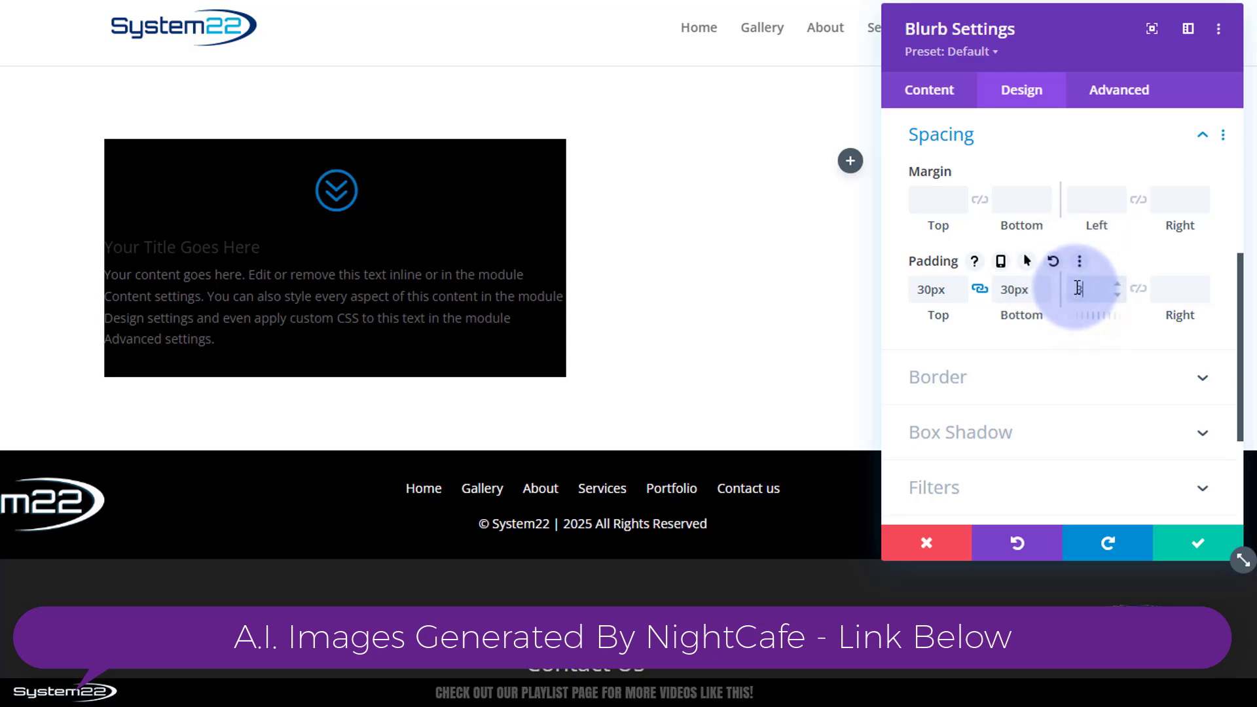
click(1136, 290)
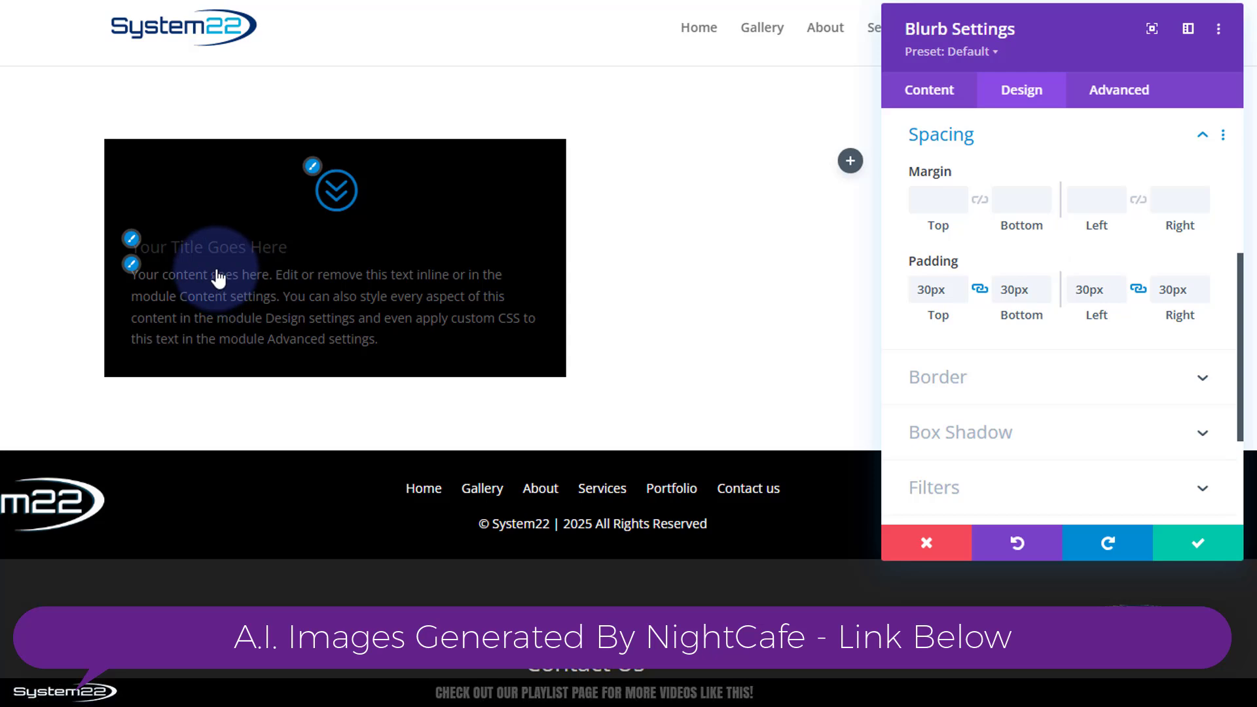
click(986, 138)
Center the alignment of the blurb's text and collapse the text options.
scroll(1074, 261, up, 5)
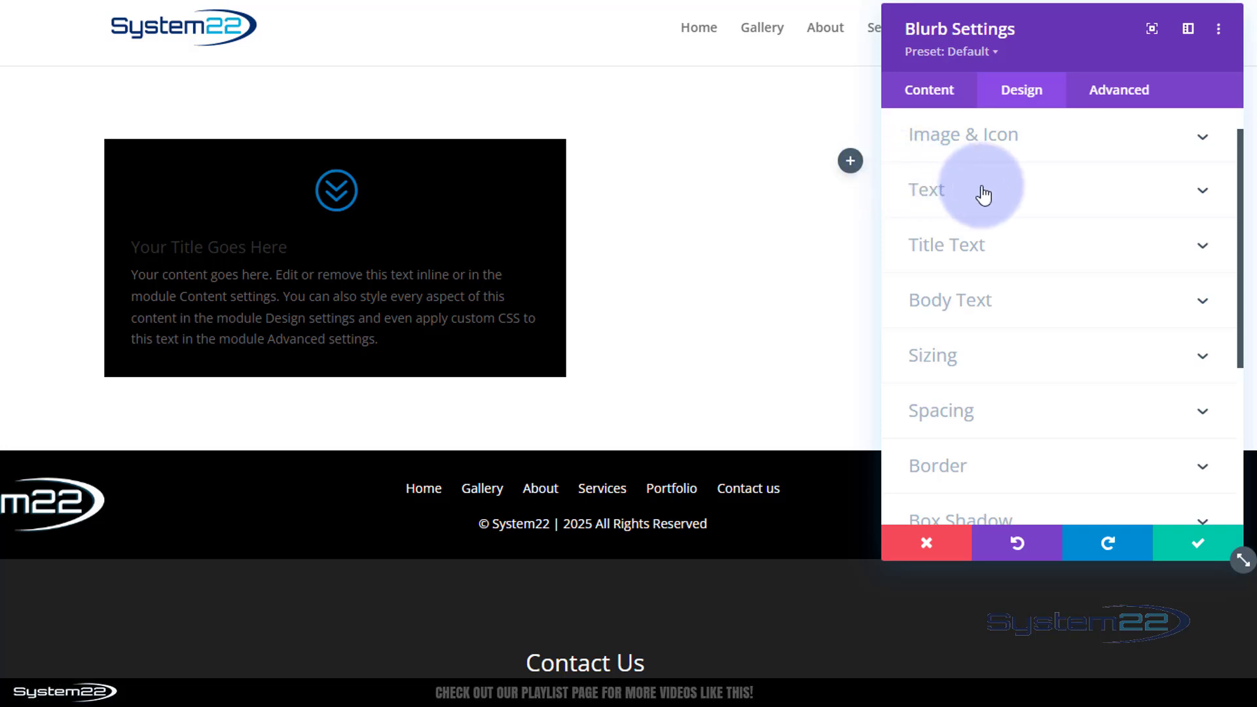
click(984, 195)
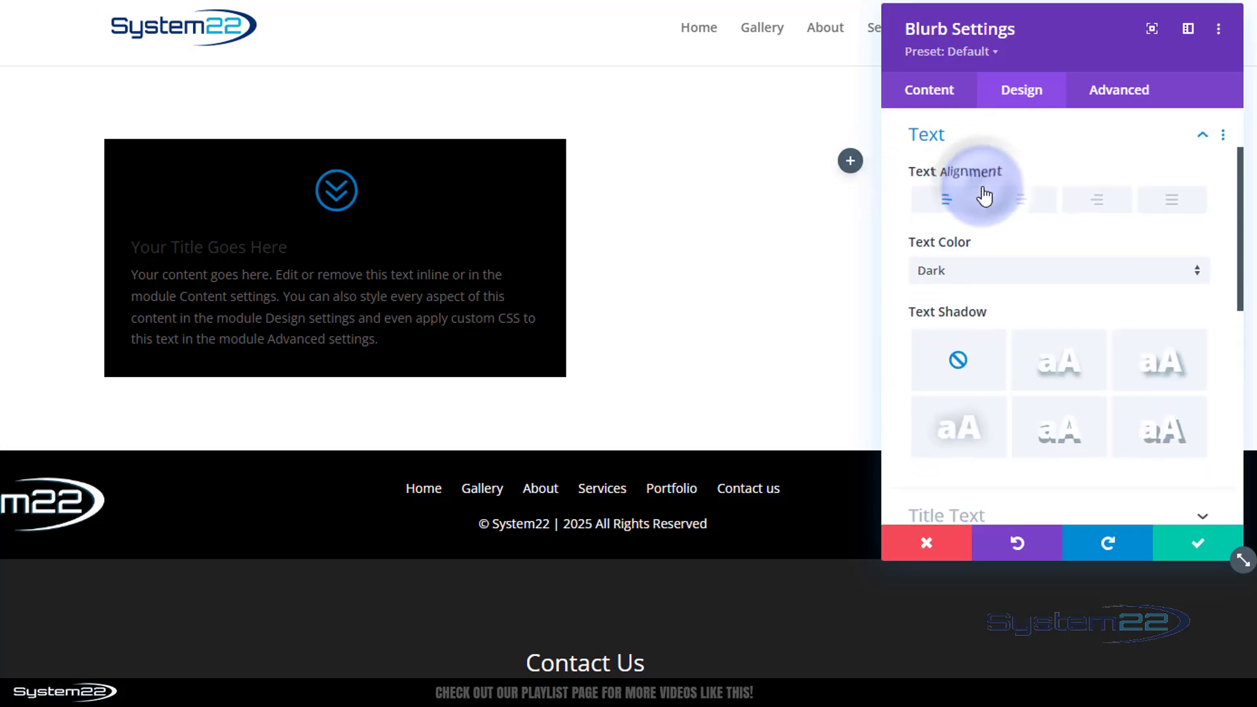
click(1022, 200)
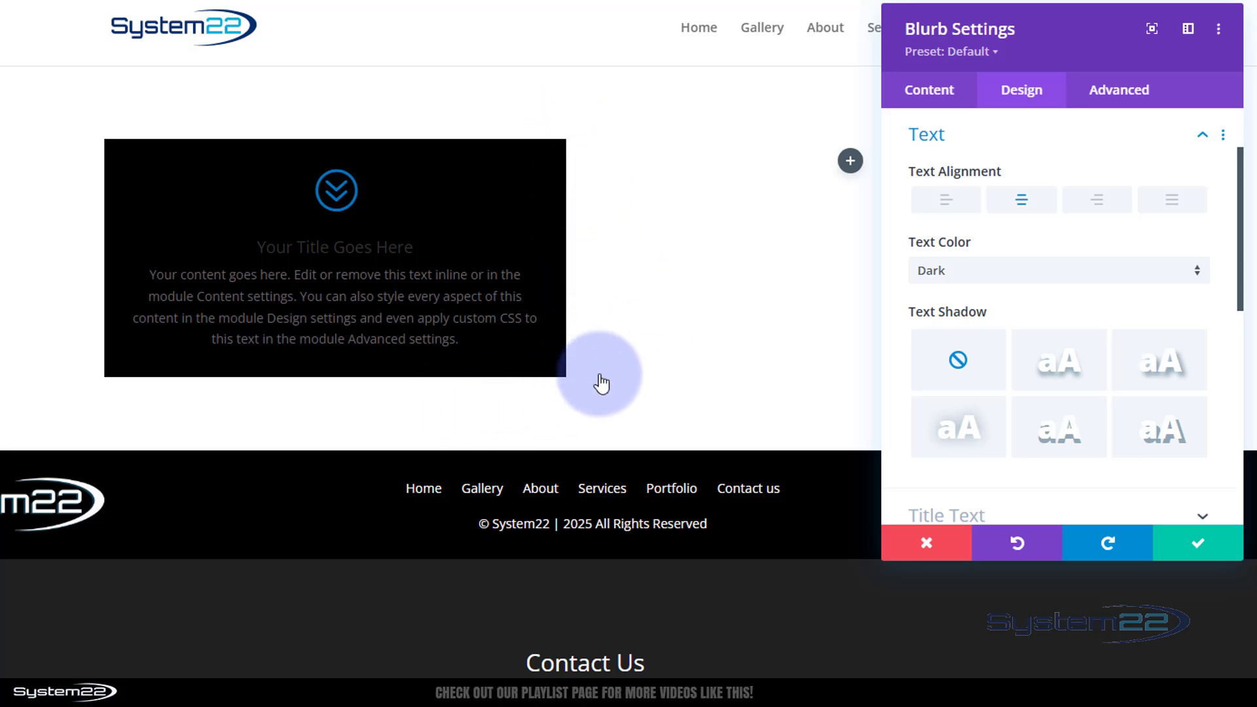
click(1012, 136)
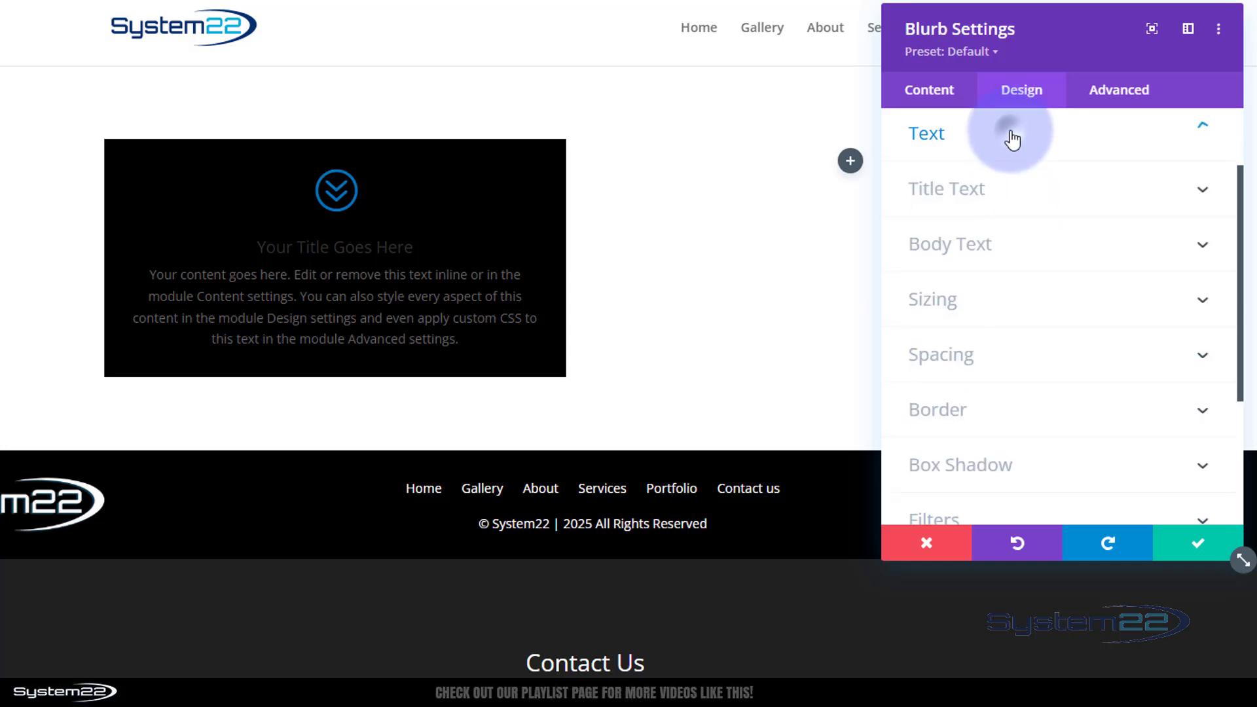
Apply the first box shadow preset, the even outer glow, to the blurb with the saved blue as its shadow color.
click(1026, 460)
click(1033, 223)
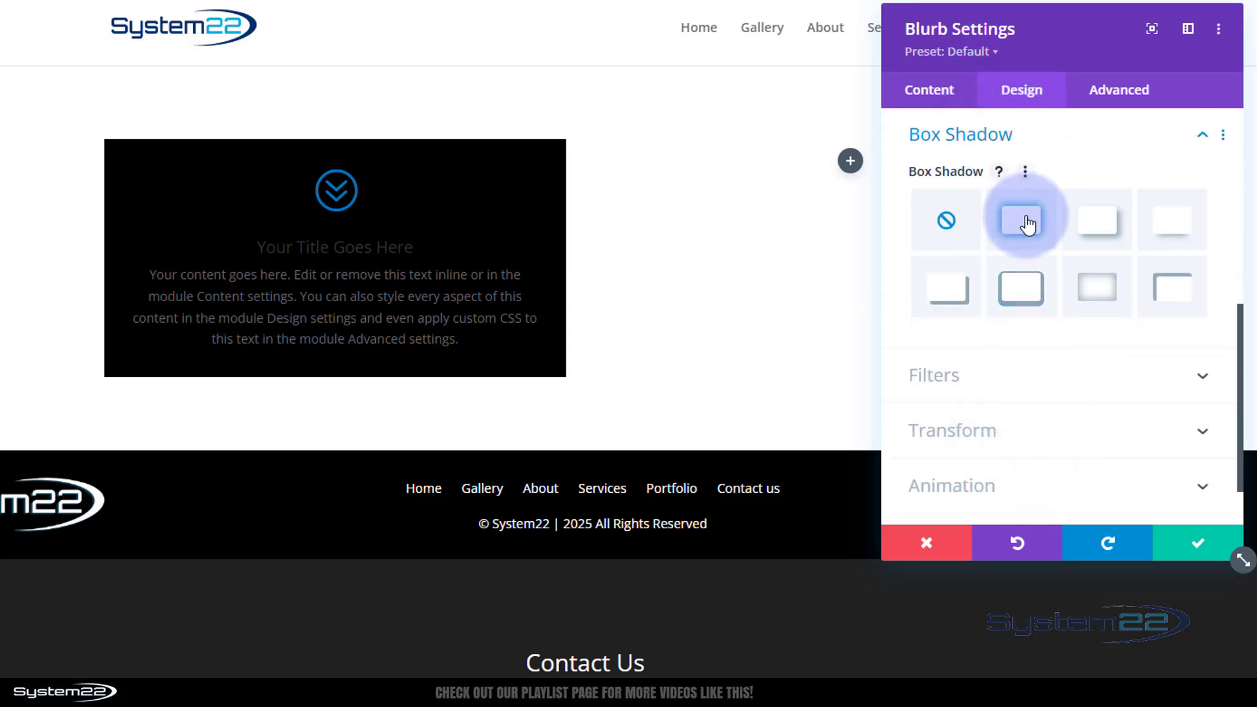
scroll(1044, 295, down, 4)
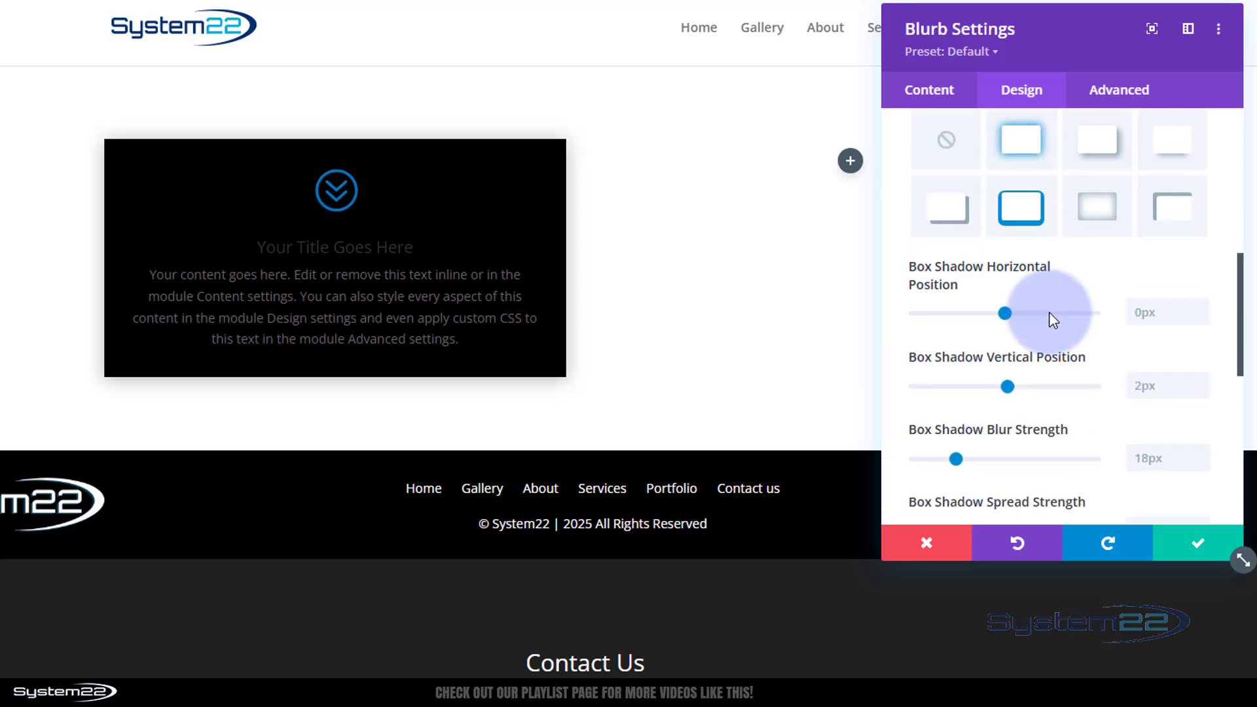
click(1140, 421)
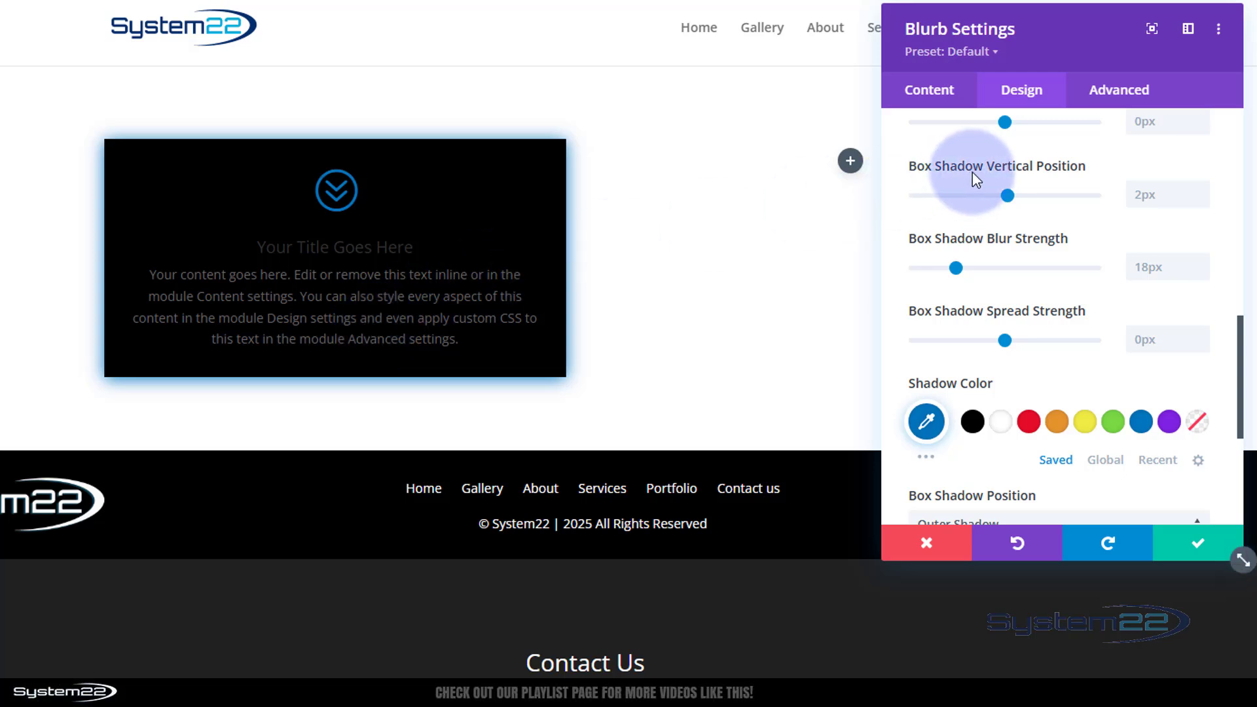
scroll(1031, 275, up, 4)
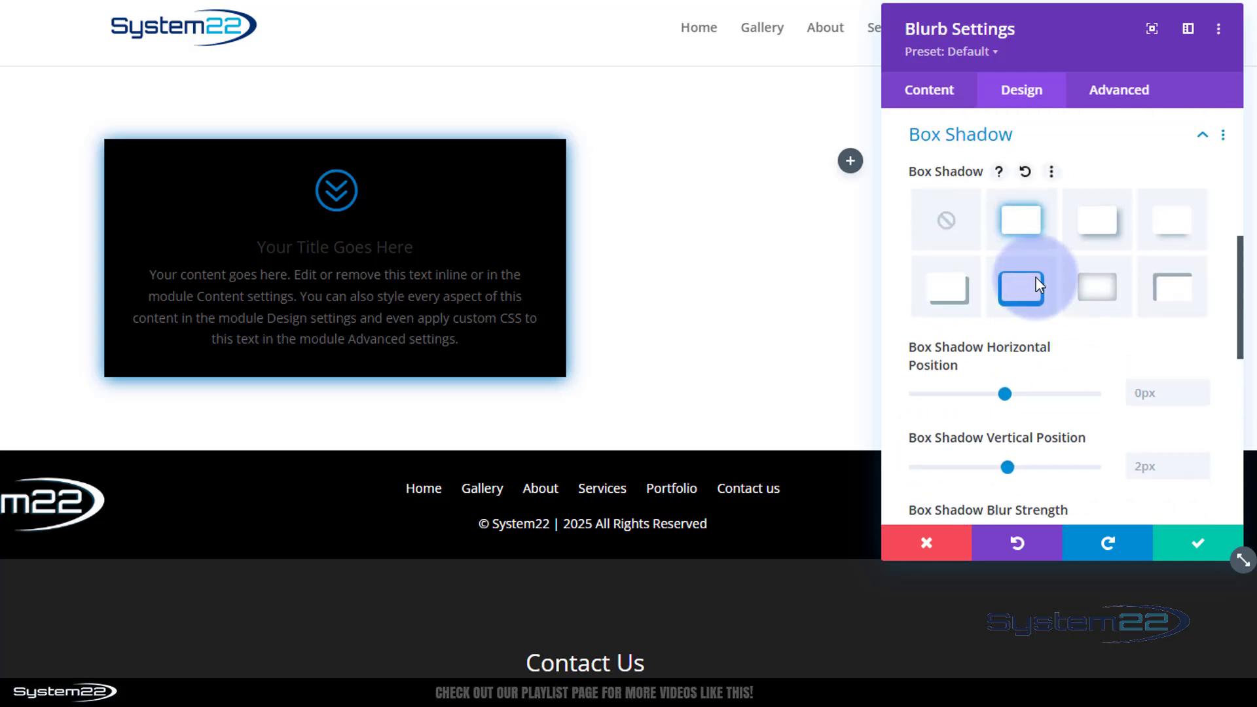
click(1033, 149)
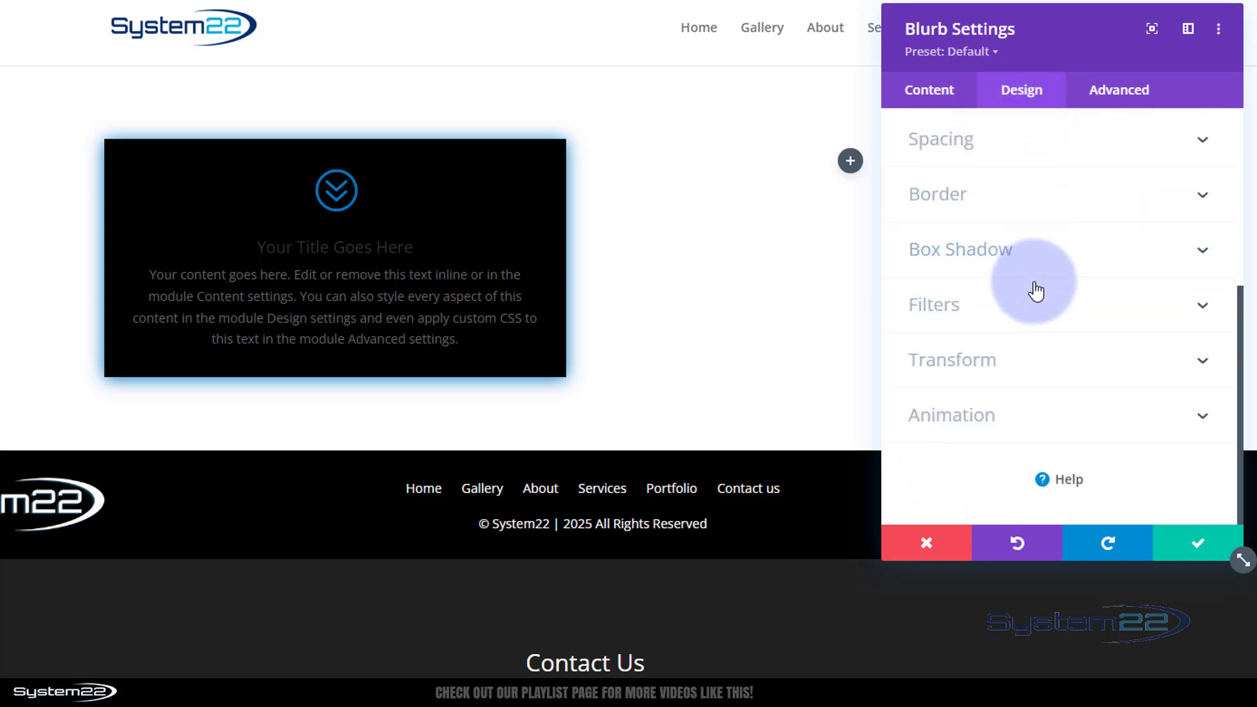
Set the blurb's height to 100px in its sizing options.
scroll(1036, 288, up, 1)
scroll(1036, 289, up, 1)
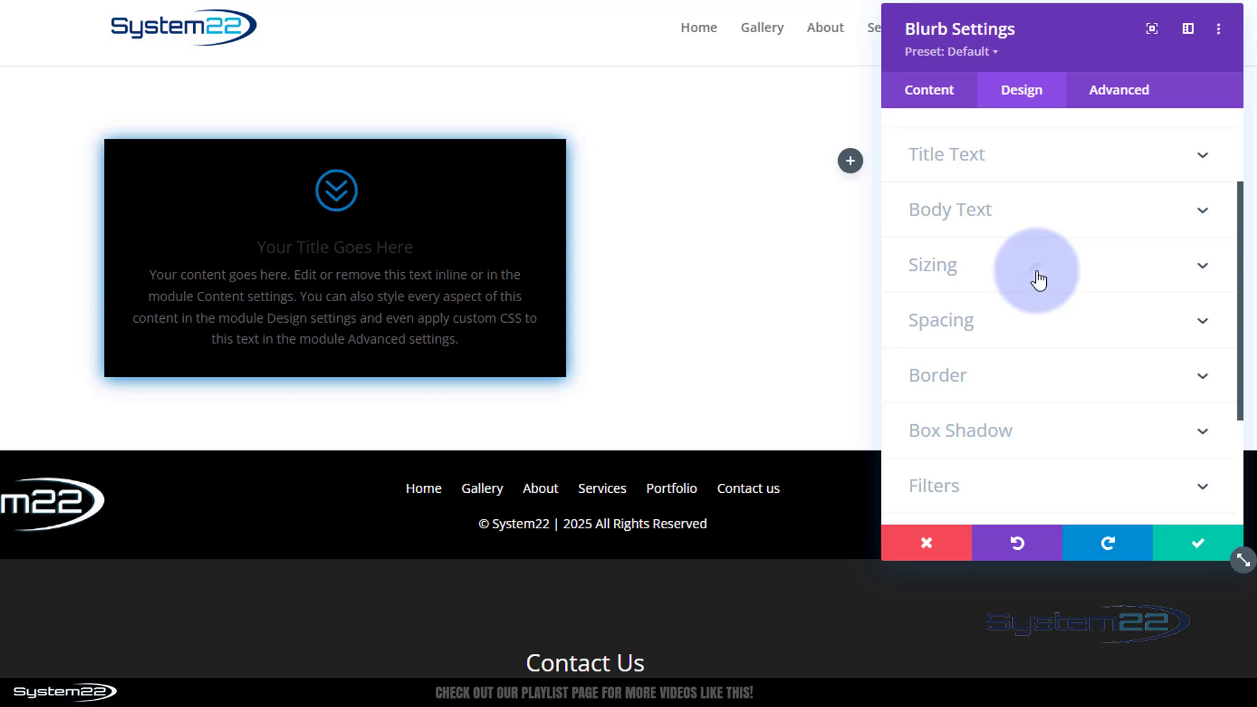
click(1036, 288)
scroll(1038, 277, down, 2)
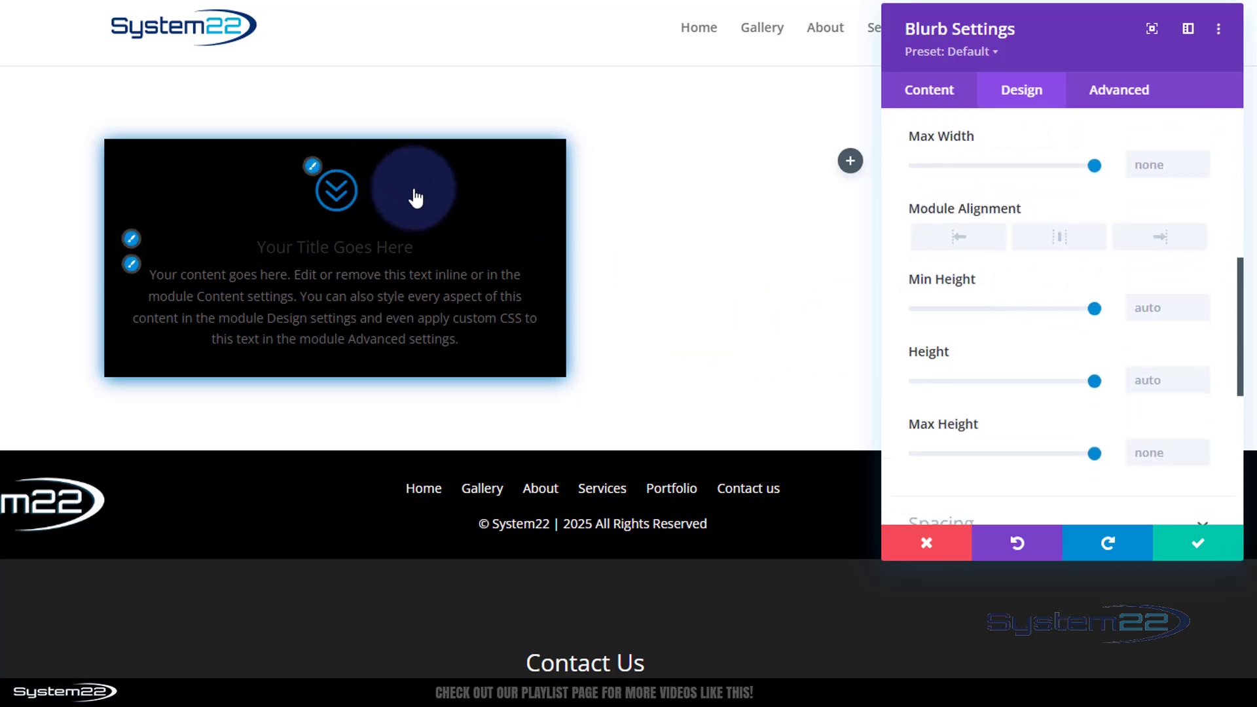
click(1143, 380)
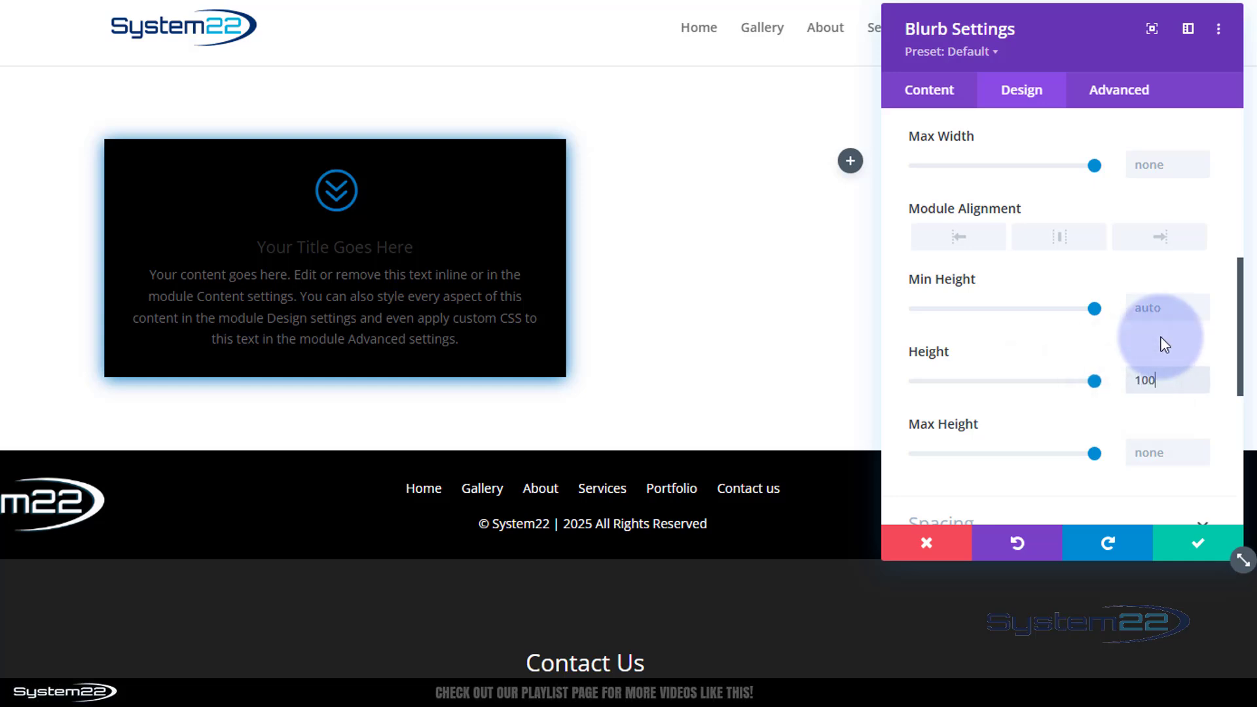
text(100px)
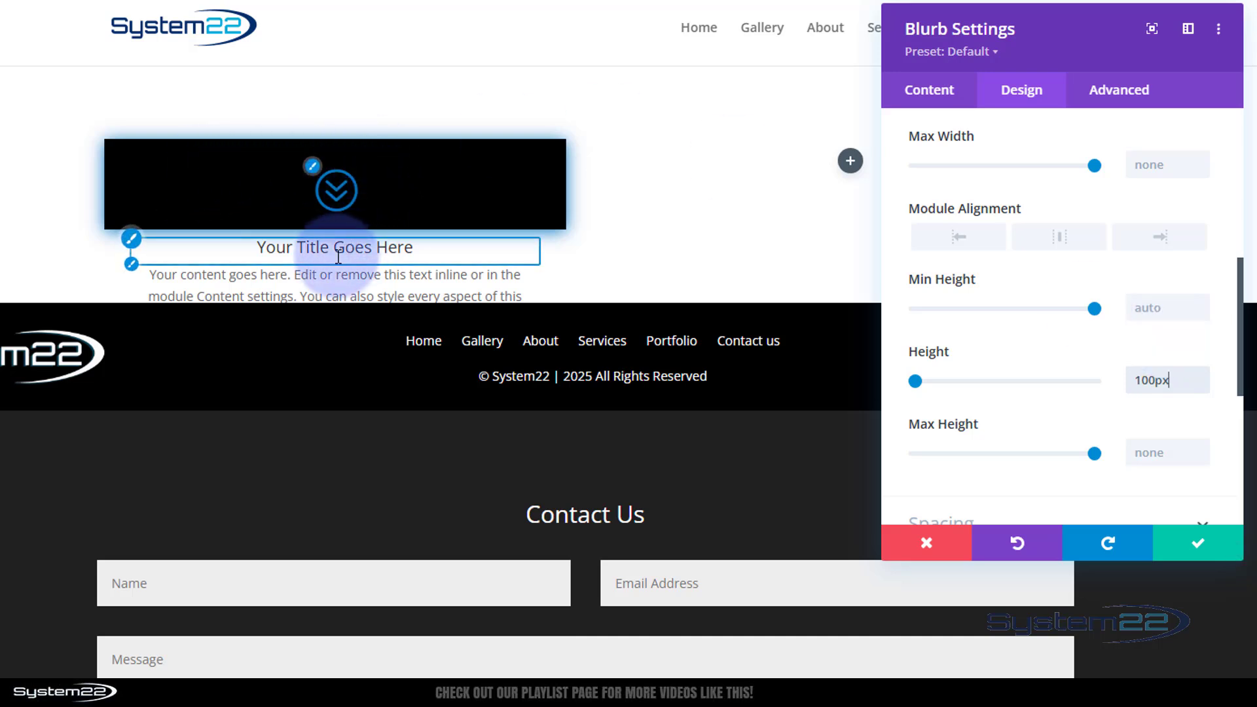
Increase the blurb's height in single-pixel increments to 107px.
click(1202, 373)
click(1202, 374)
click(1202, 374)
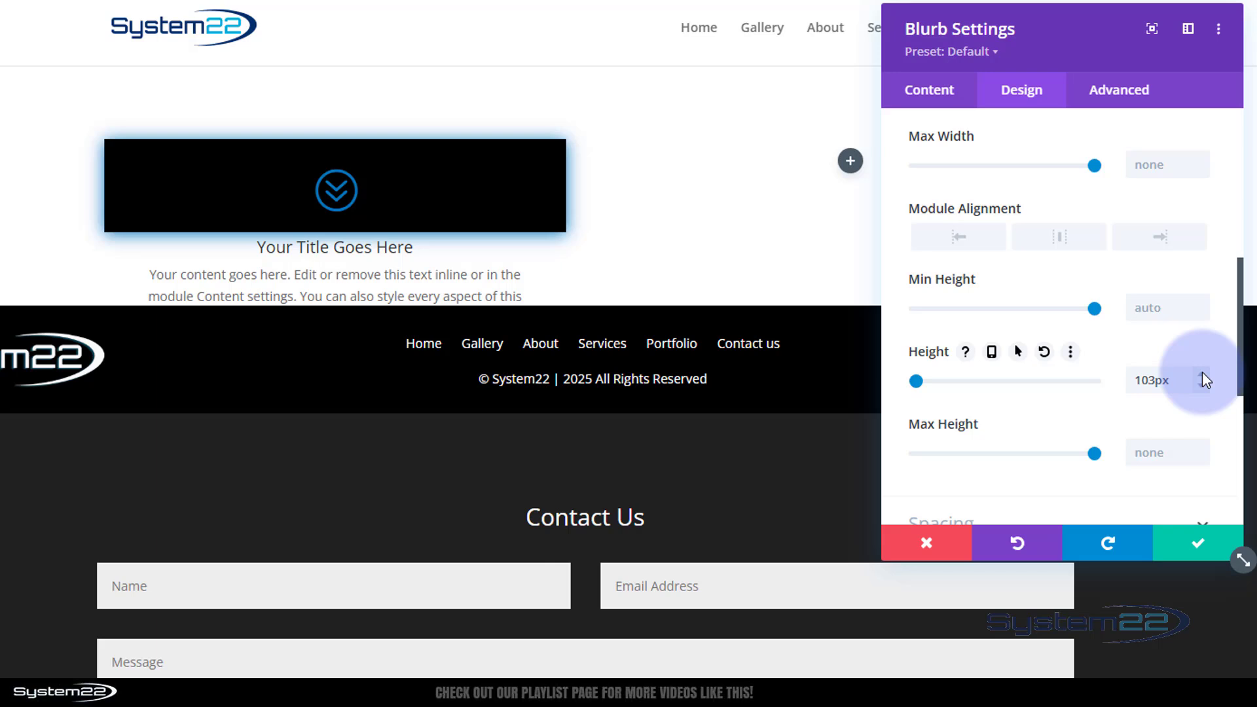
click(1203, 373)
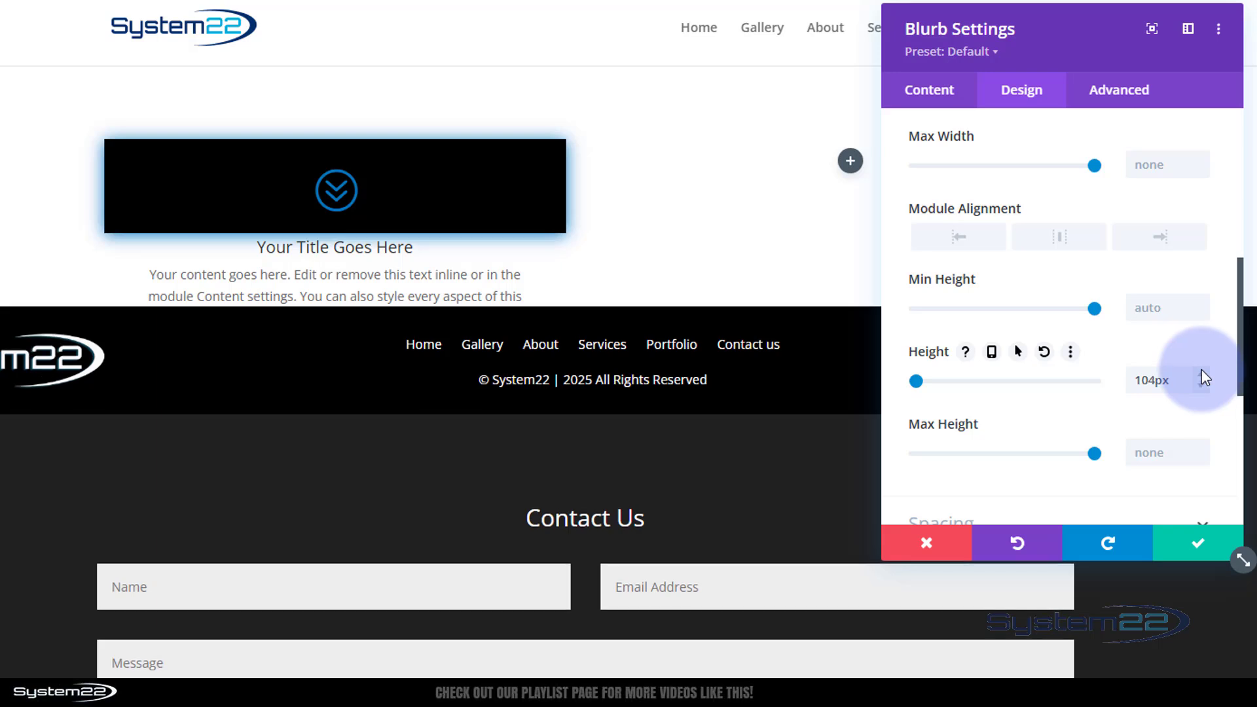
click(1202, 373)
click(1203, 373)
click(1202, 373)
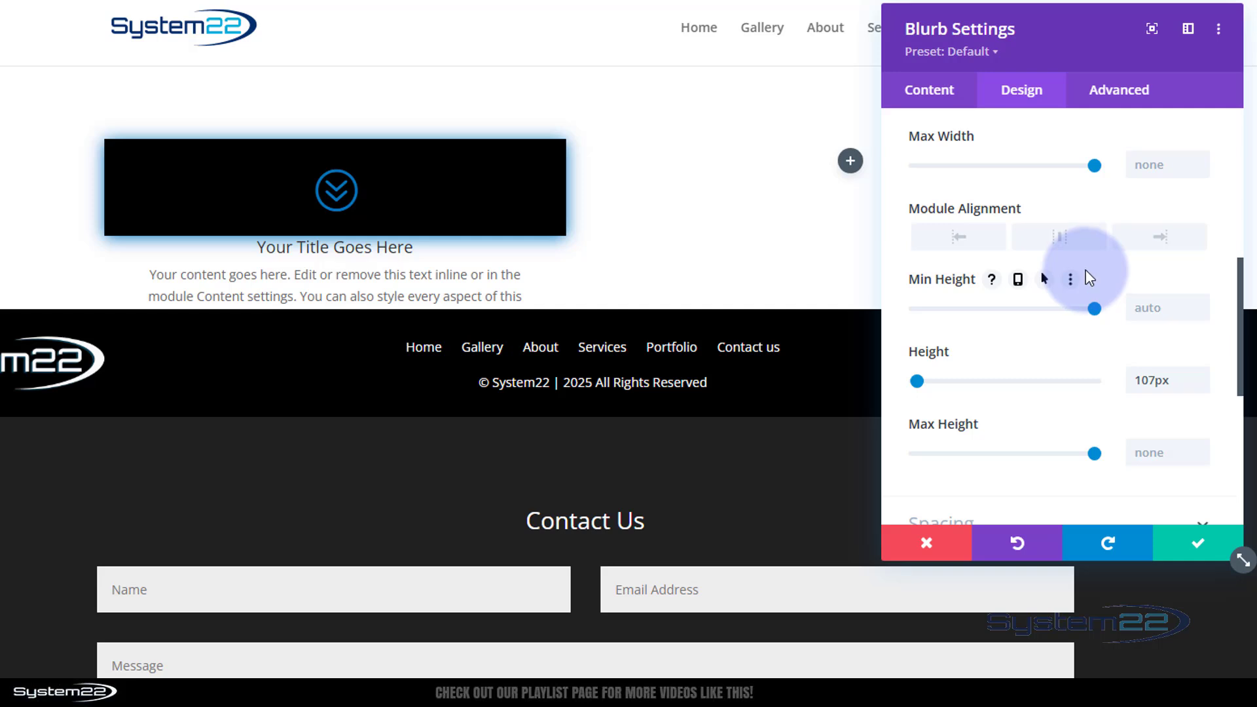
Set both the horizontal and vertical overflow of the blurb to Hidden.
click(1124, 95)
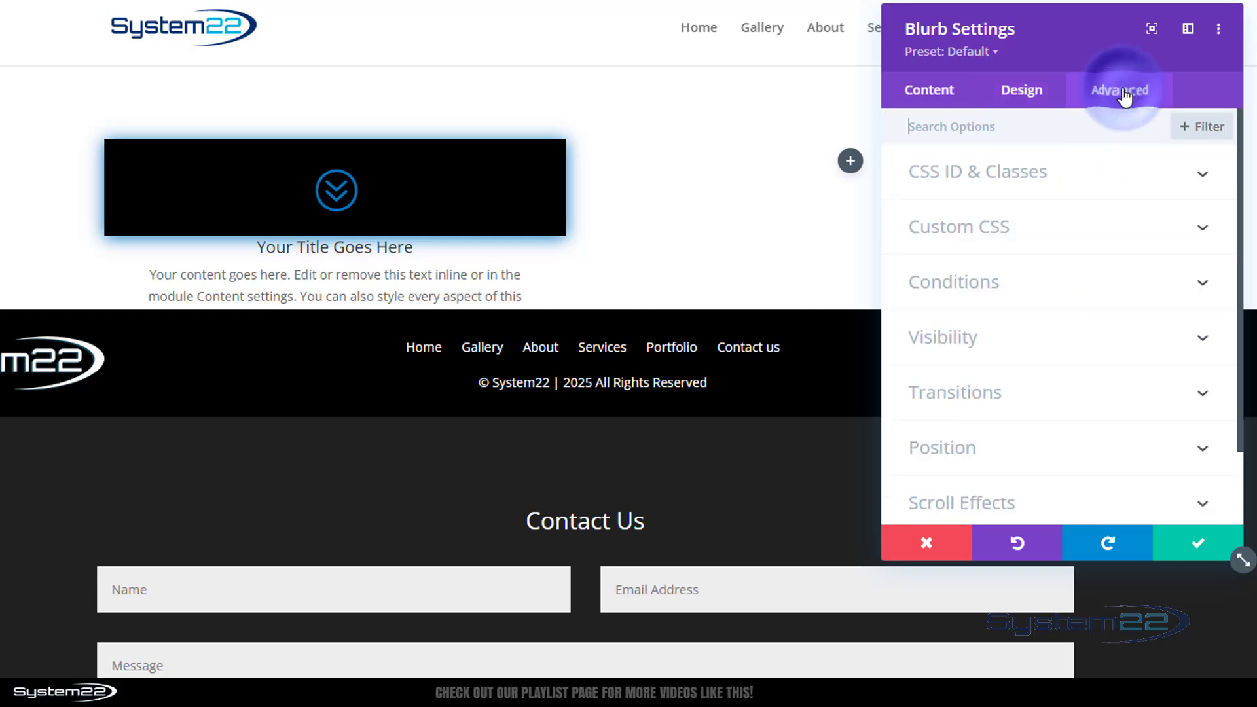
click(1004, 340)
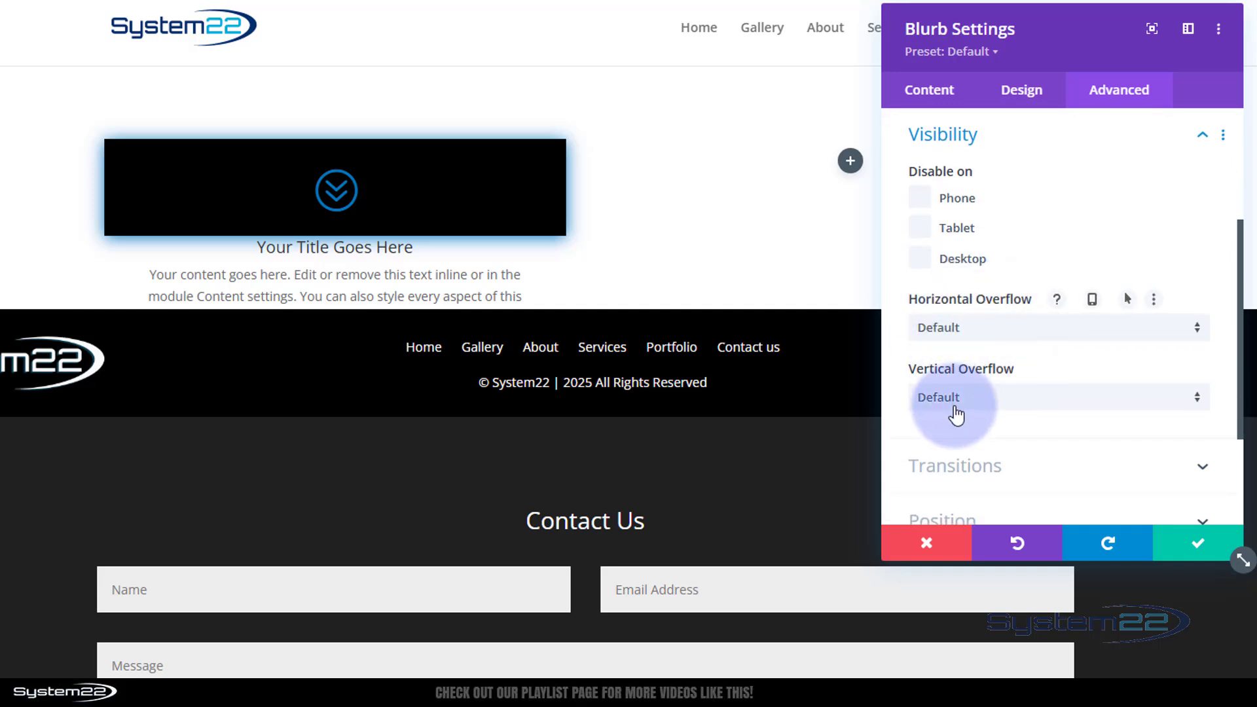
click(995, 341)
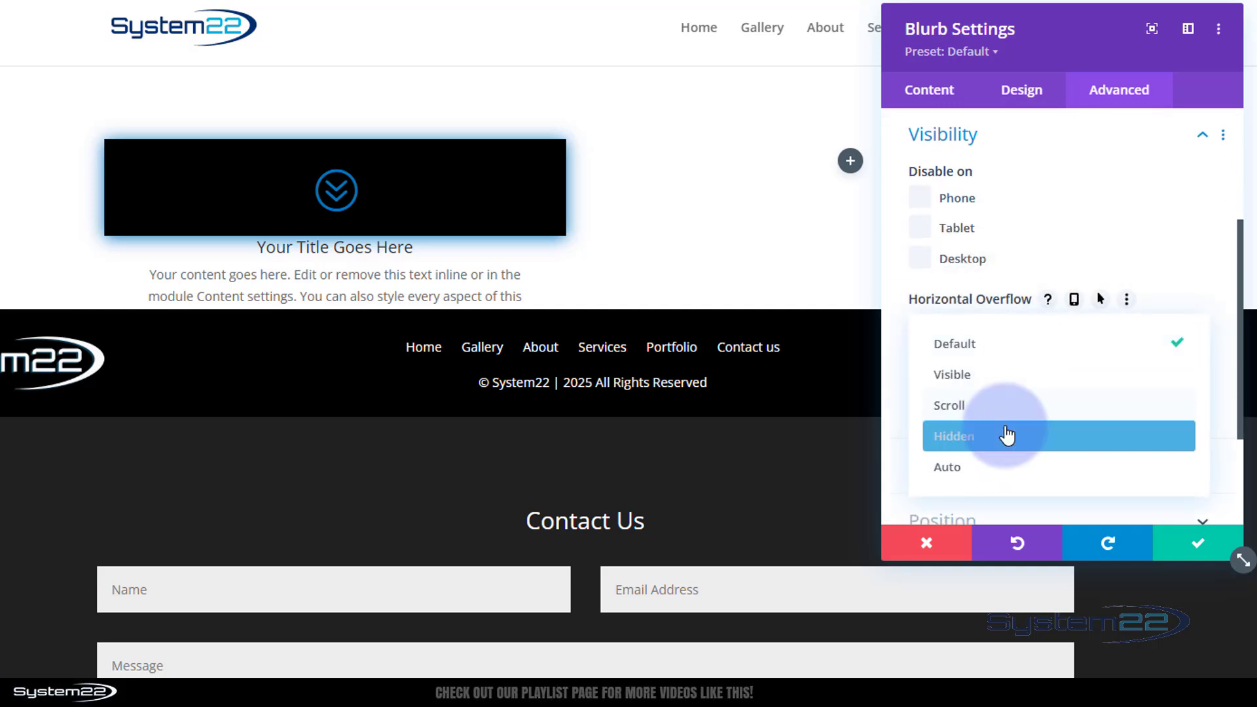
click(1006, 437)
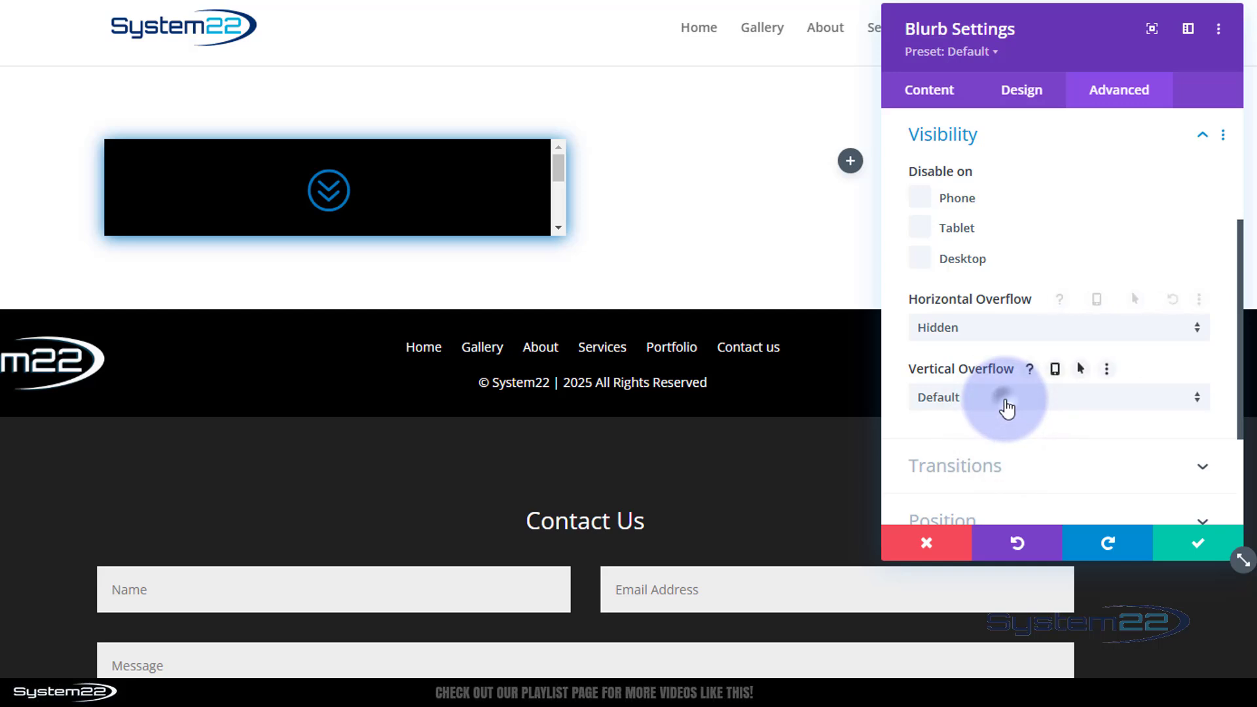
click(1005, 401)
click(1012, 506)
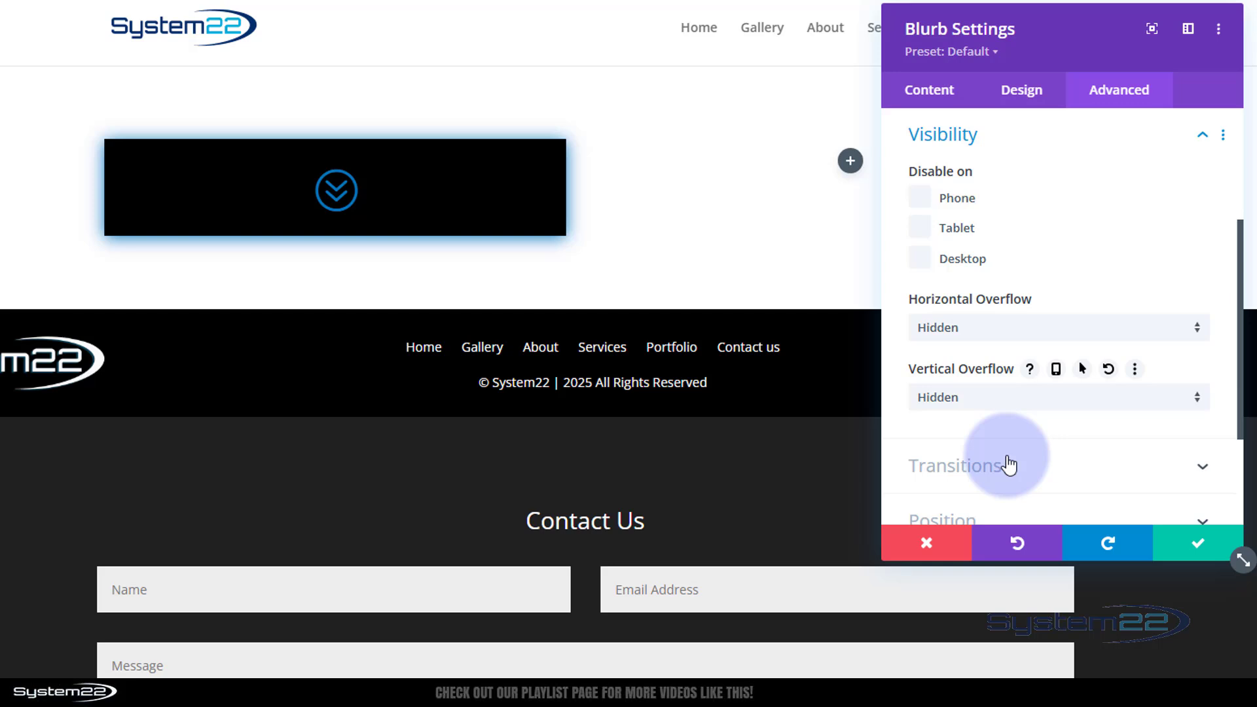
Enable hover values for the blurb's height and set the hover height to auto.
click(1042, 95)
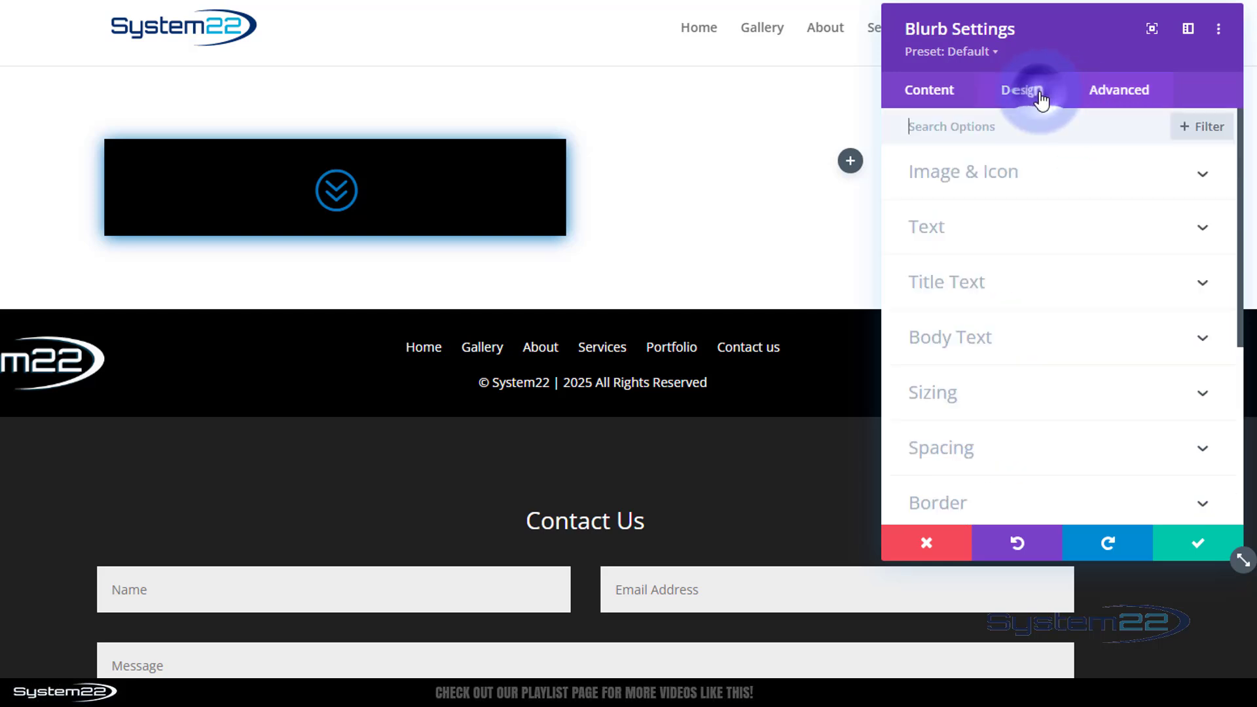
click(1029, 397)
scroll(1039, 354, down, 3)
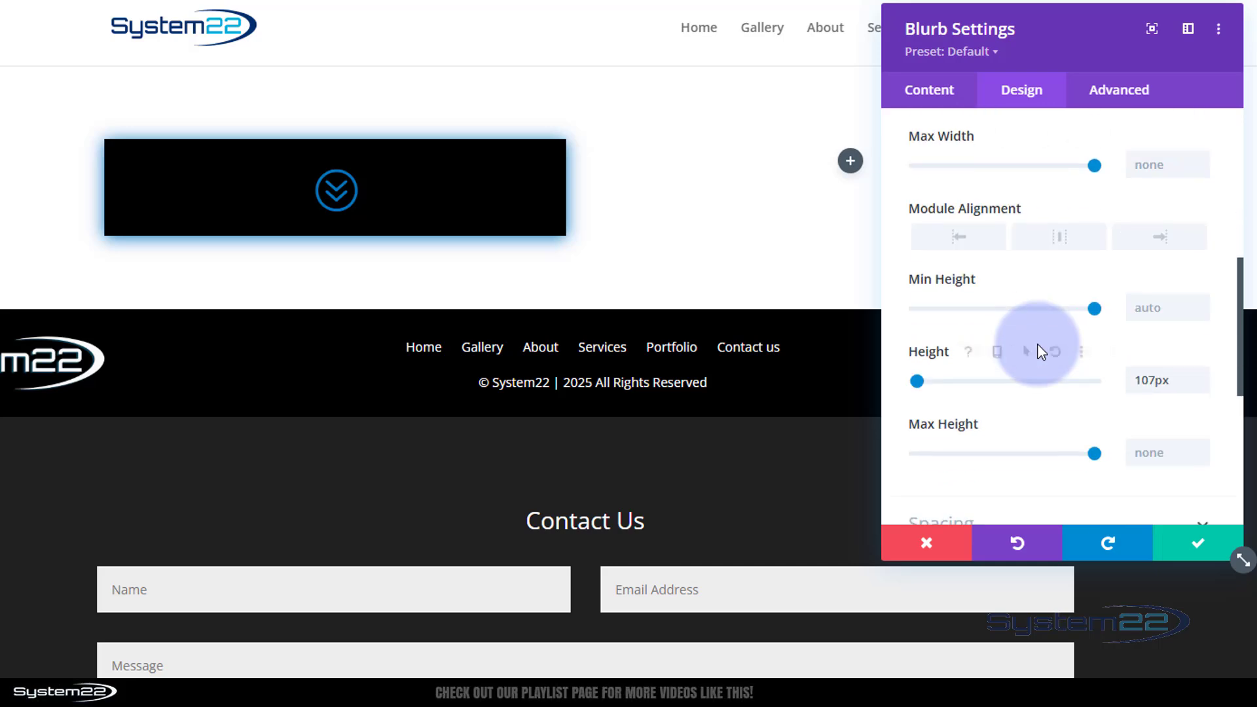
scroll(1039, 341, down, 2)
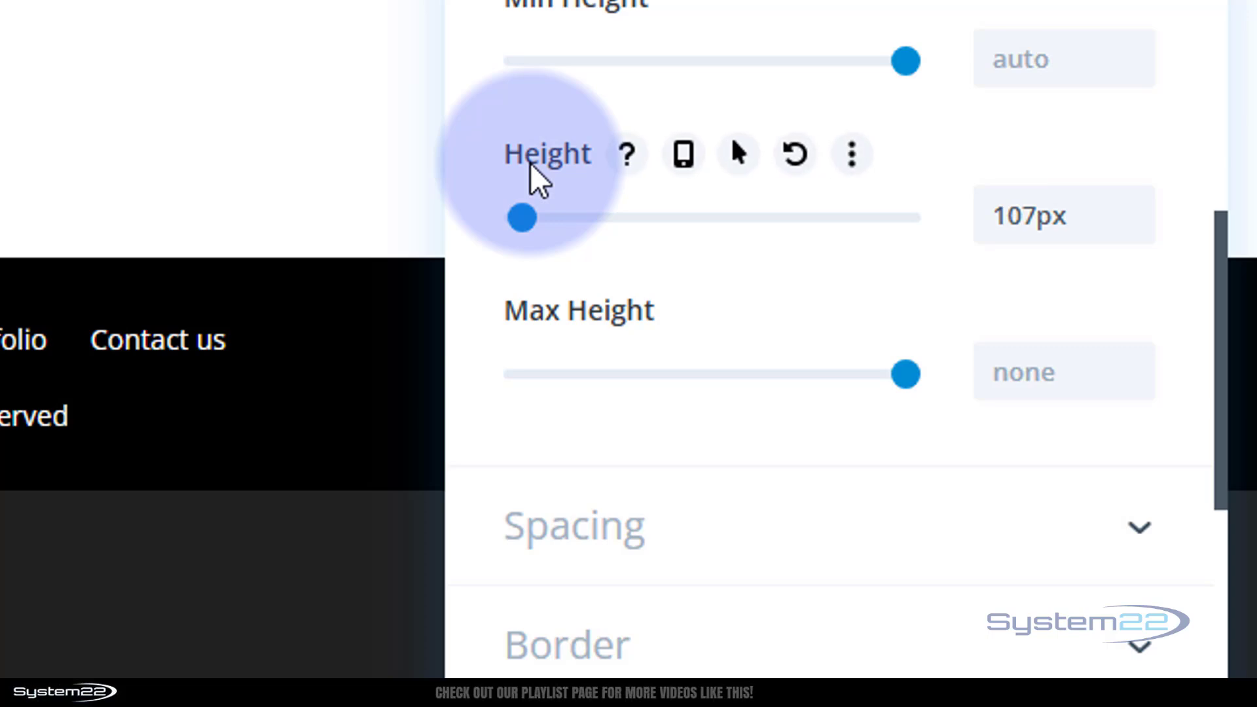
click(741, 152)
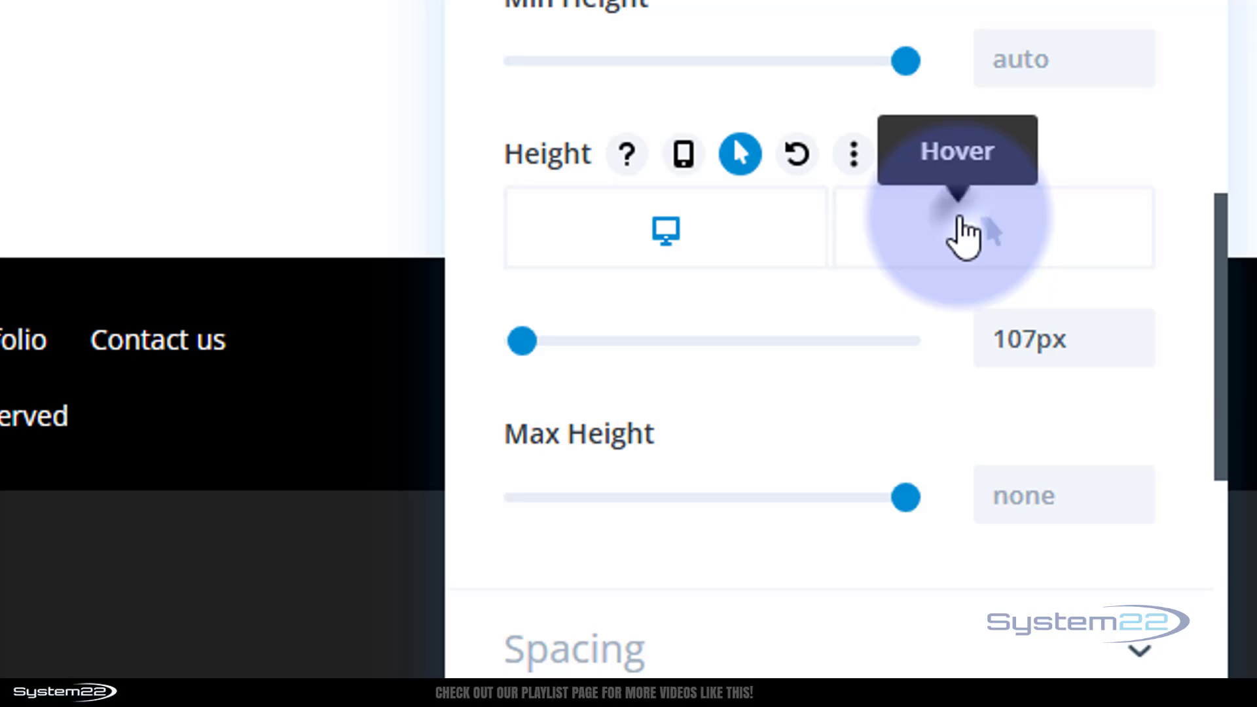
click(960, 219)
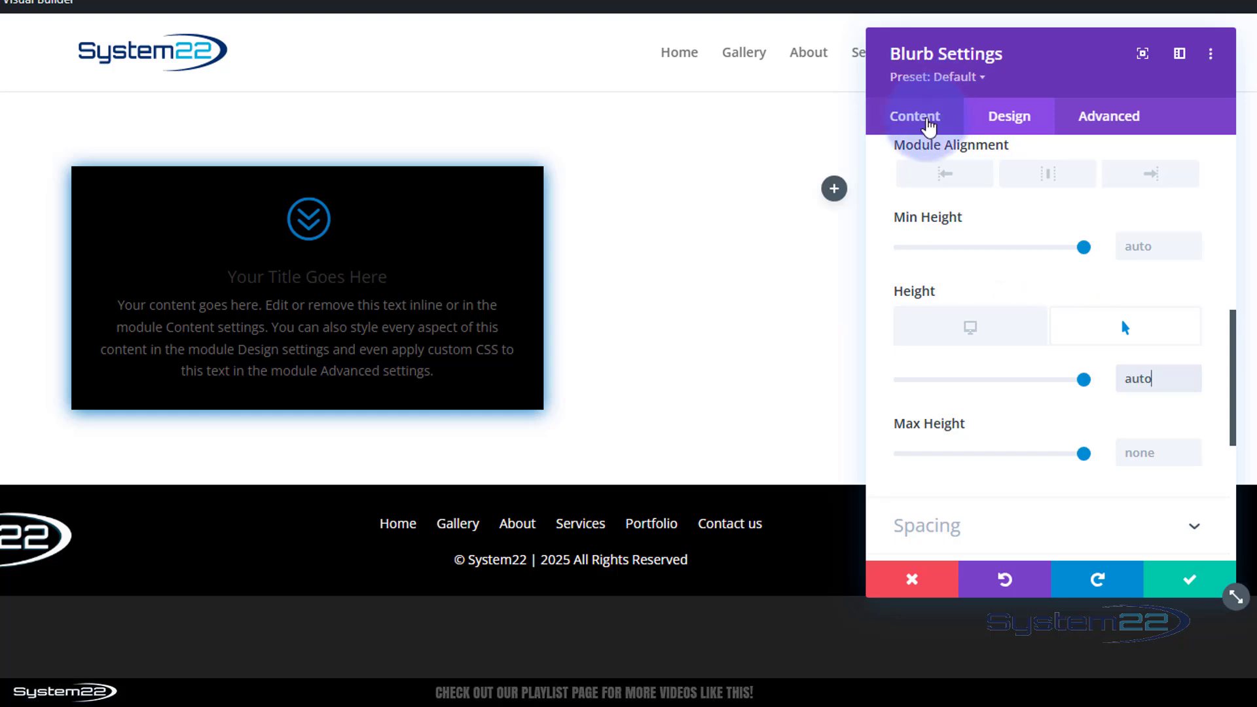
Enable hover values for the blurb's background, set the hover color to light grey #d6d6d6, and save the blurb.
click(928, 124)
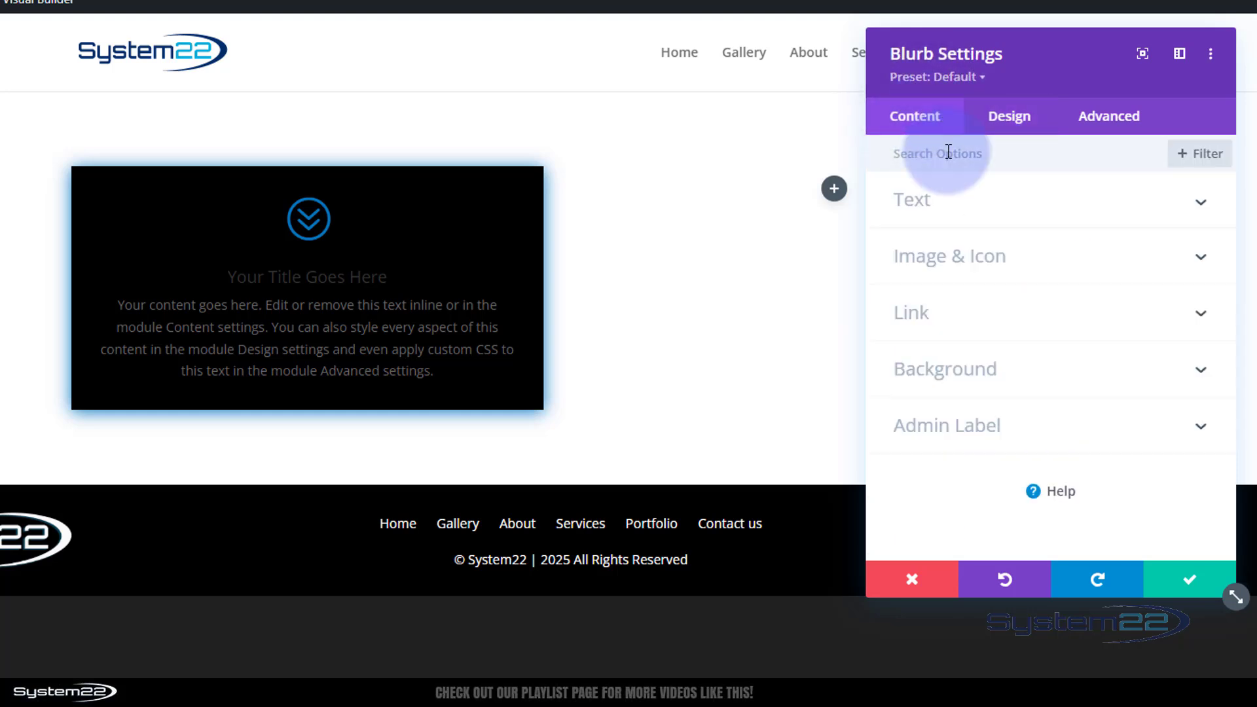
click(984, 371)
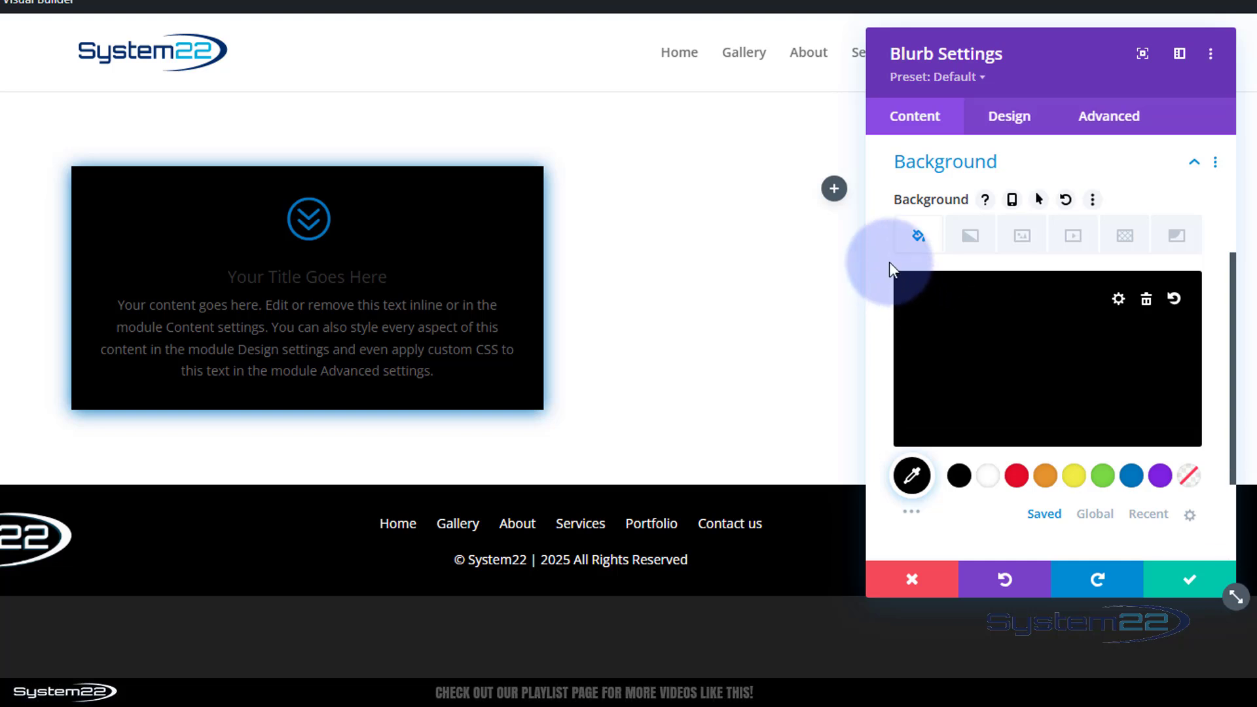
click(1039, 200)
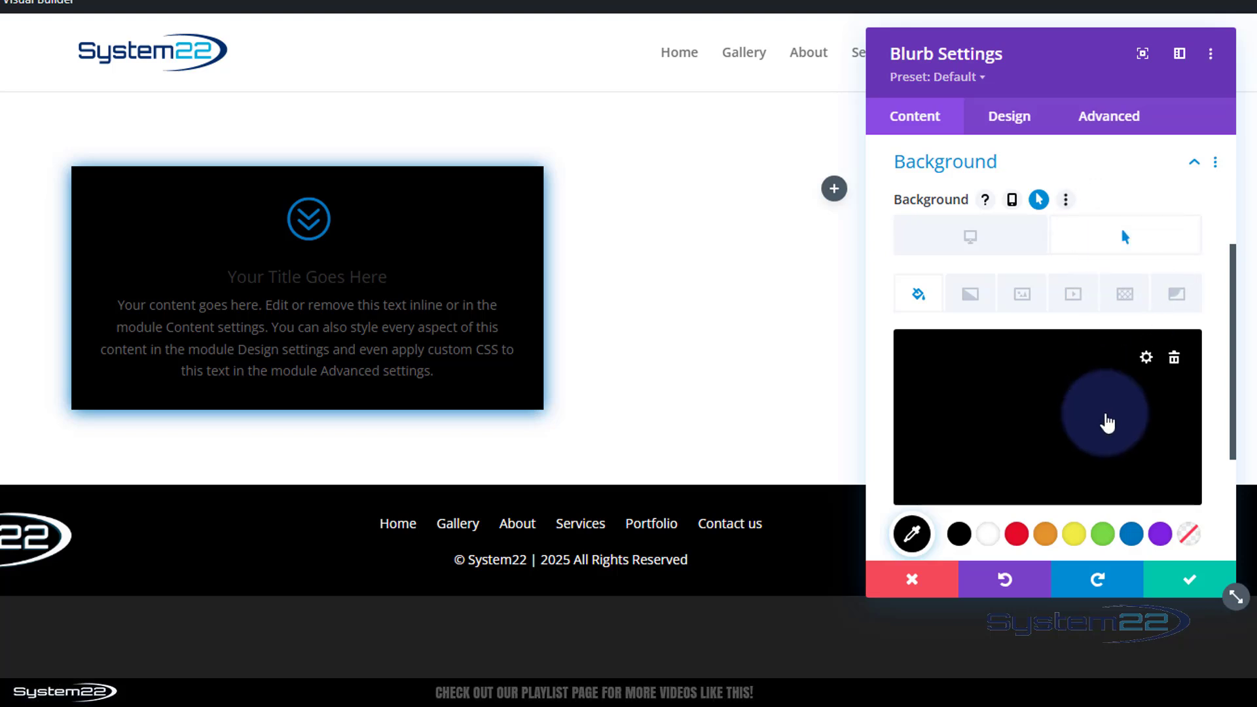
scroll(1102, 421, down, 2)
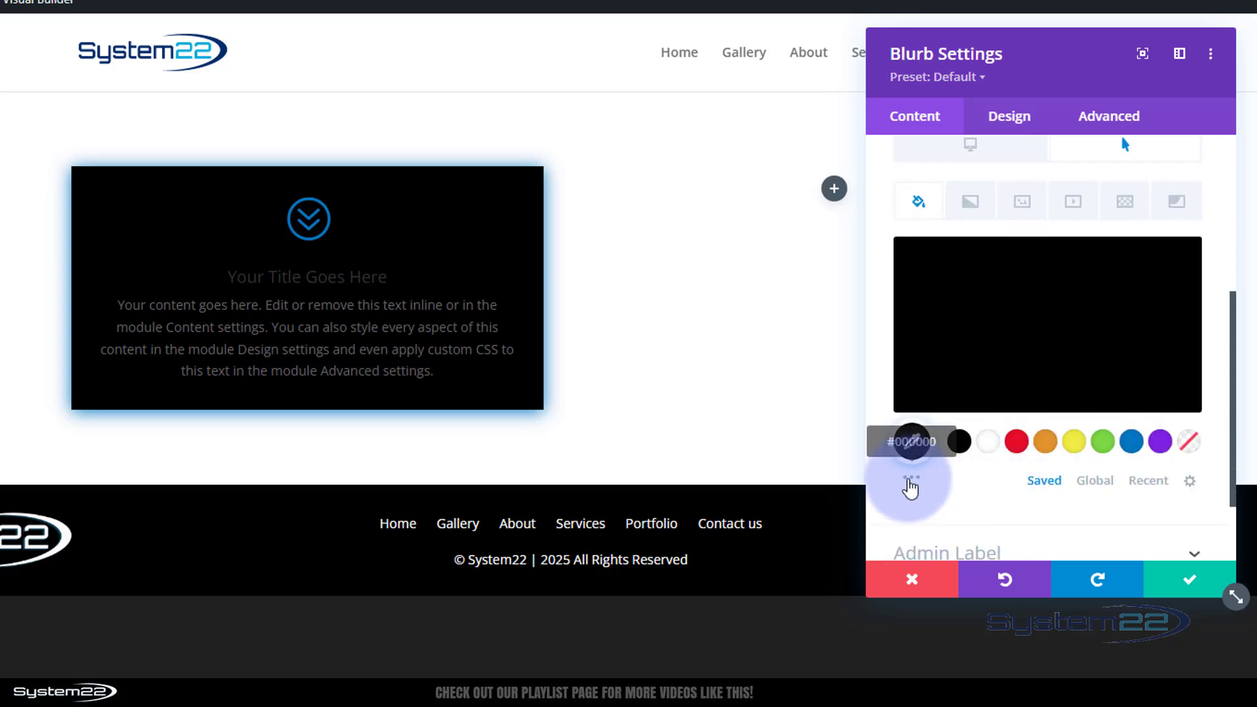
click(911, 480)
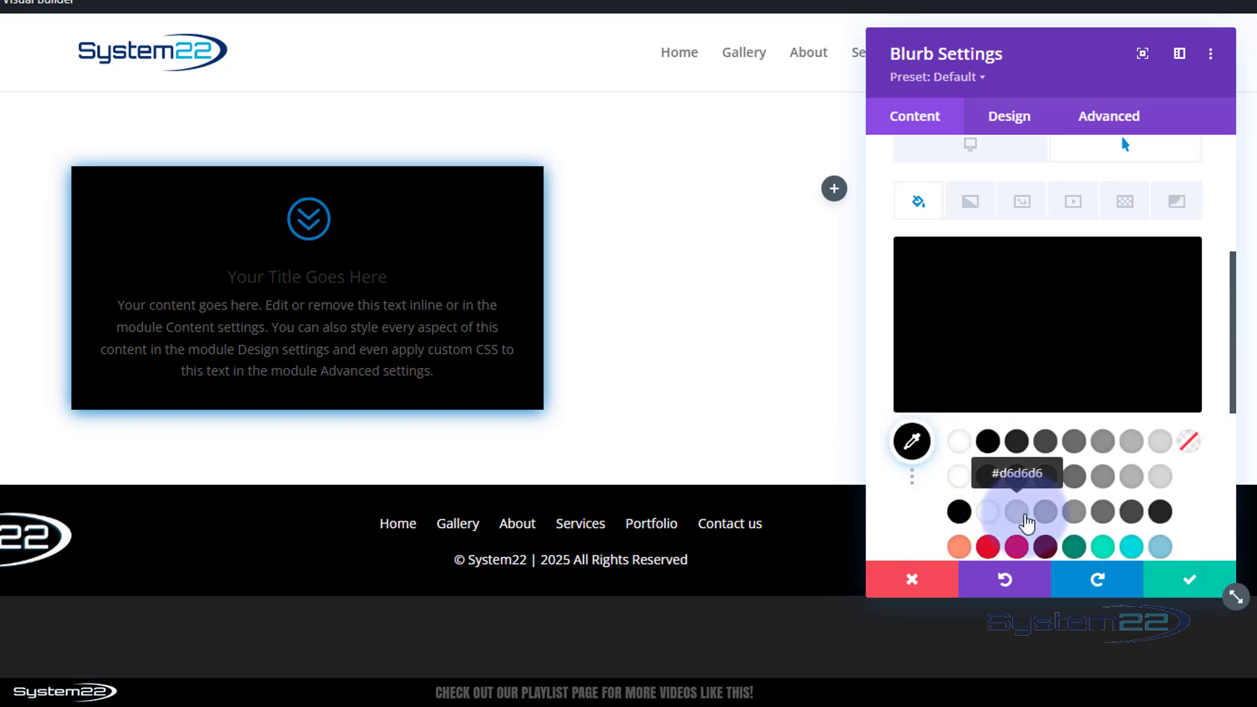
click(1025, 522)
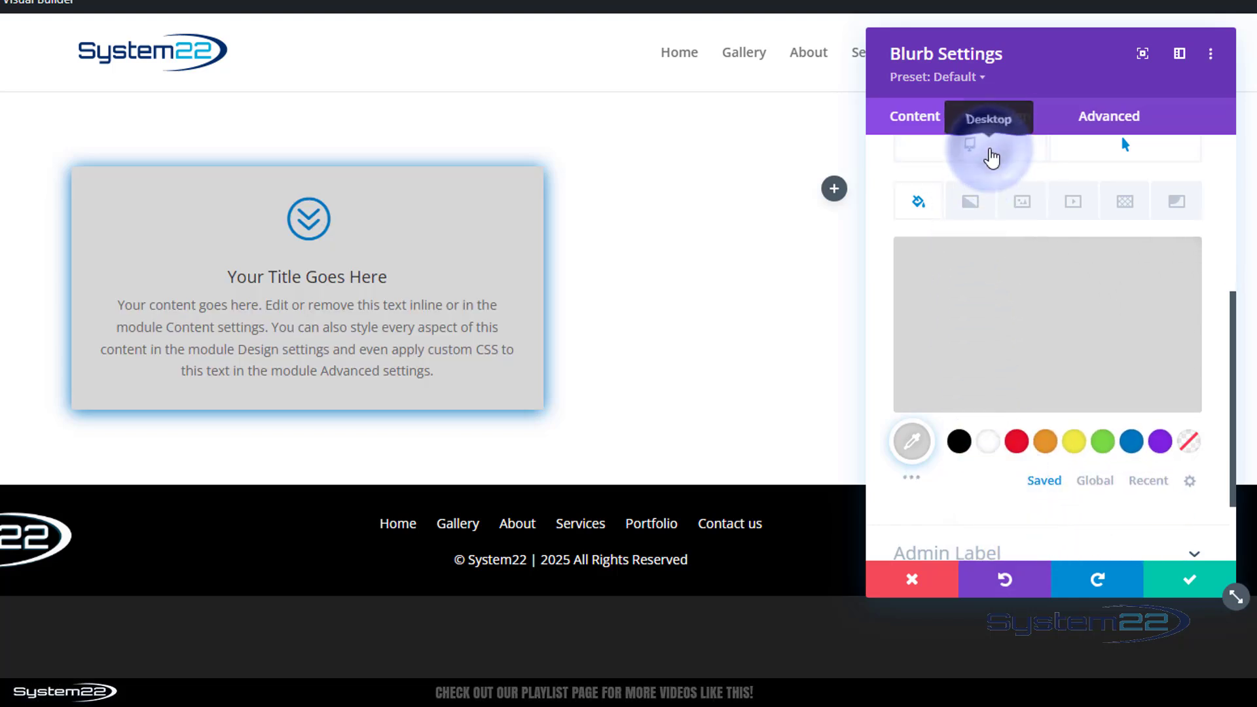
click(991, 154)
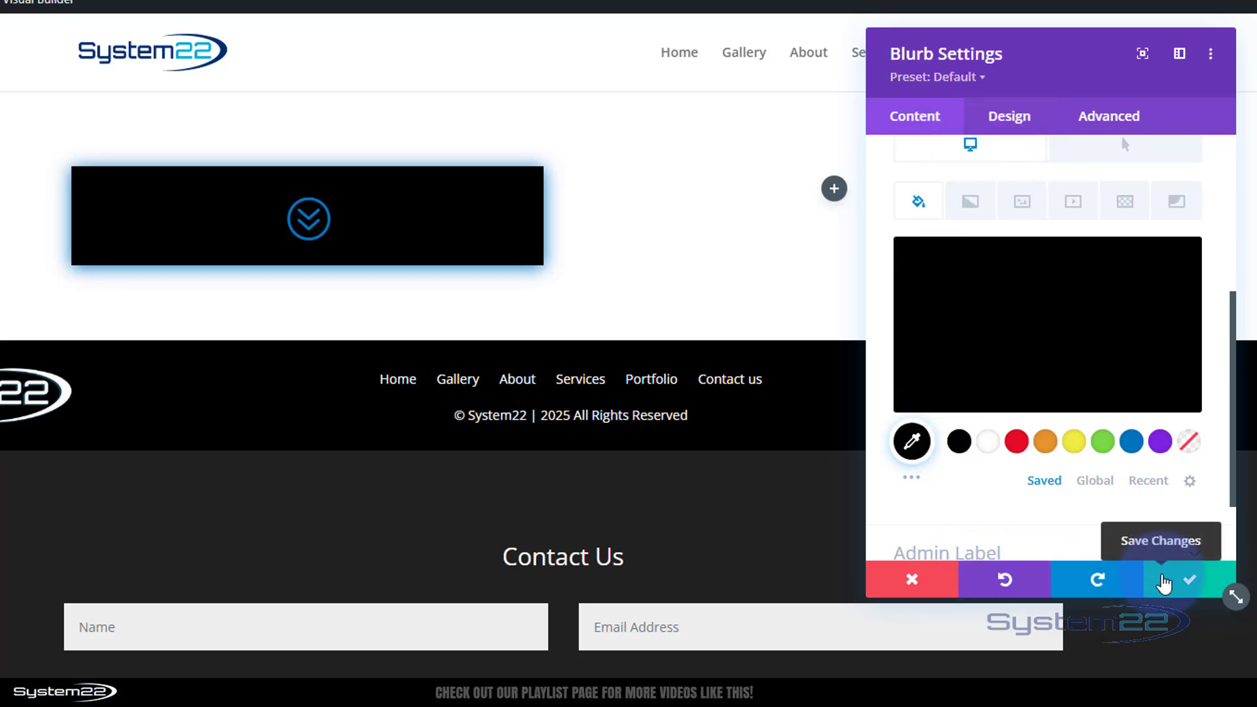
click(1181, 588)
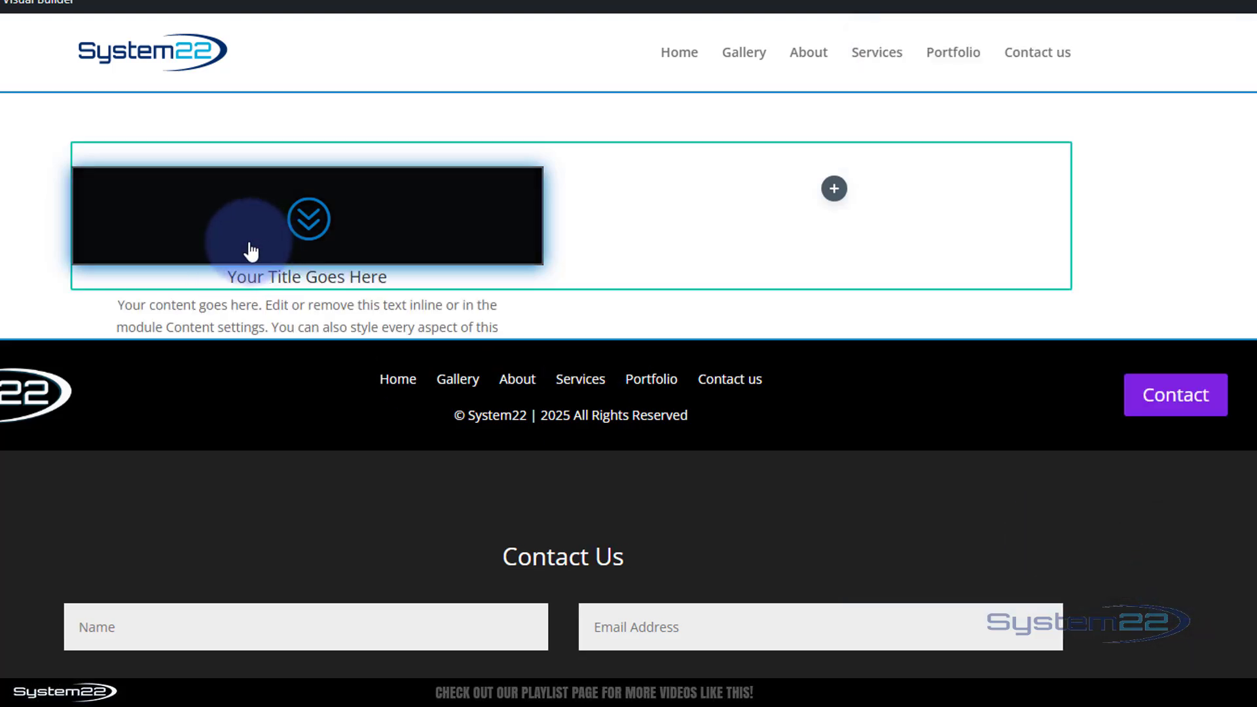
Duplicate the icon blurb four times within the first column.
mouse_move(249, 253)
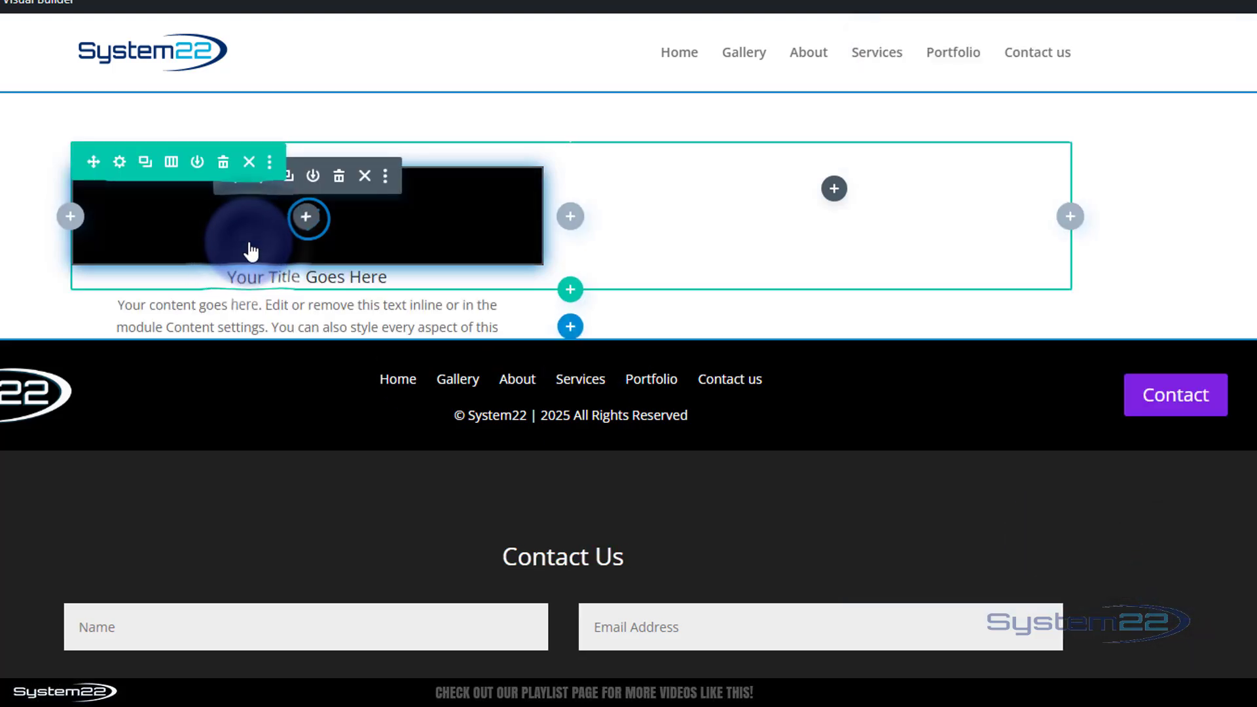
click(291, 182)
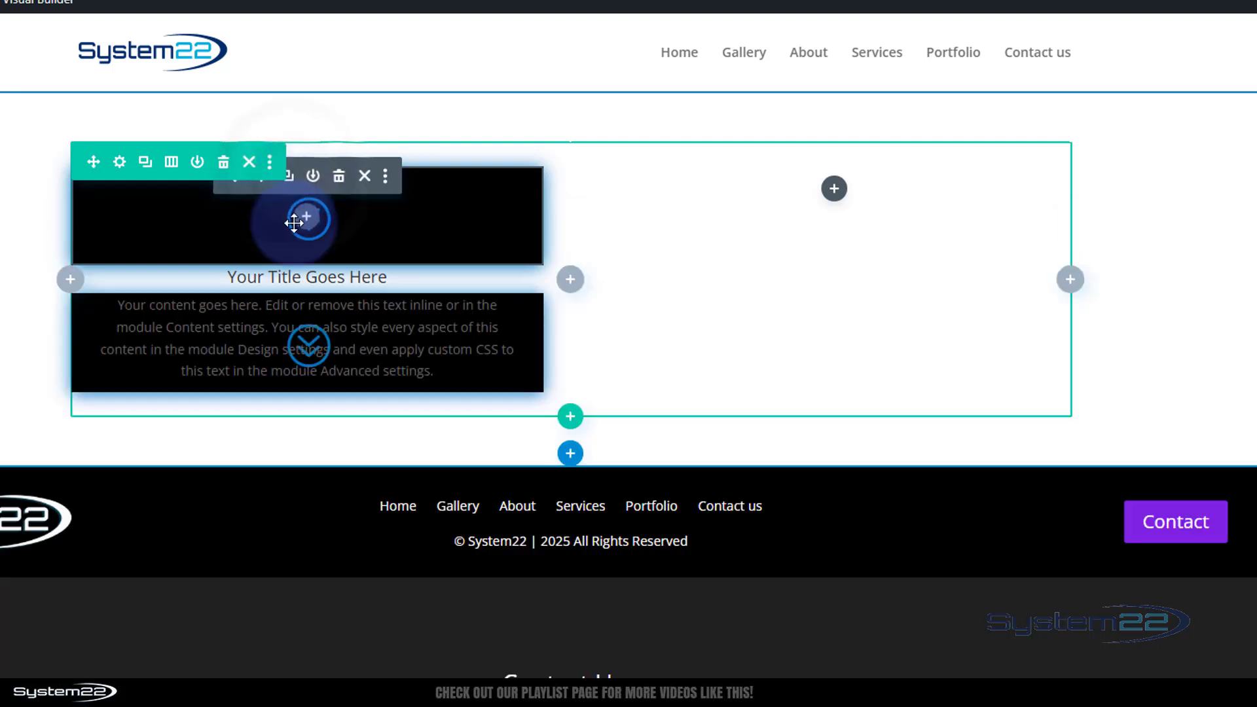
click(293, 184)
click(292, 184)
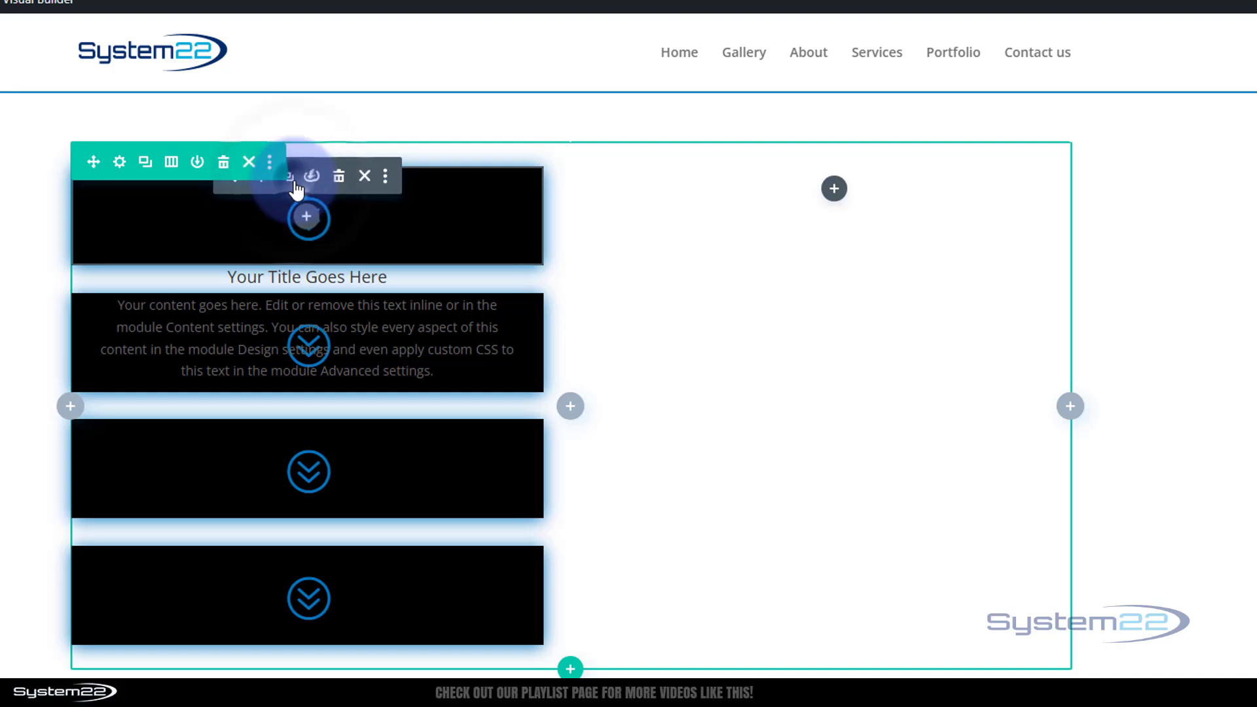
click(296, 190)
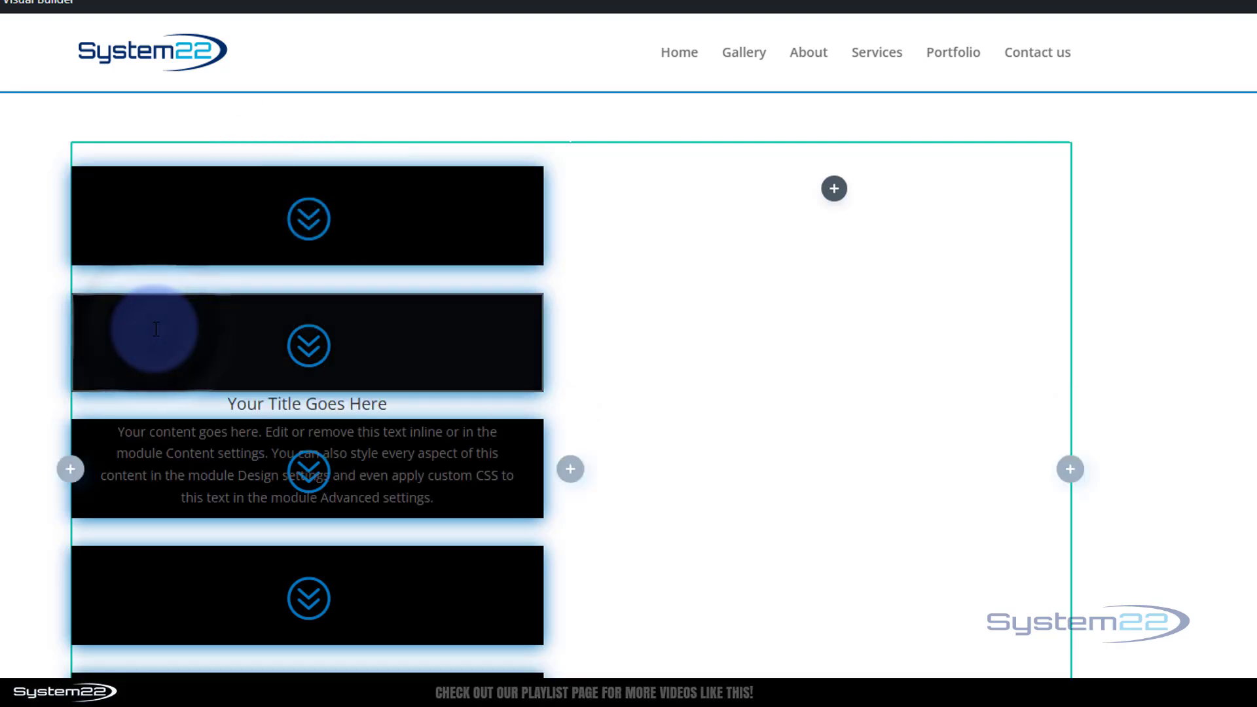
Move two of the blurb copies into the empty second column and duplicate one there so each column holds three.
drag(232, 302, 782, 199)
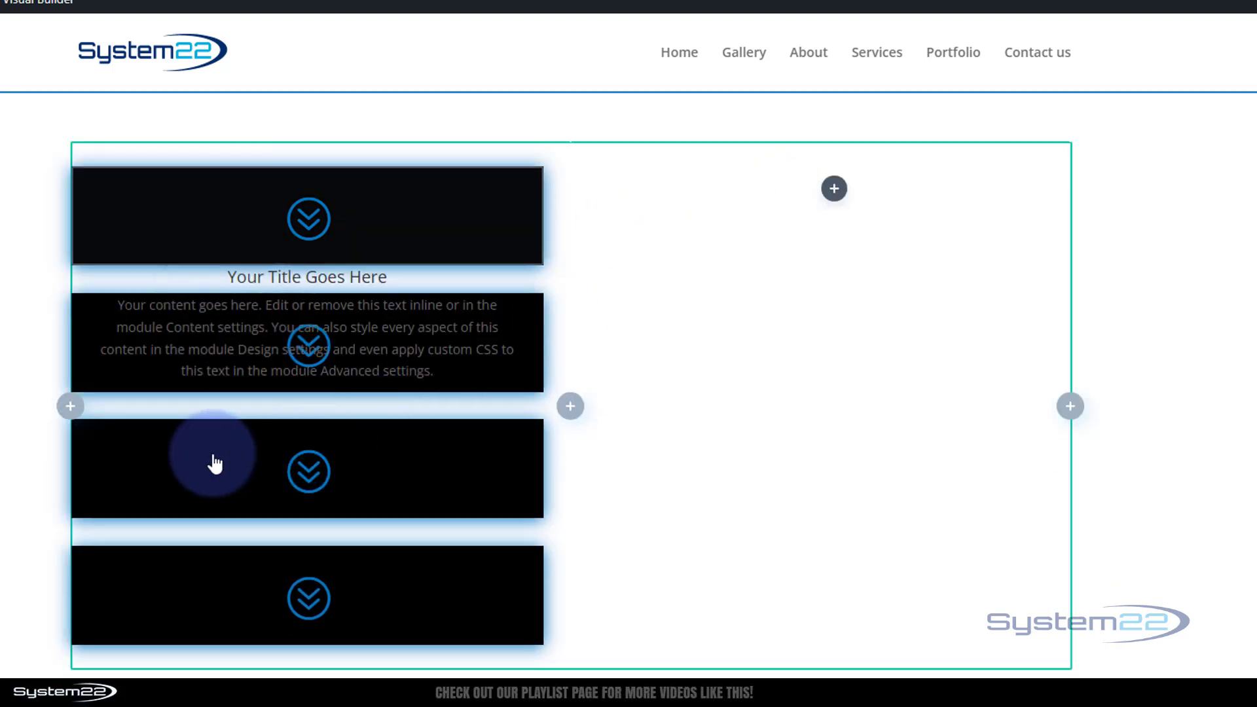
drag(200, 365, 197, 356)
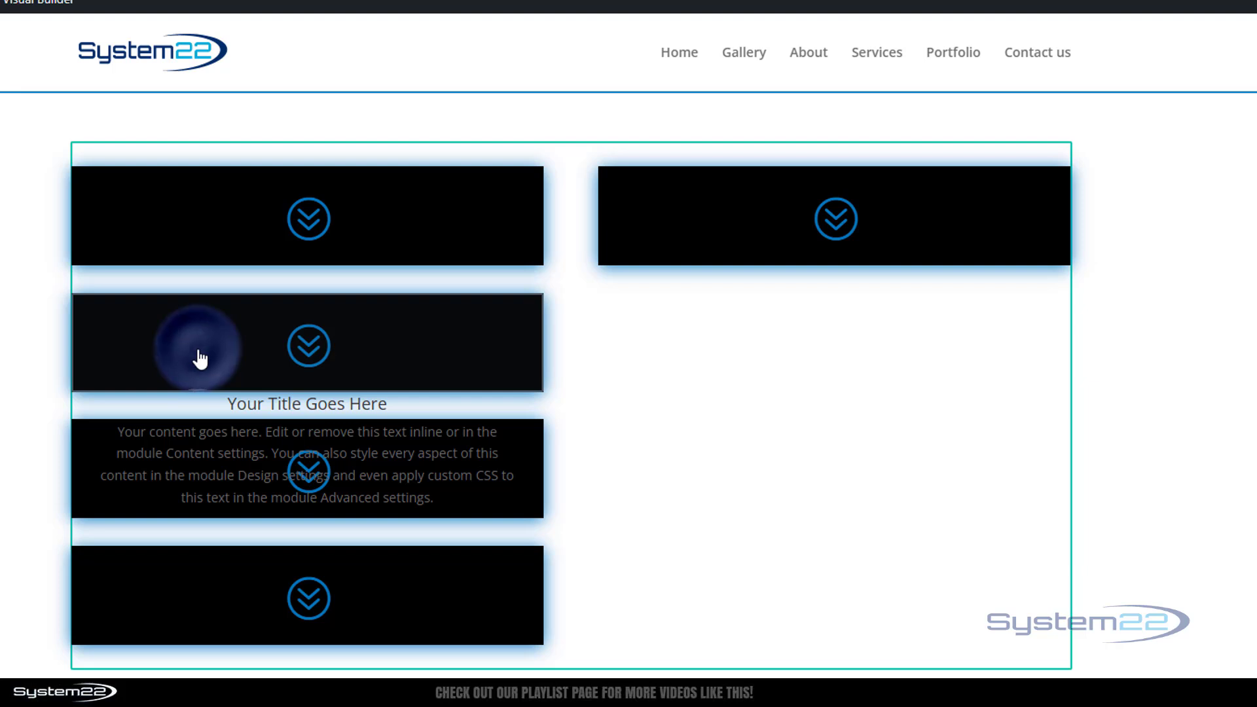
drag(236, 302, 691, 365)
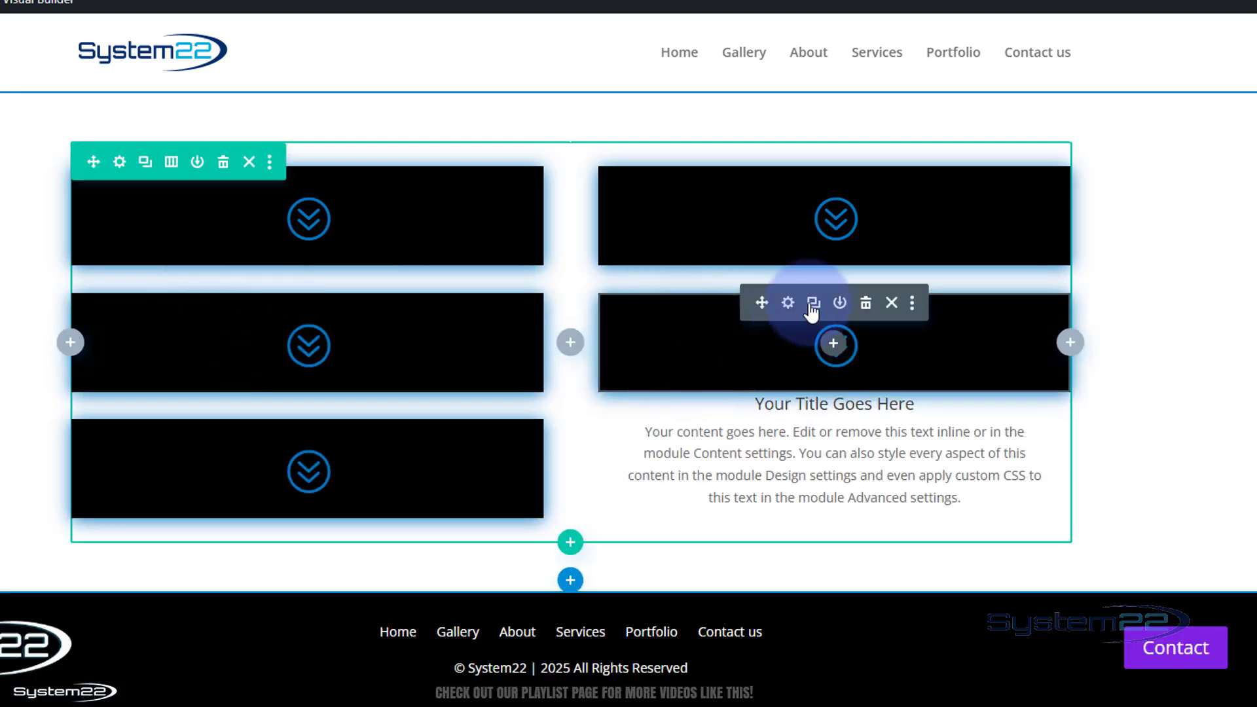
click(814, 305)
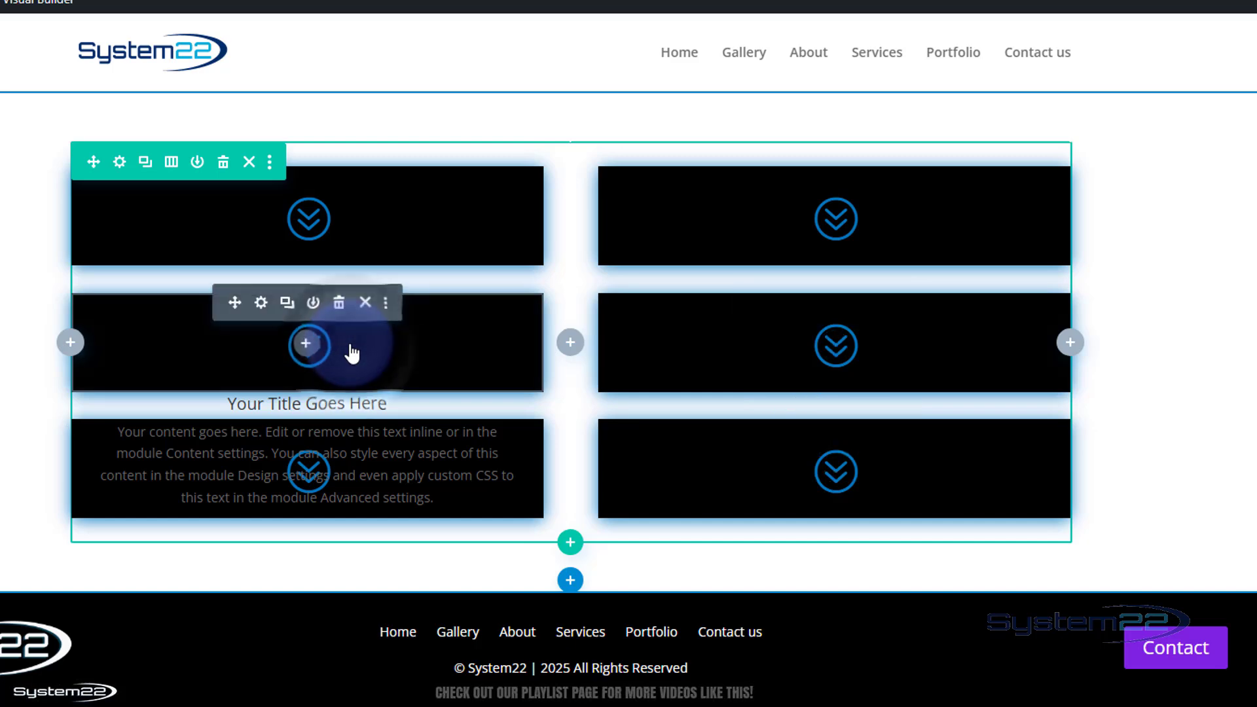
Change the icon of the second blurb in the first column to the lightbulb and save the blurb.
click(262, 306)
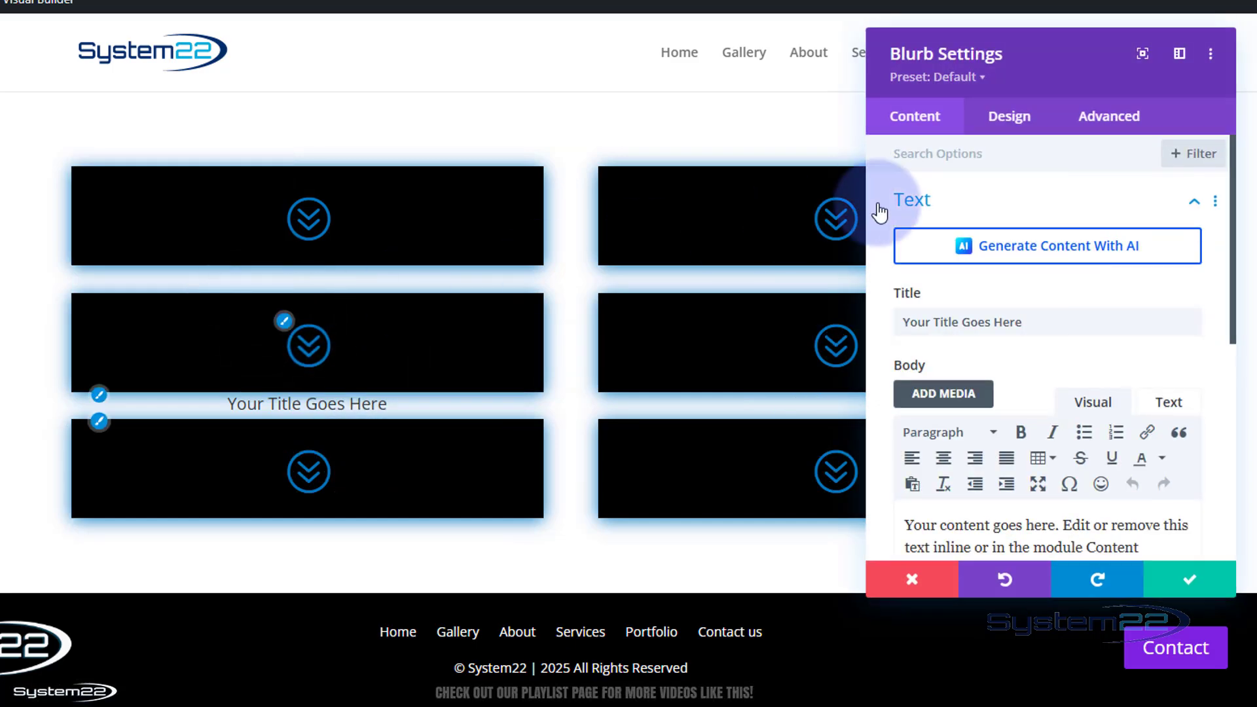
scroll(936, 295, down, 3)
scroll(937, 295, down, 3)
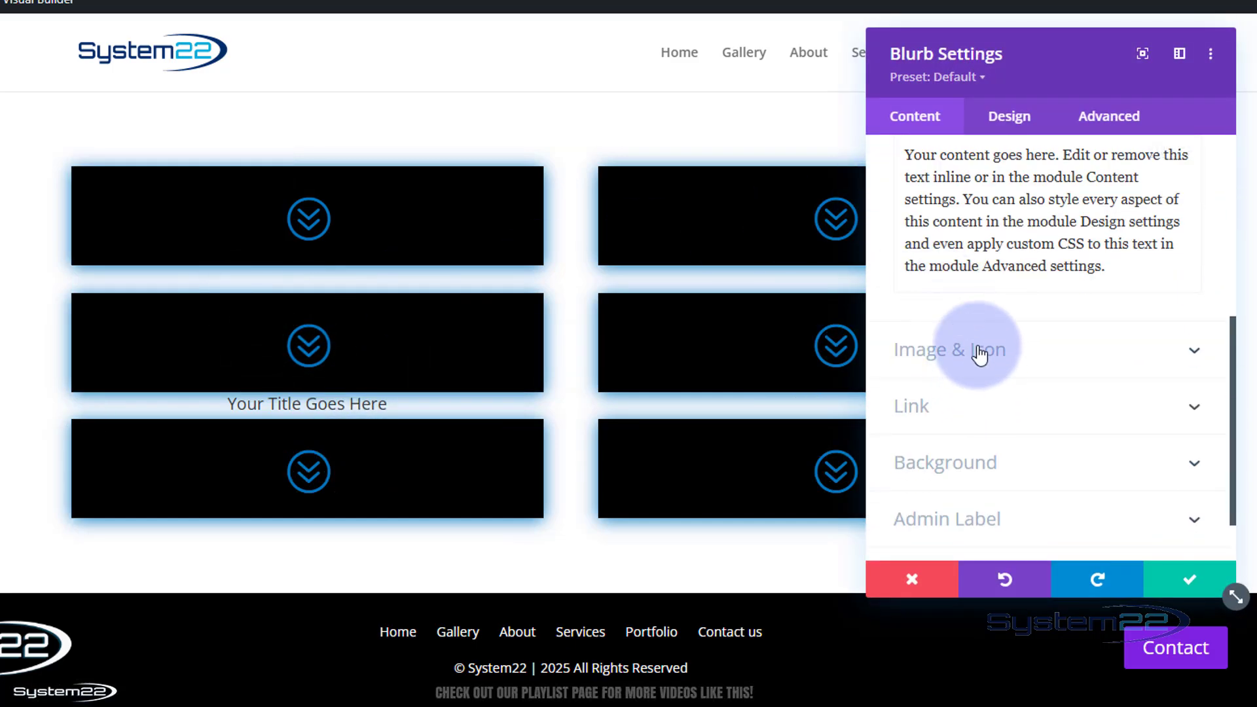
click(982, 348)
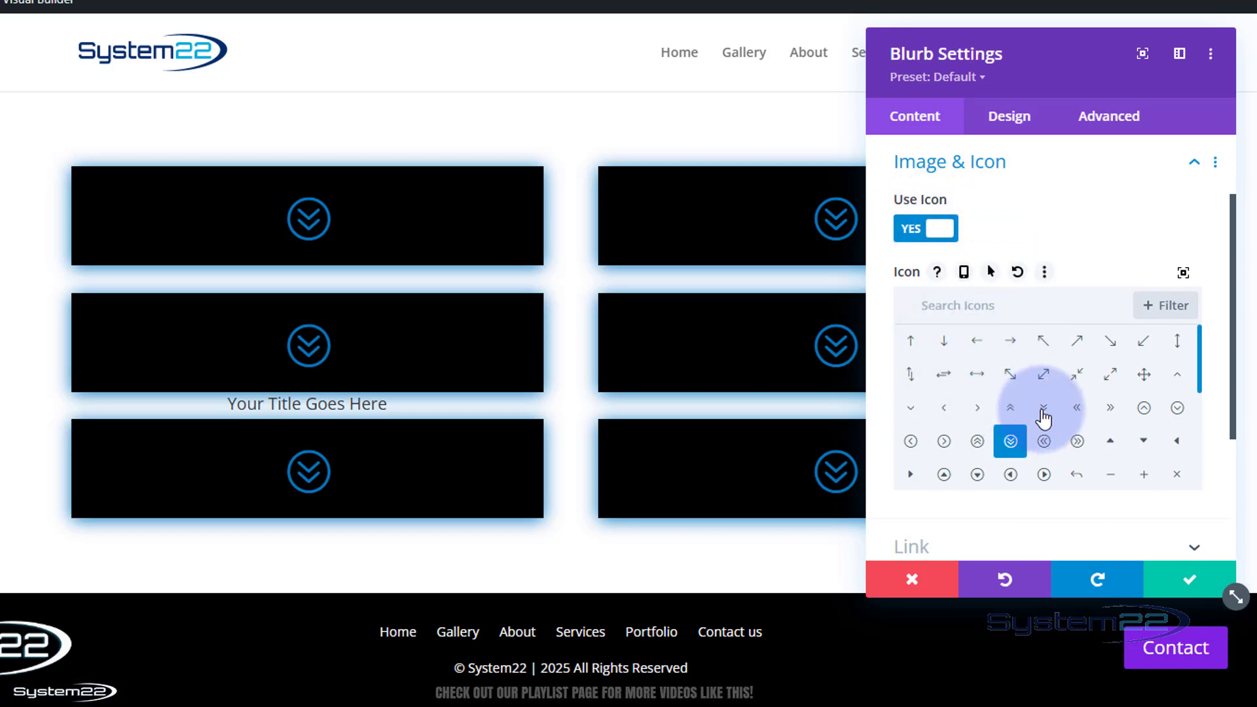
scroll(1044, 418, down, 5)
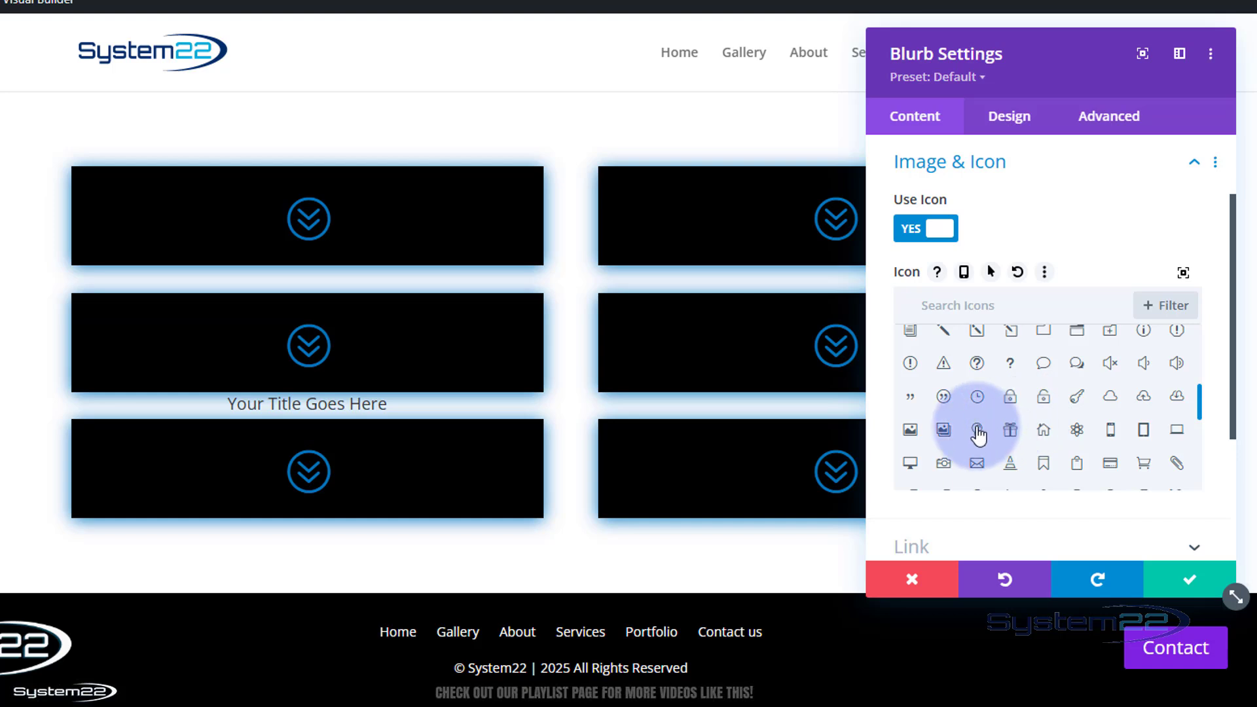
click(977, 431)
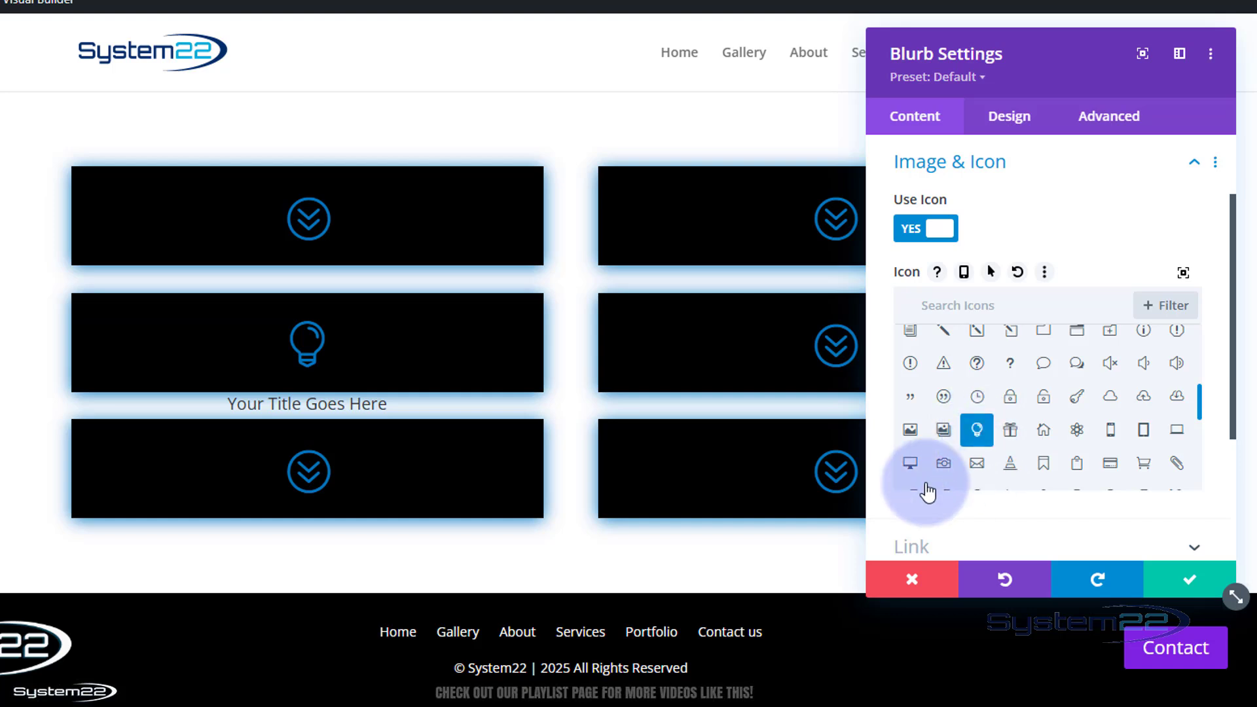
click(1189, 582)
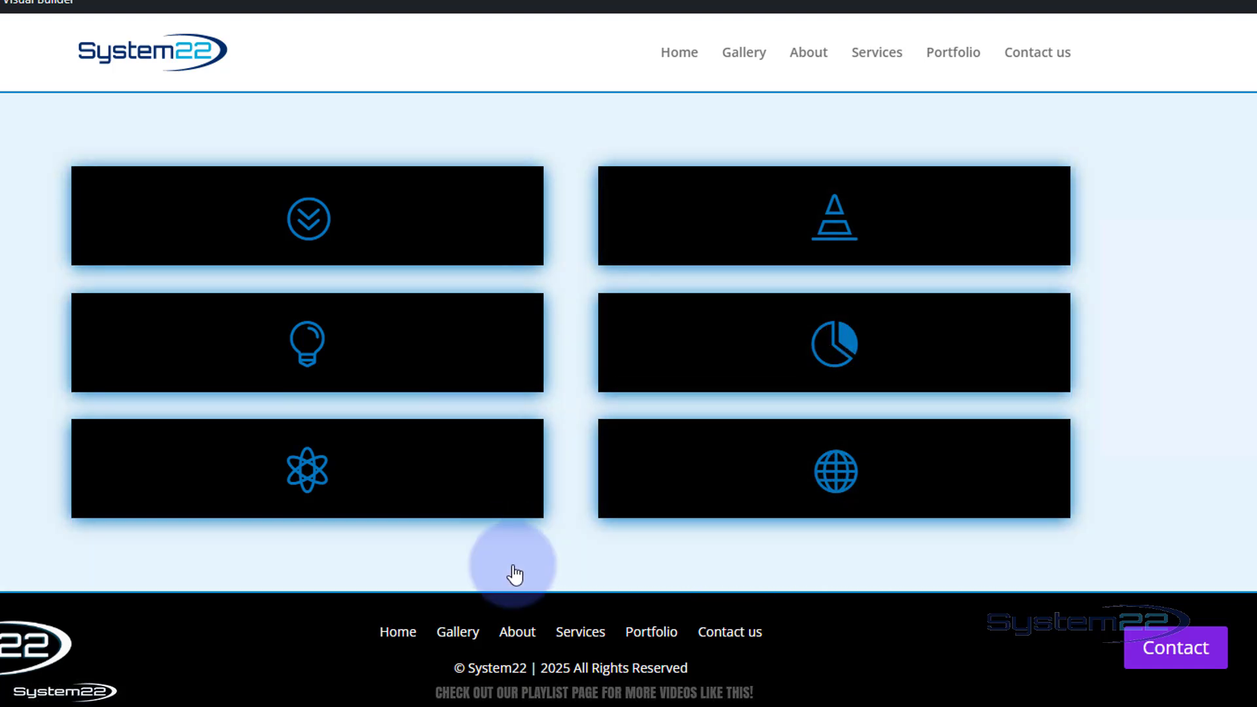
Add the saved library section Gallery 8 as a new section beneath the icon boxes.
mouse_move(513, 567)
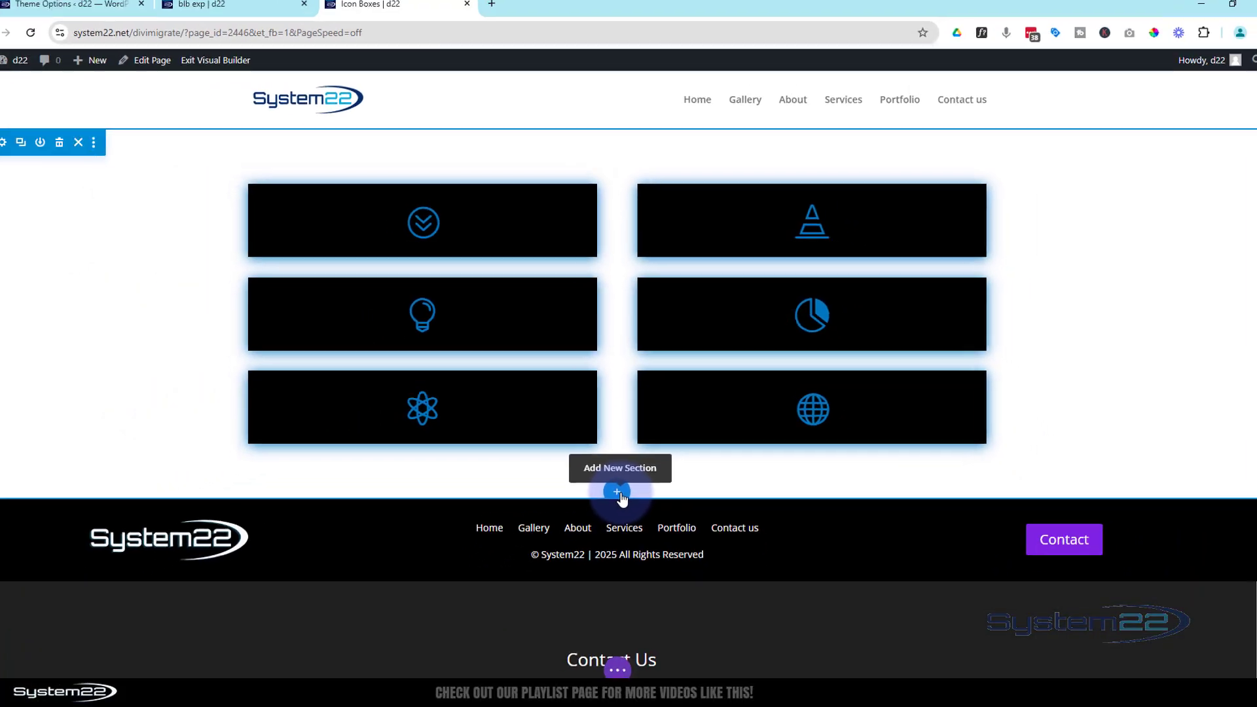
click(618, 492)
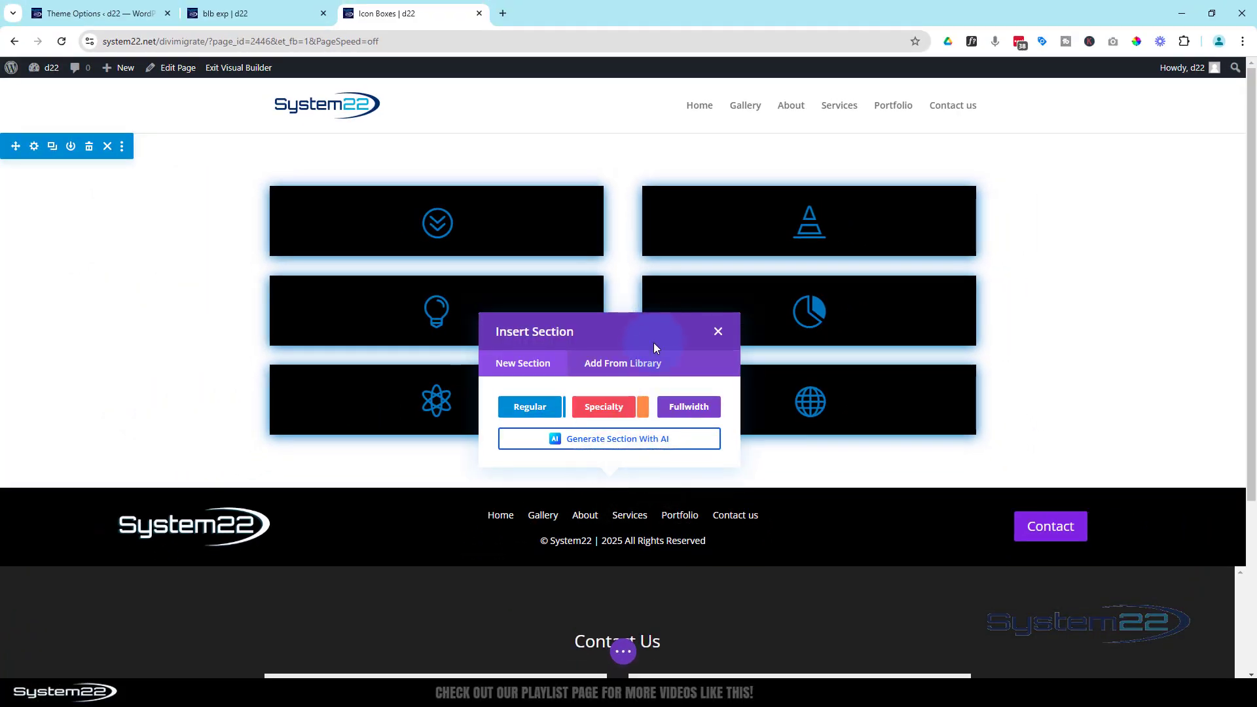
click(647, 370)
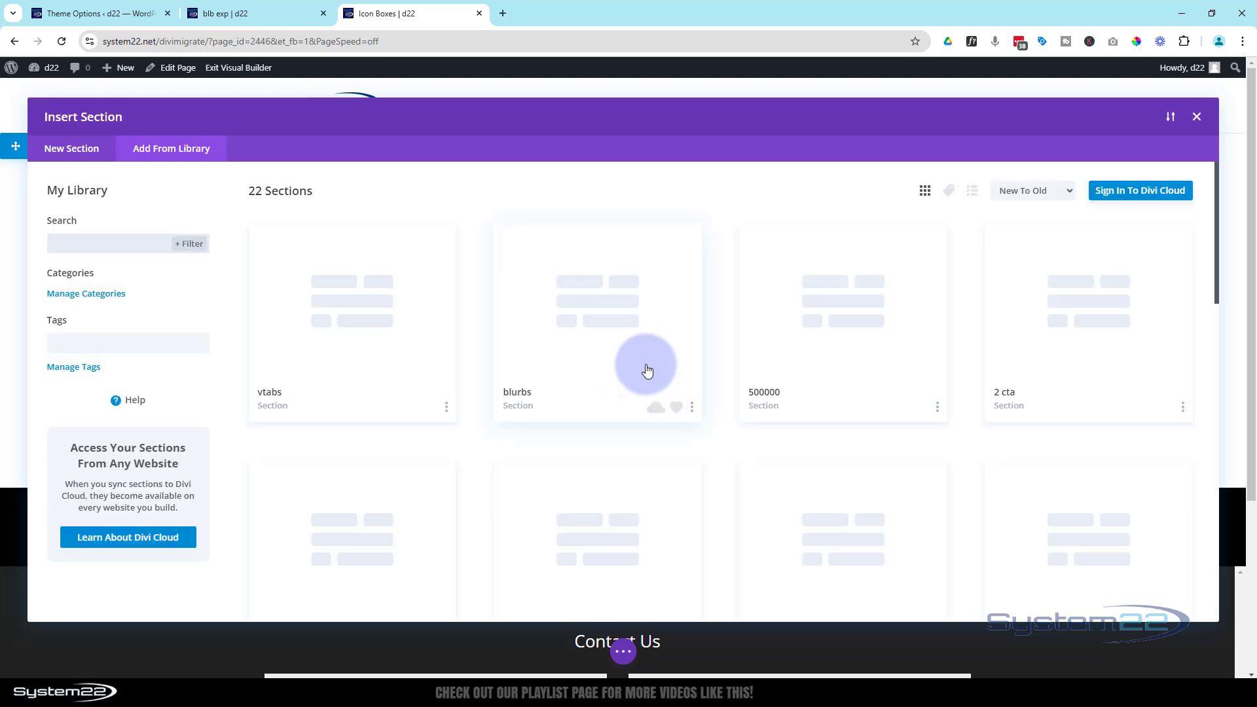
scroll(647, 370, down, 2)
scroll(651, 365, down, 3)
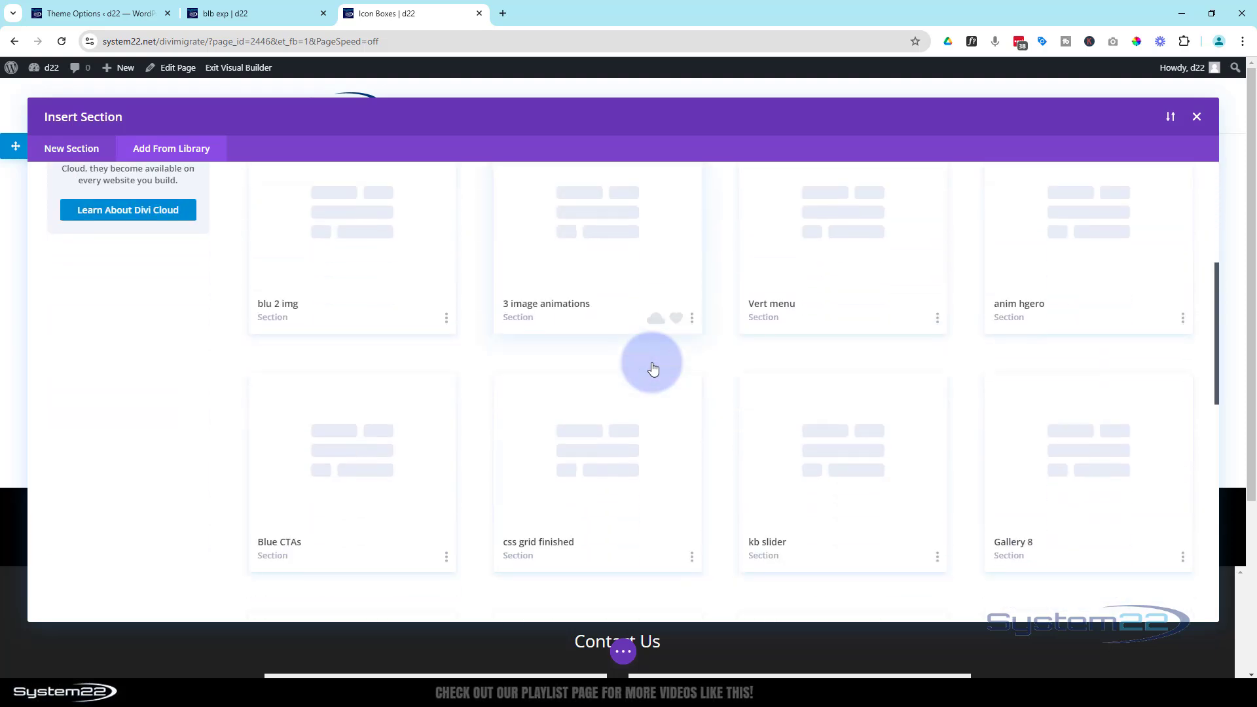
click(1030, 382)
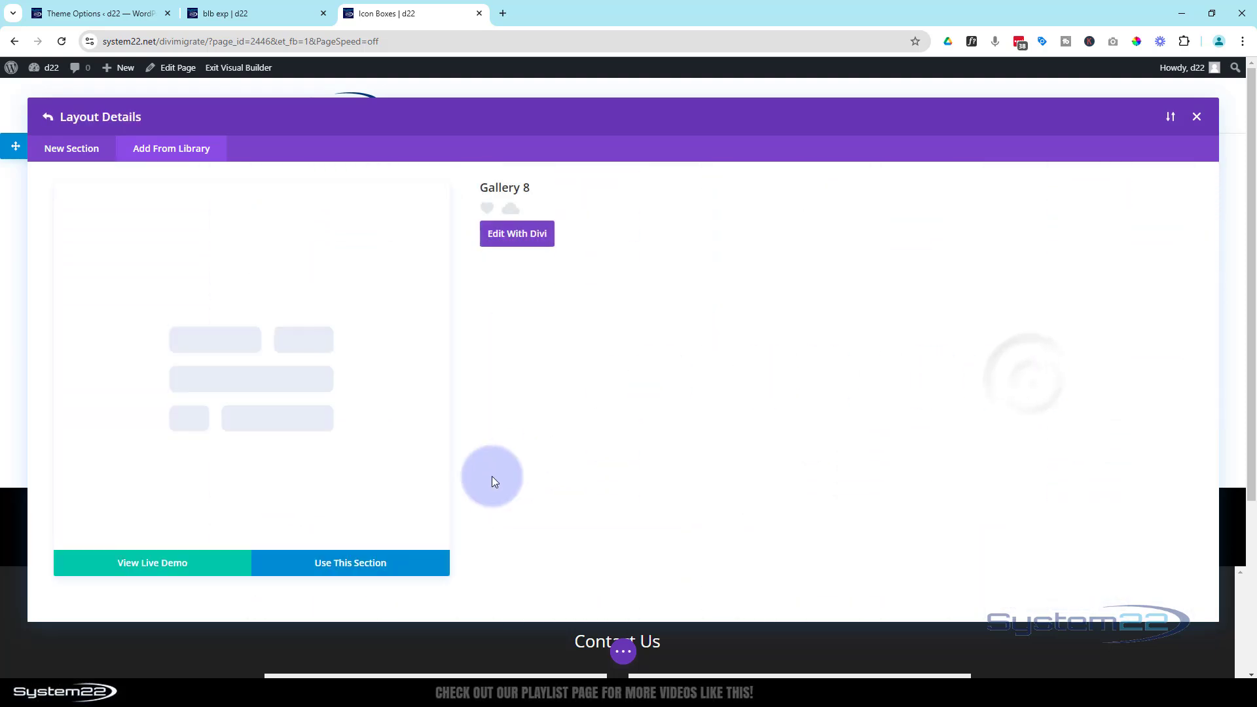
click(397, 563)
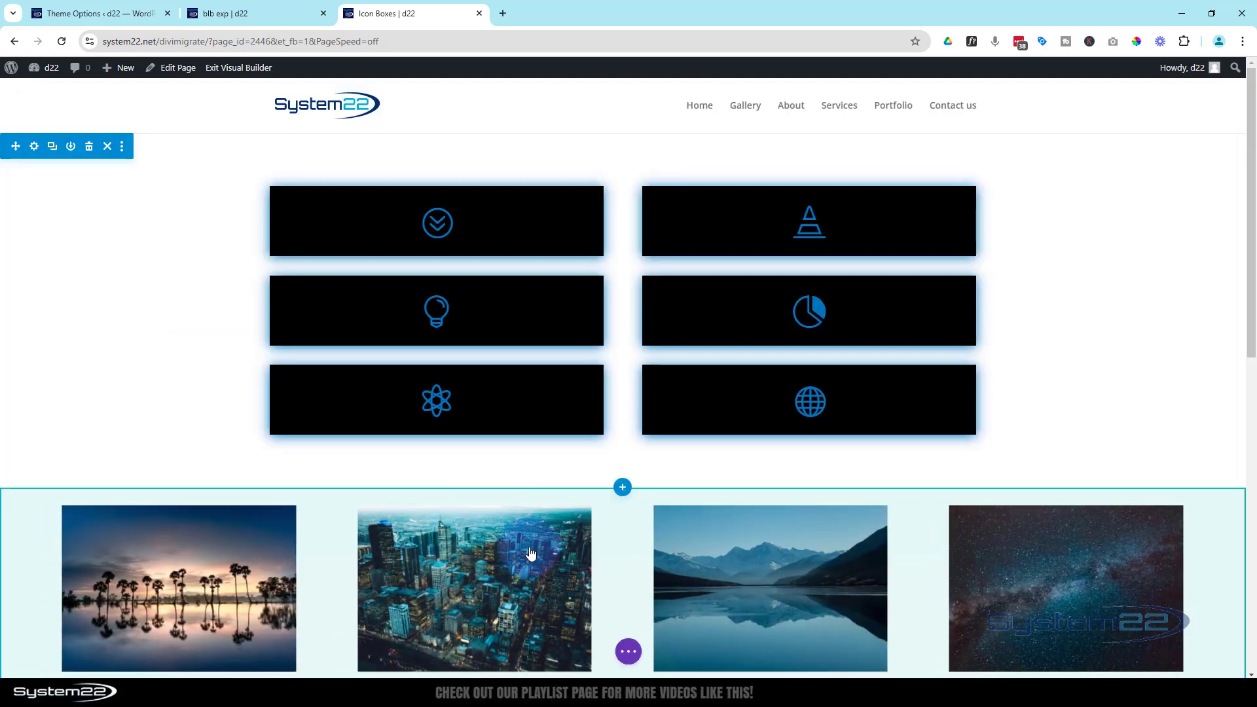
Save the page as a draft and exit the visual builder.
click(627, 652)
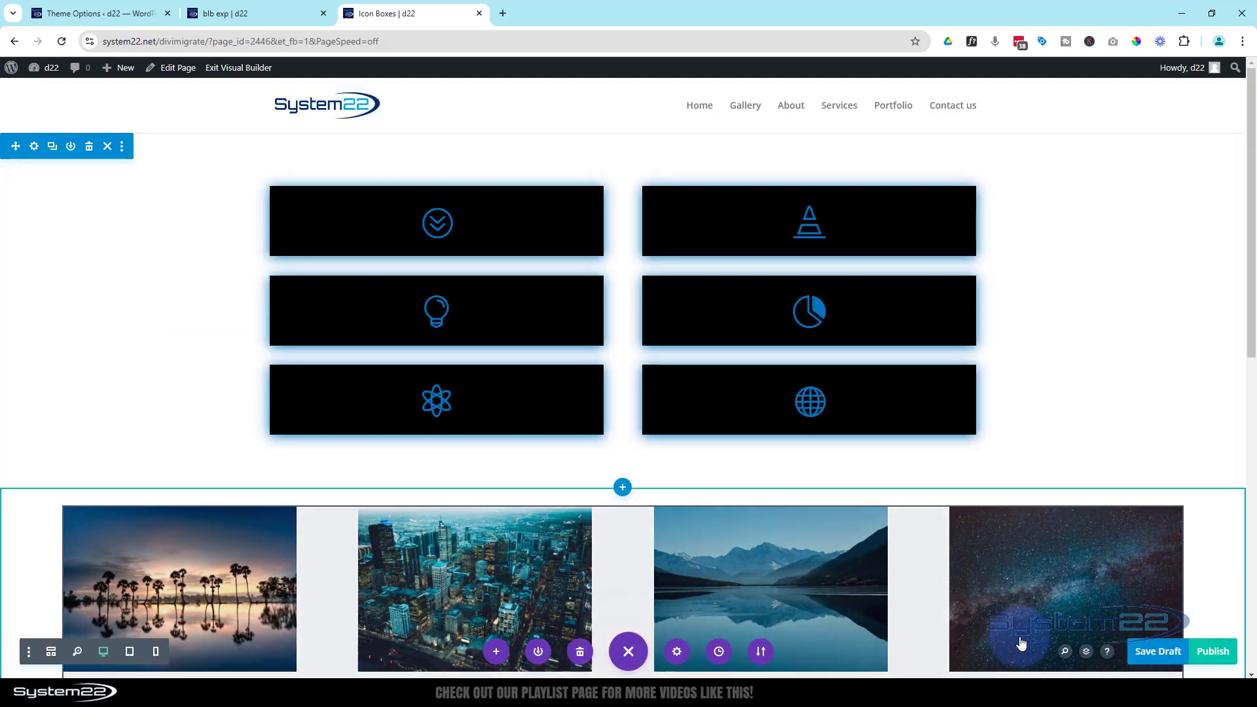
click(1146, 652)
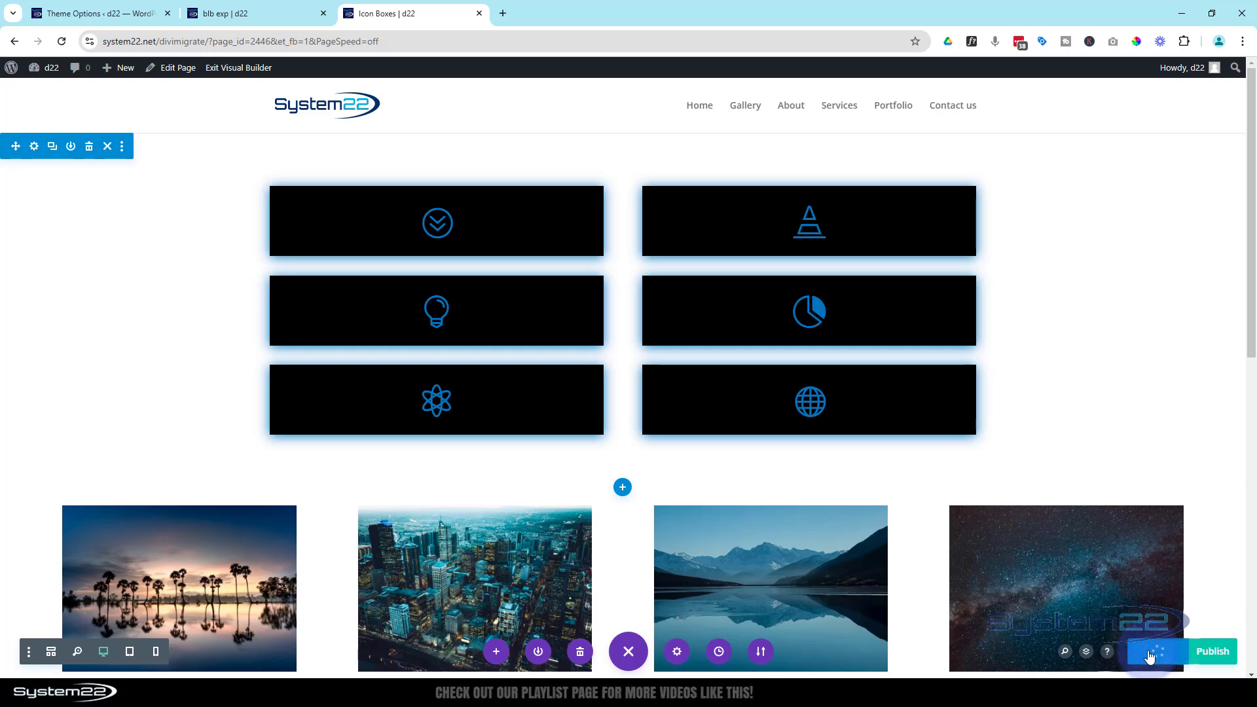
click(231, 67)
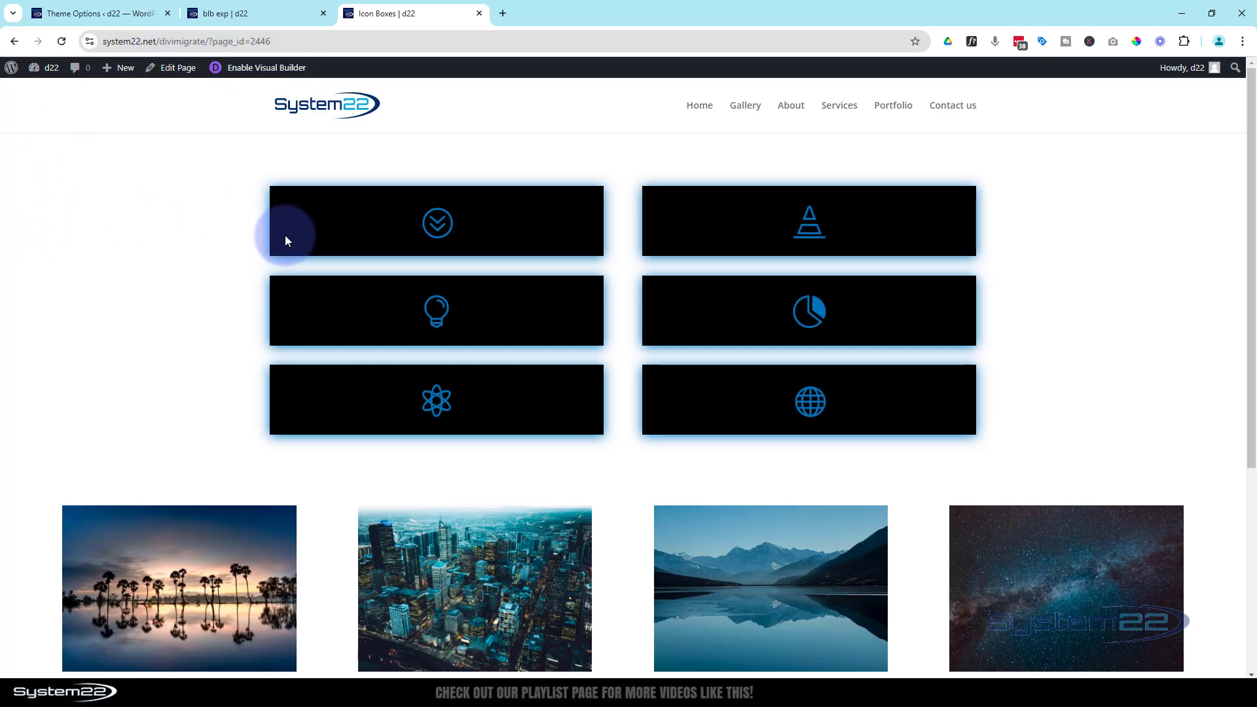
Check the hover expansion of the icon boxes in both columns on the front-end page.
mouse_move(286, 241)
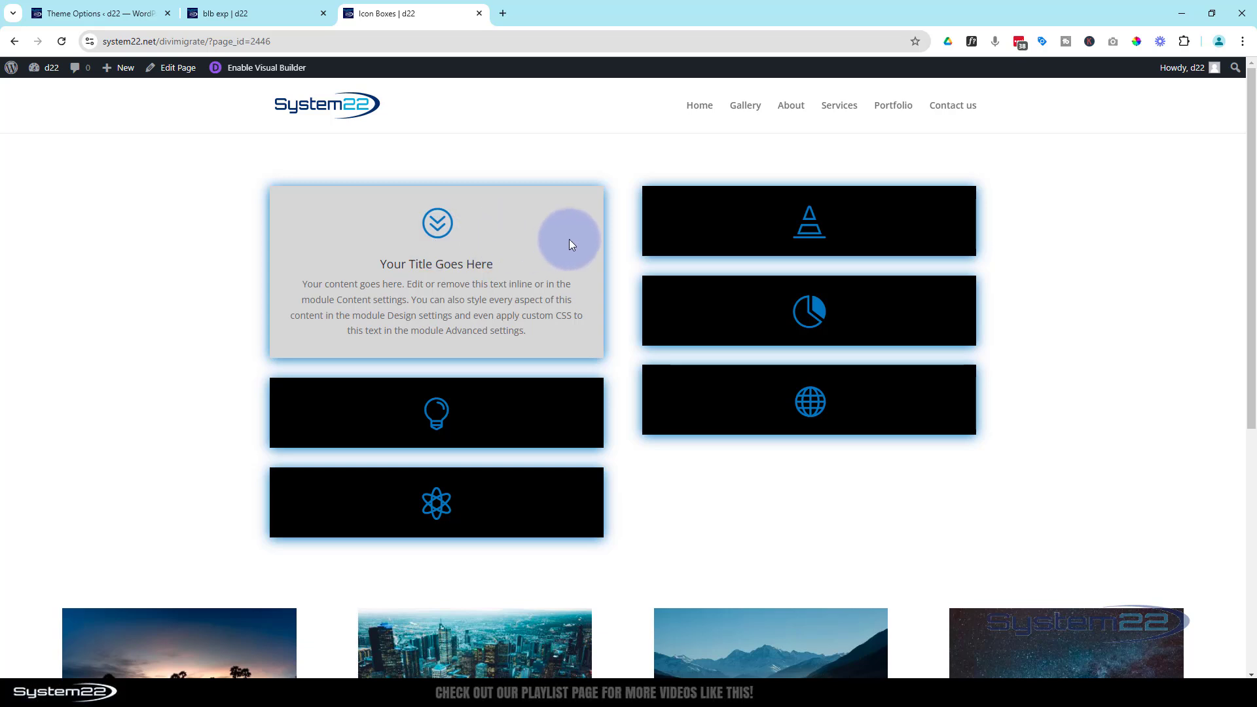
mouse_move(672, 239)
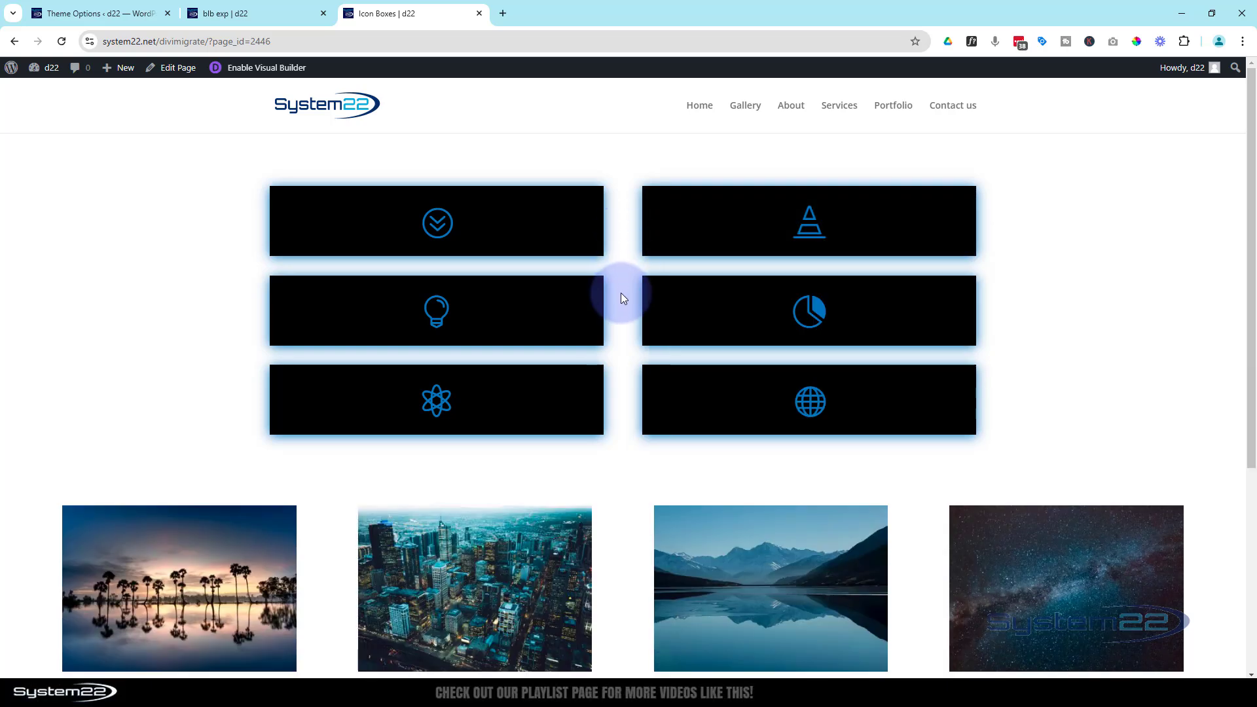
mouse_move(564, 308)
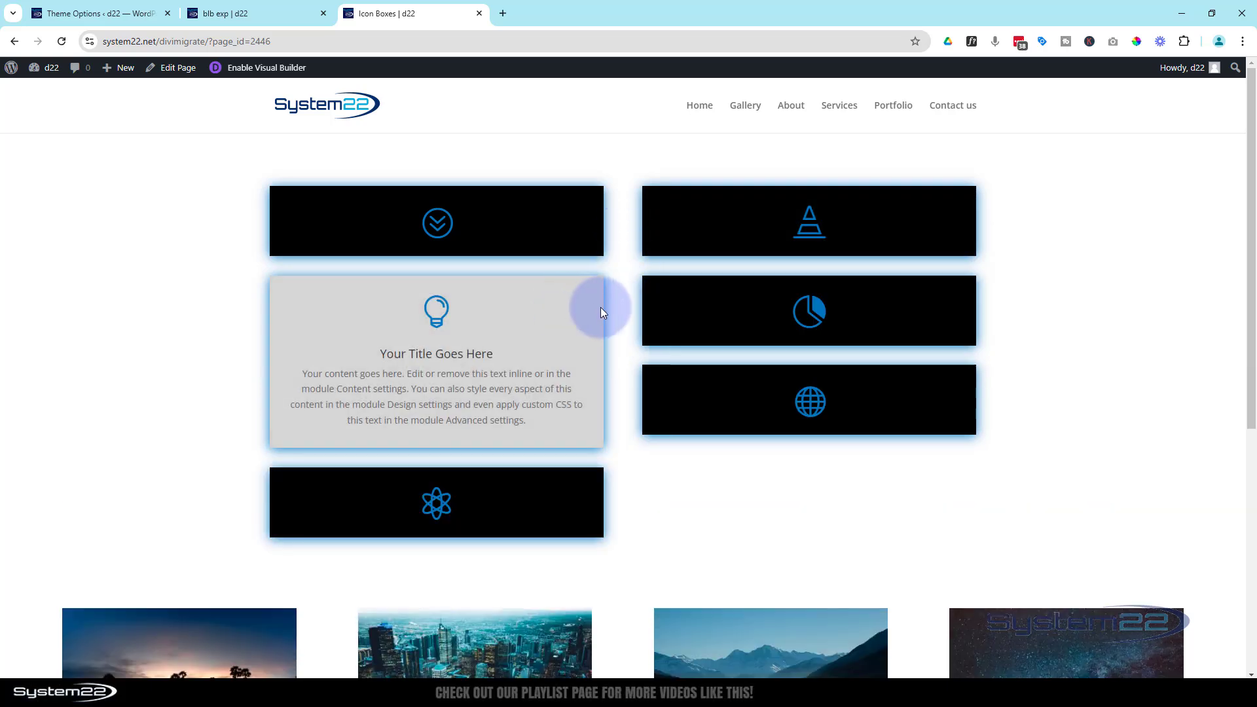
mouse_move(671, 308)
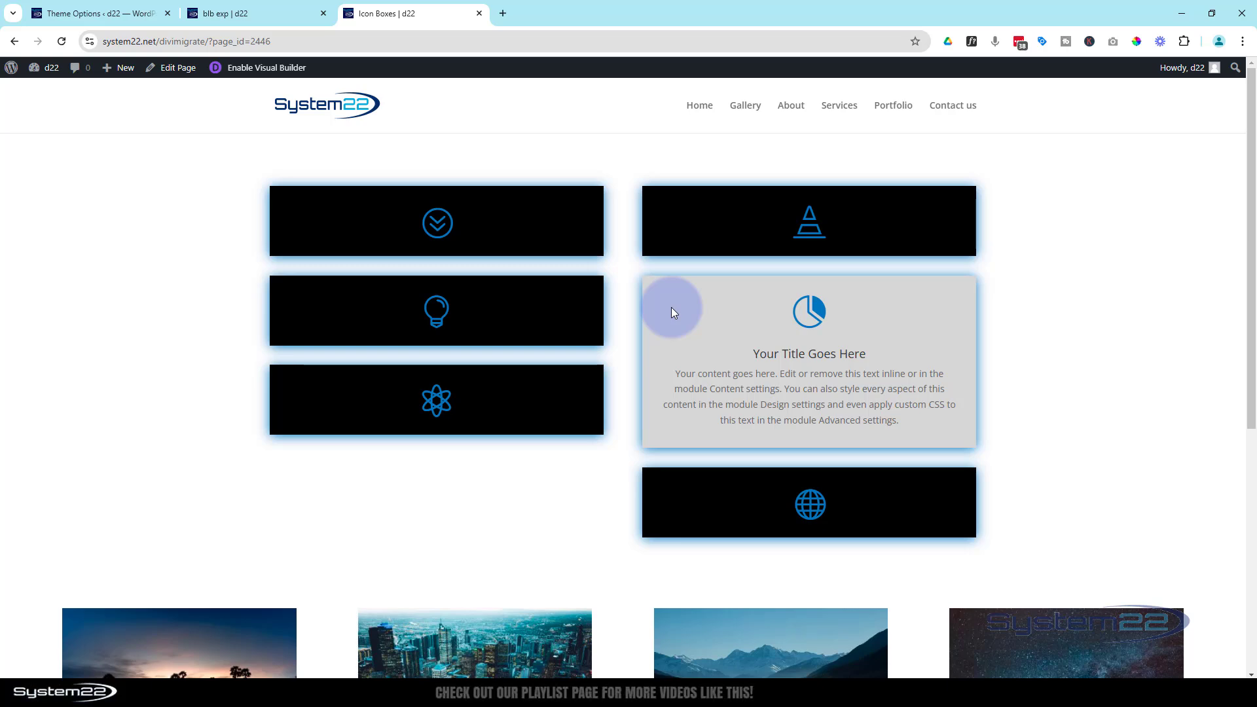
Reopen the page in the visual builder and set the icon-box section's minimum height to 80vh.
mouse_move(555, 407)
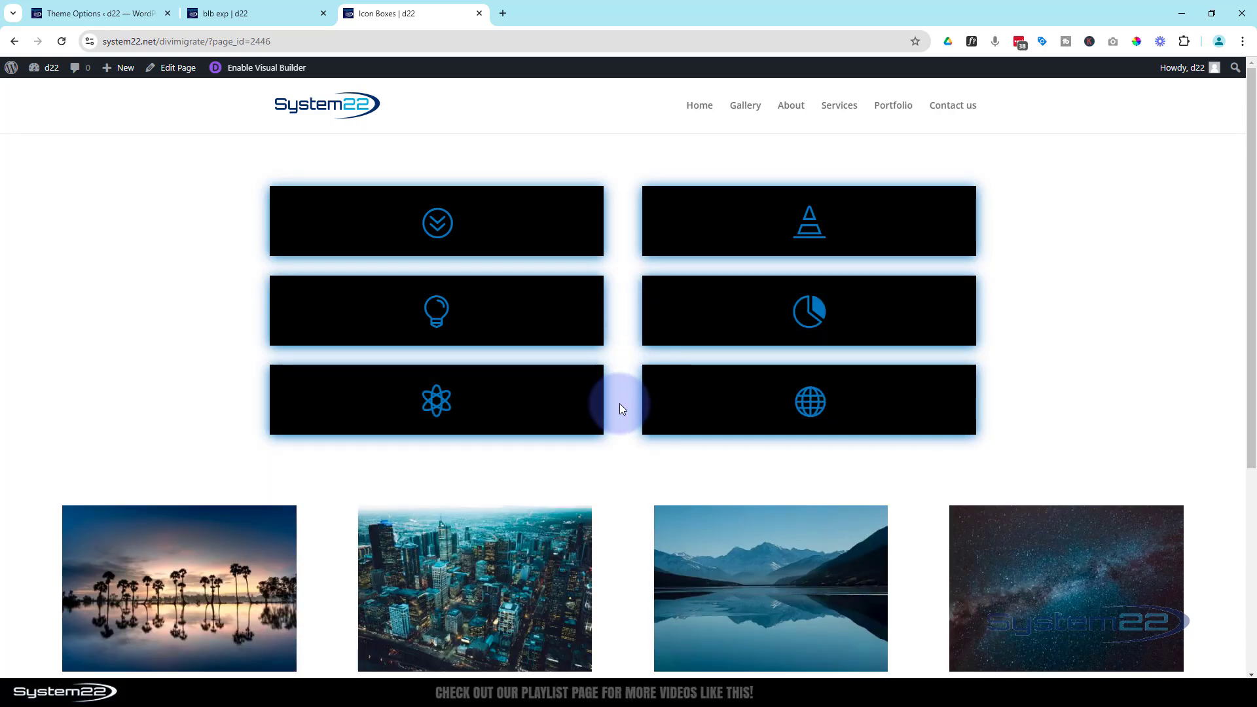
mouse_move(674, 407)
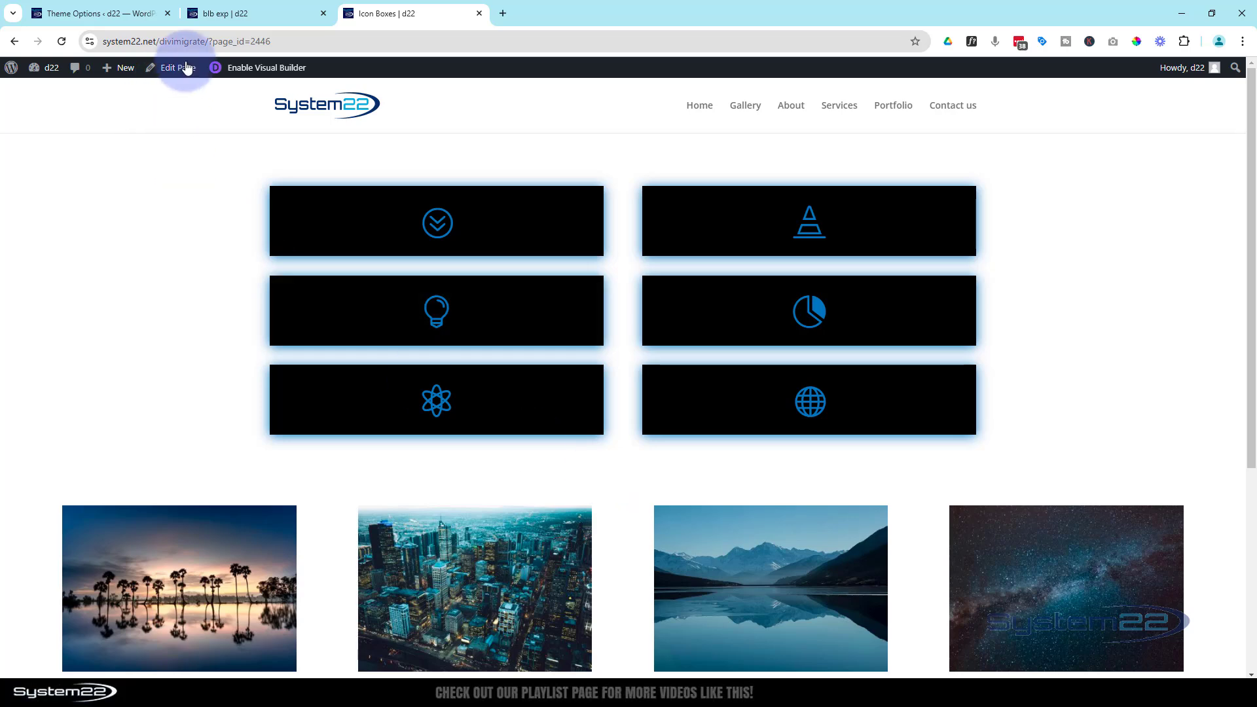
click(263, 67)
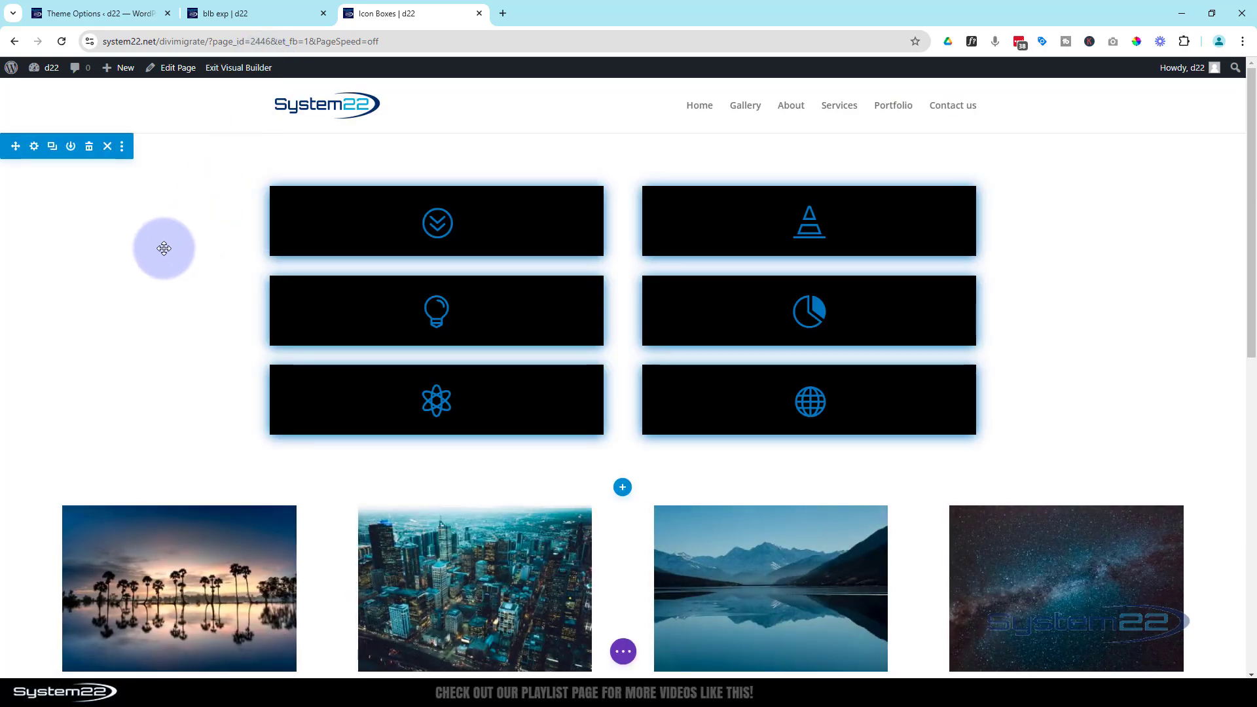
click(35, 147)
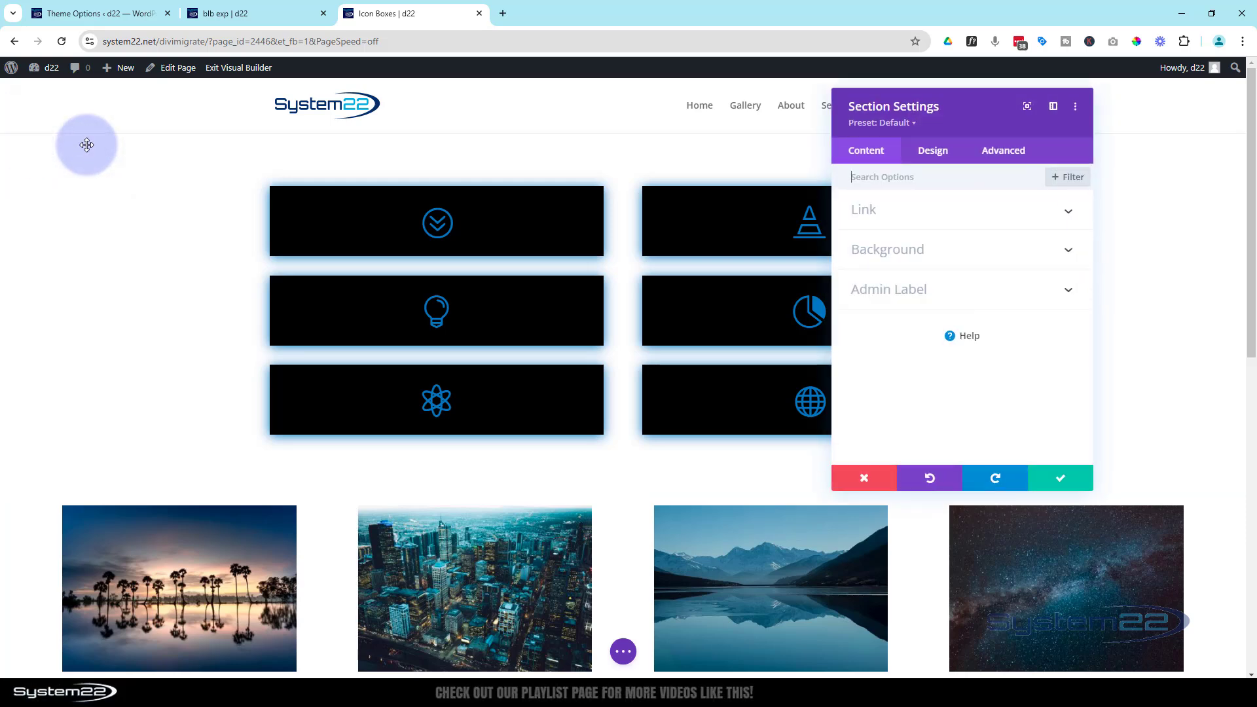
click(932, 156)
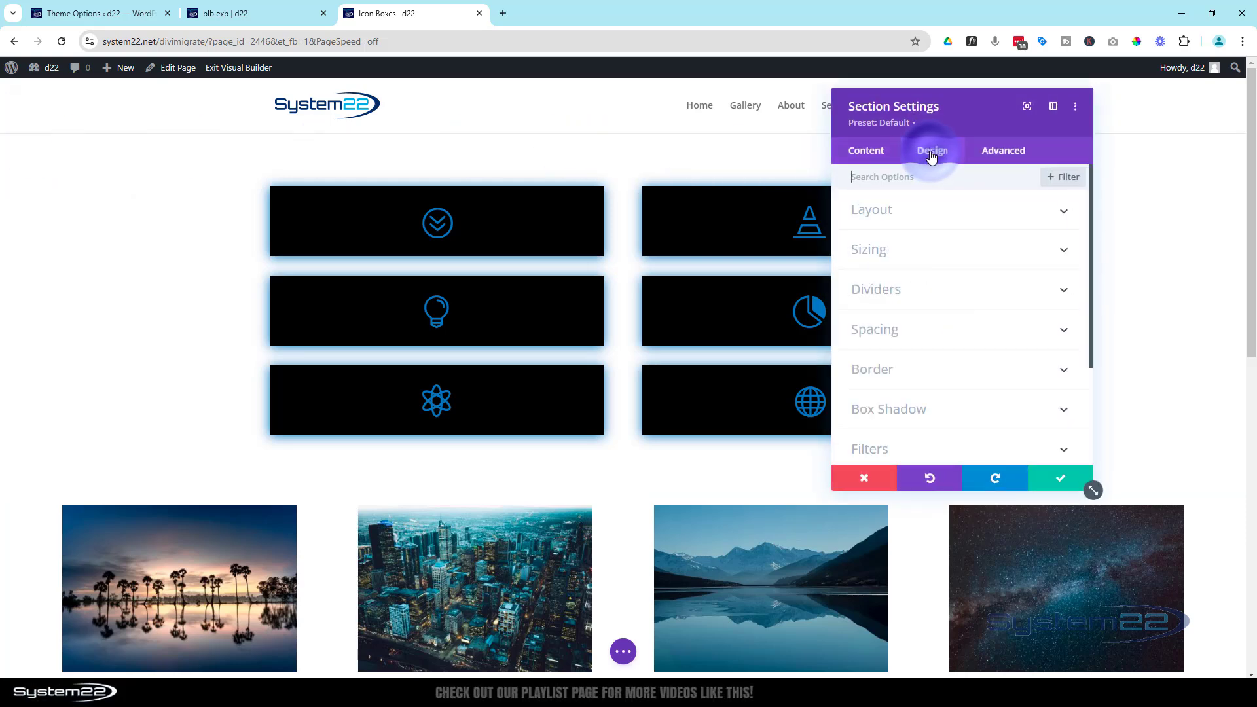
click(935, 260)
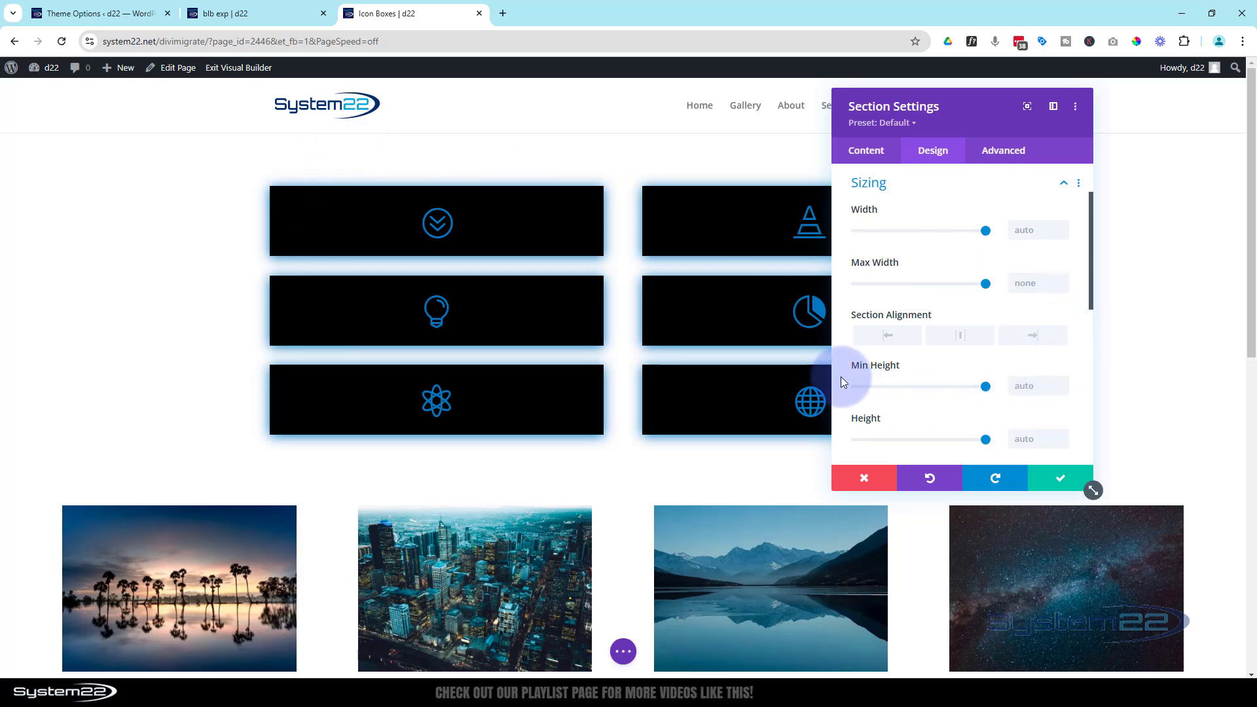
click(1029, 387)
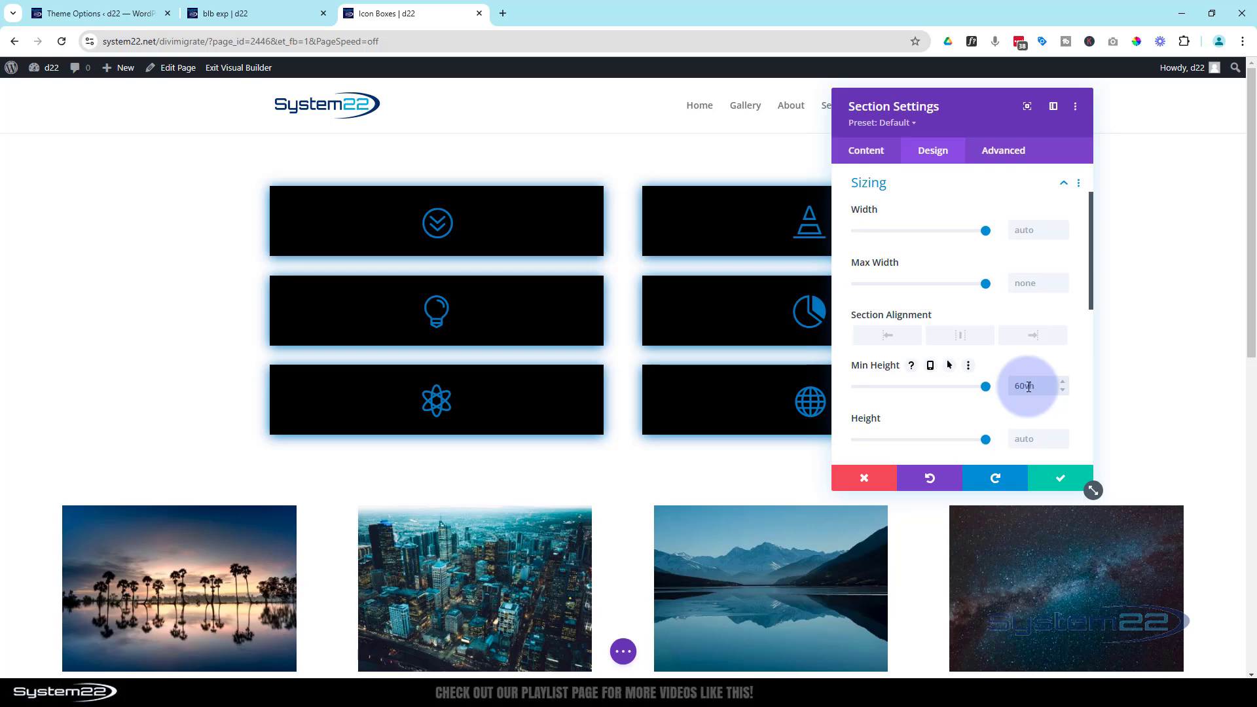
drag(1017, 389, 1021, 389)
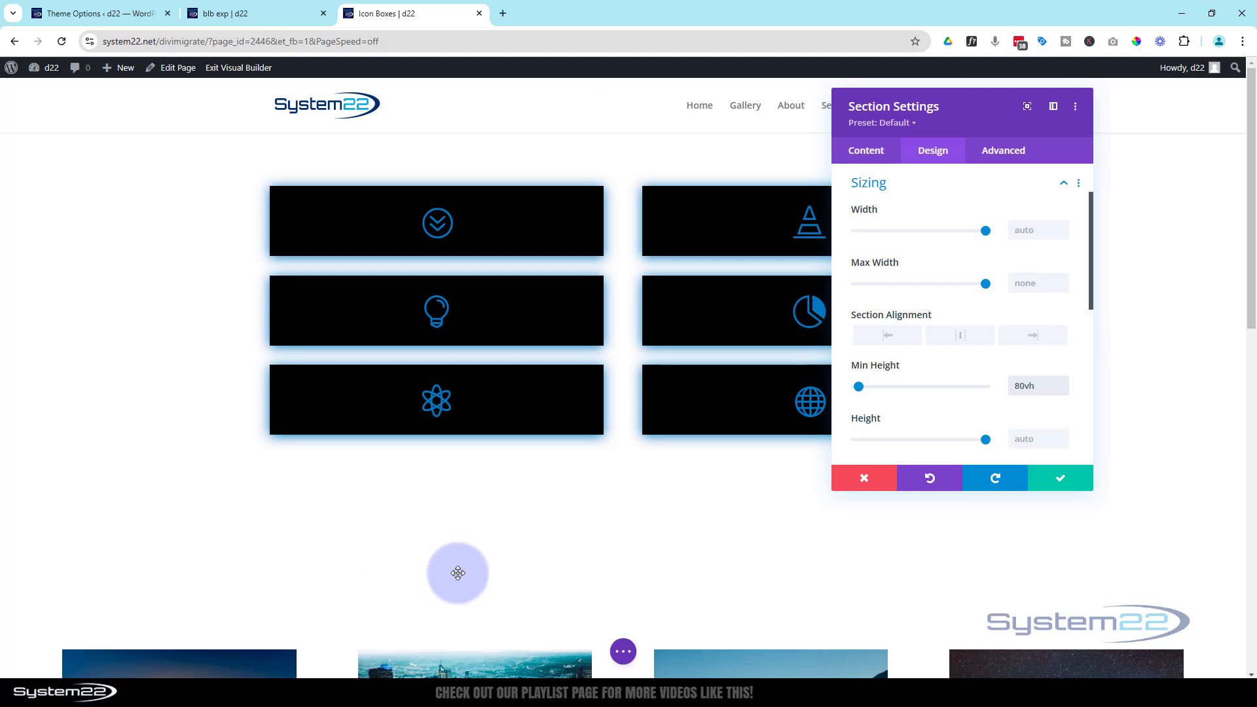
Add the neon sci-fi corridor picture from the media library as the icon-box section's background image and save the section settings.
click(870, 150)
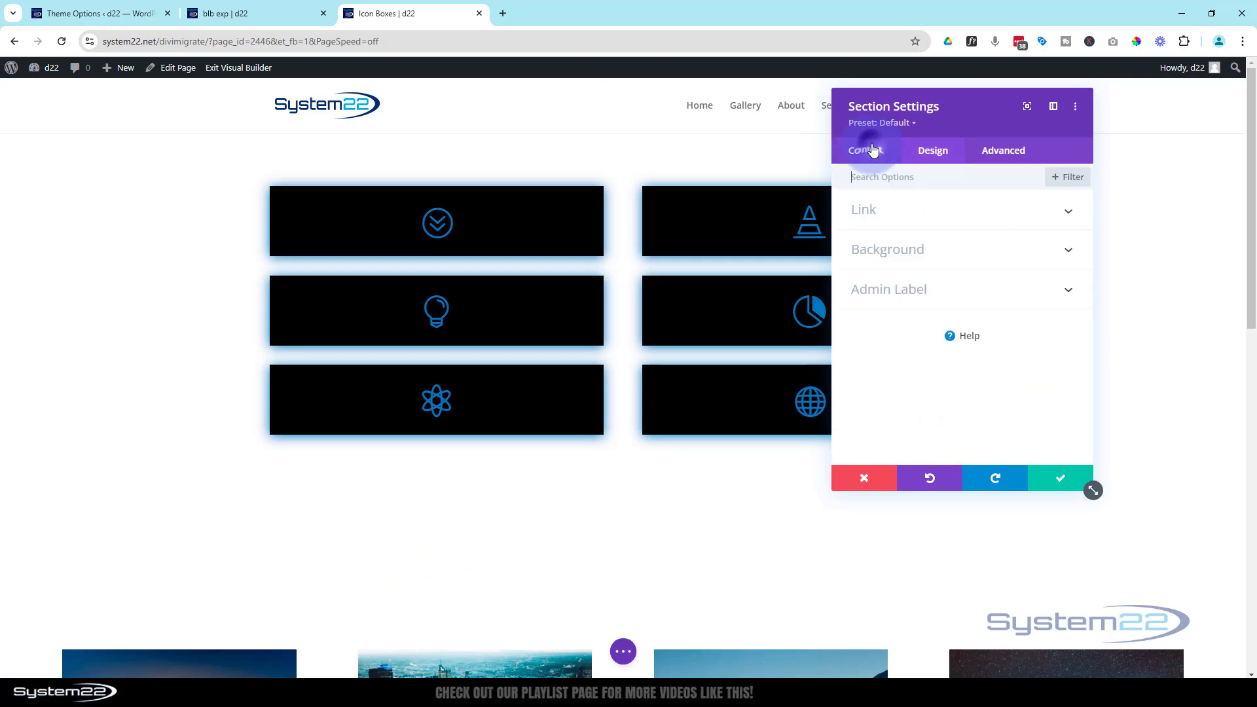
click(902, 254)
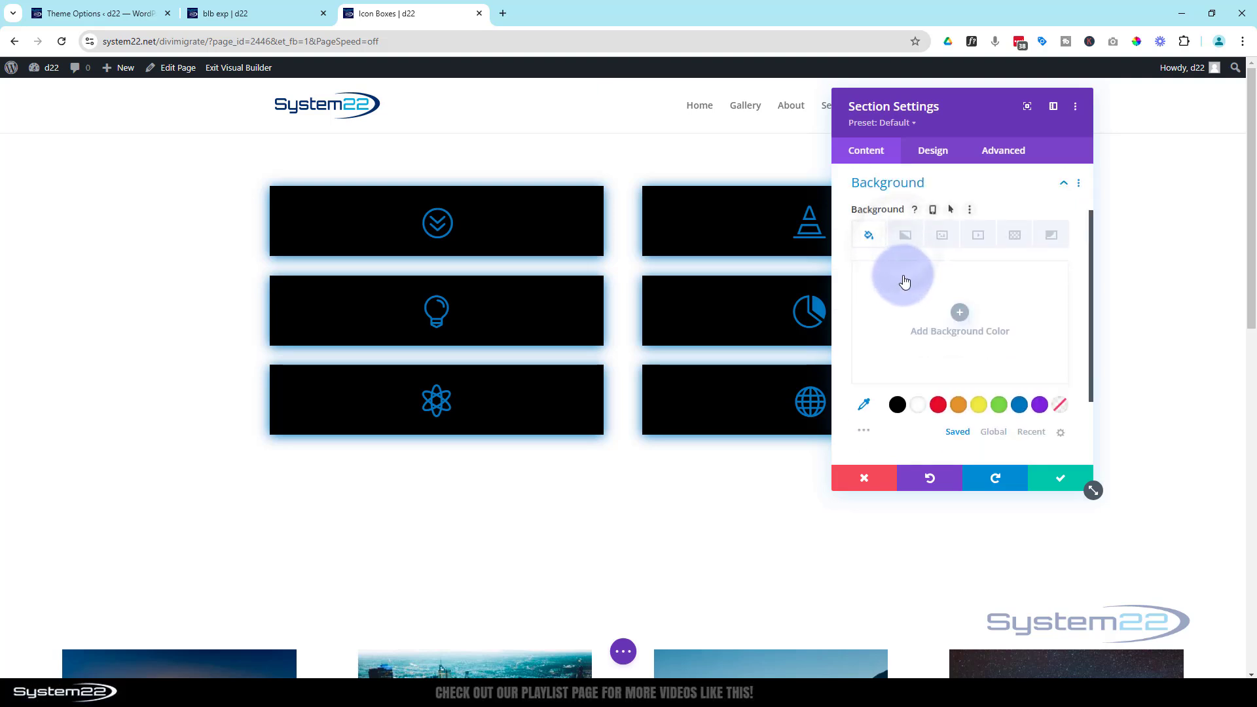
click(943, 237)
click(960, 312)
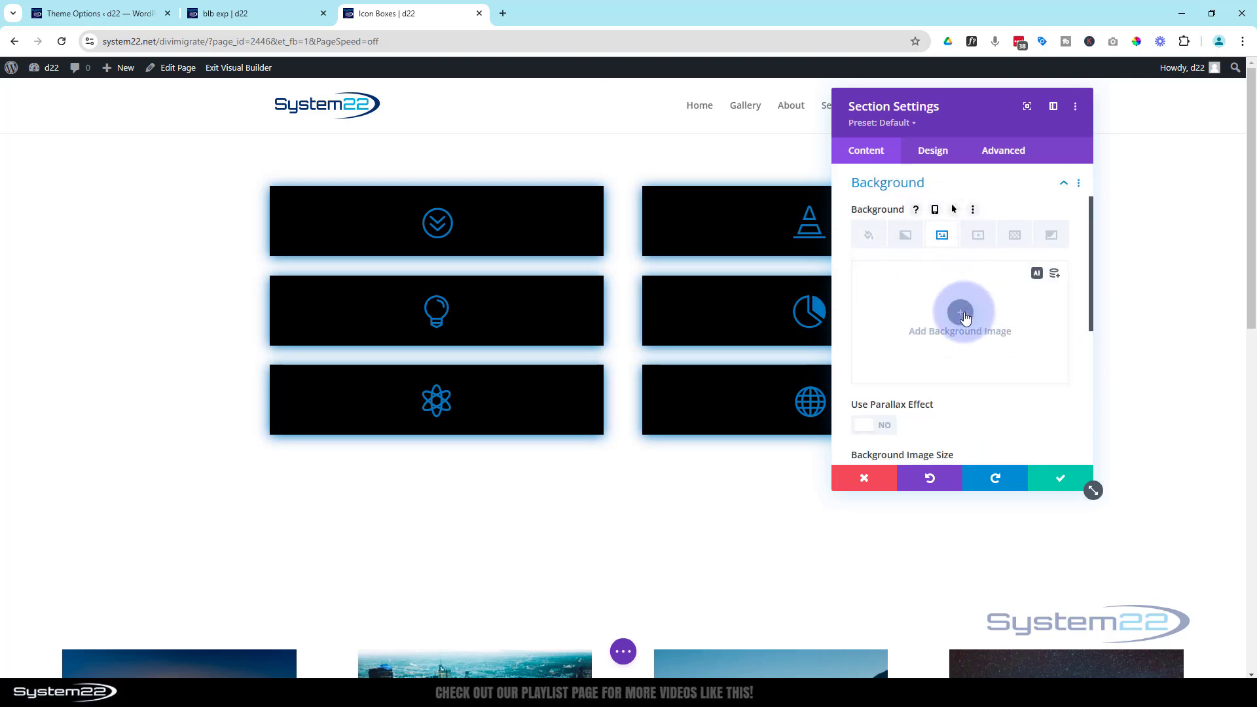
click(585, 331)
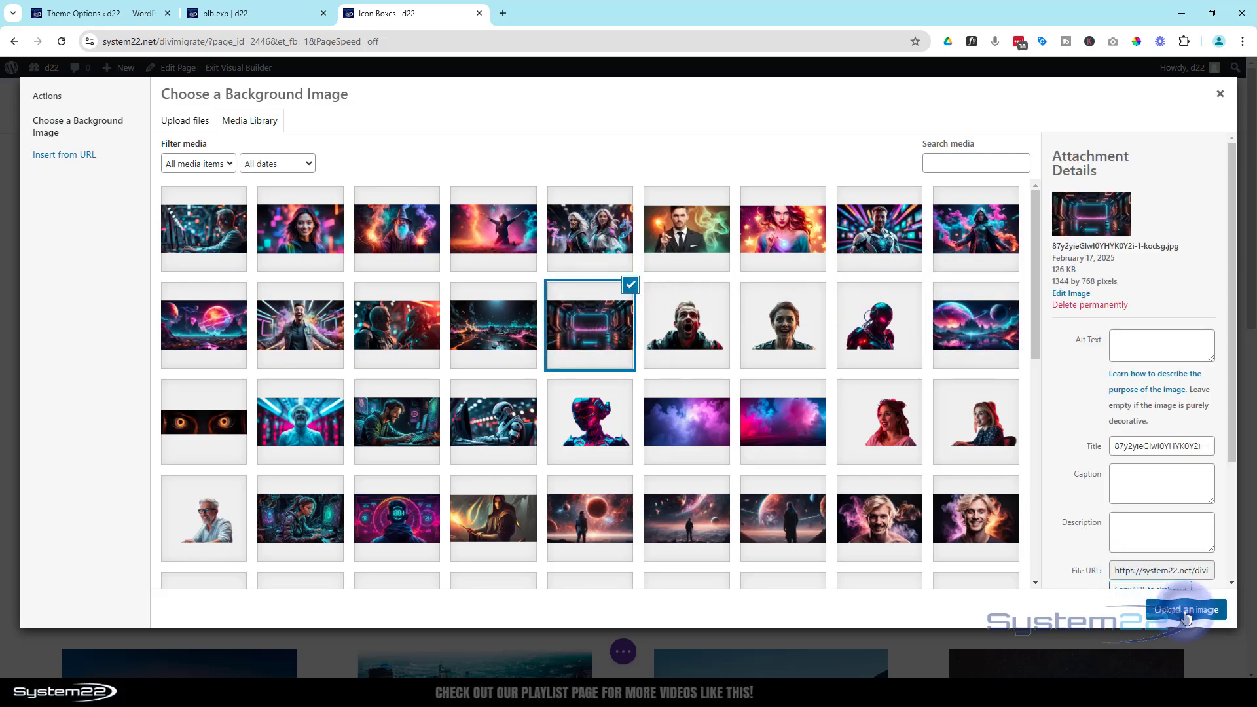
click(1186, 611)
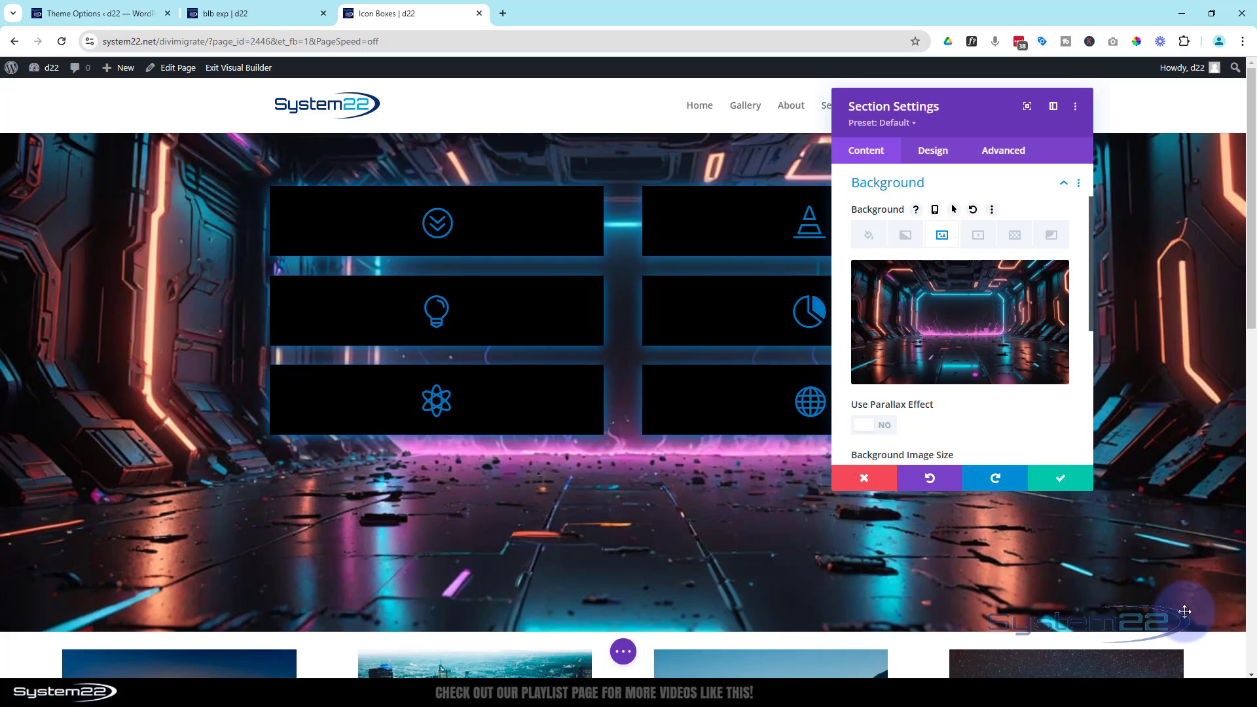
click(1069, 484)
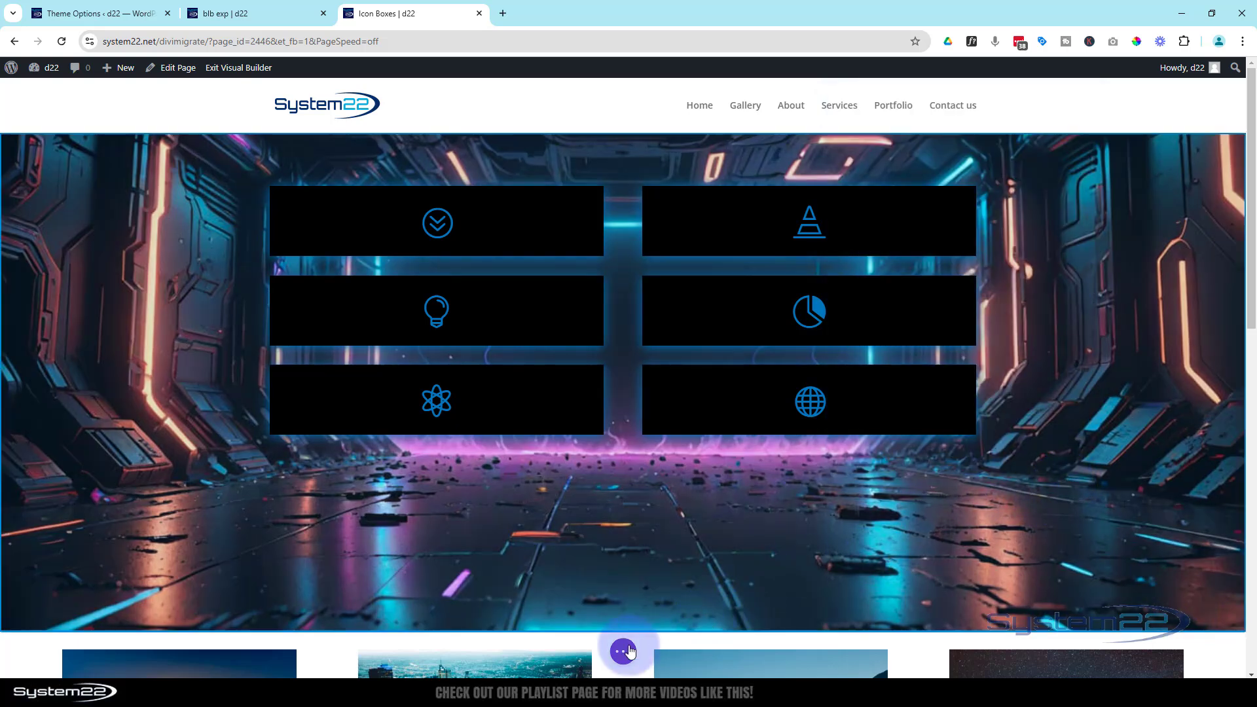
Save the updated page as a draft and exit the visual builder.
click(628, 651)
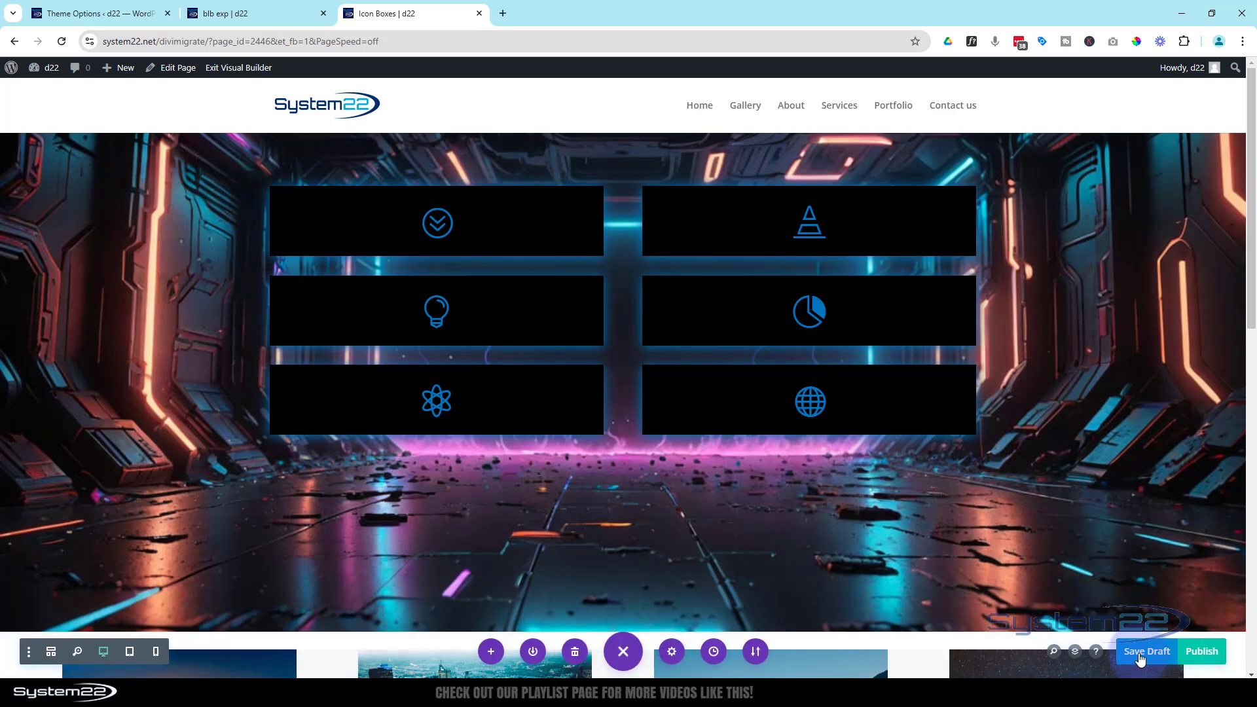
click(1140, 655)
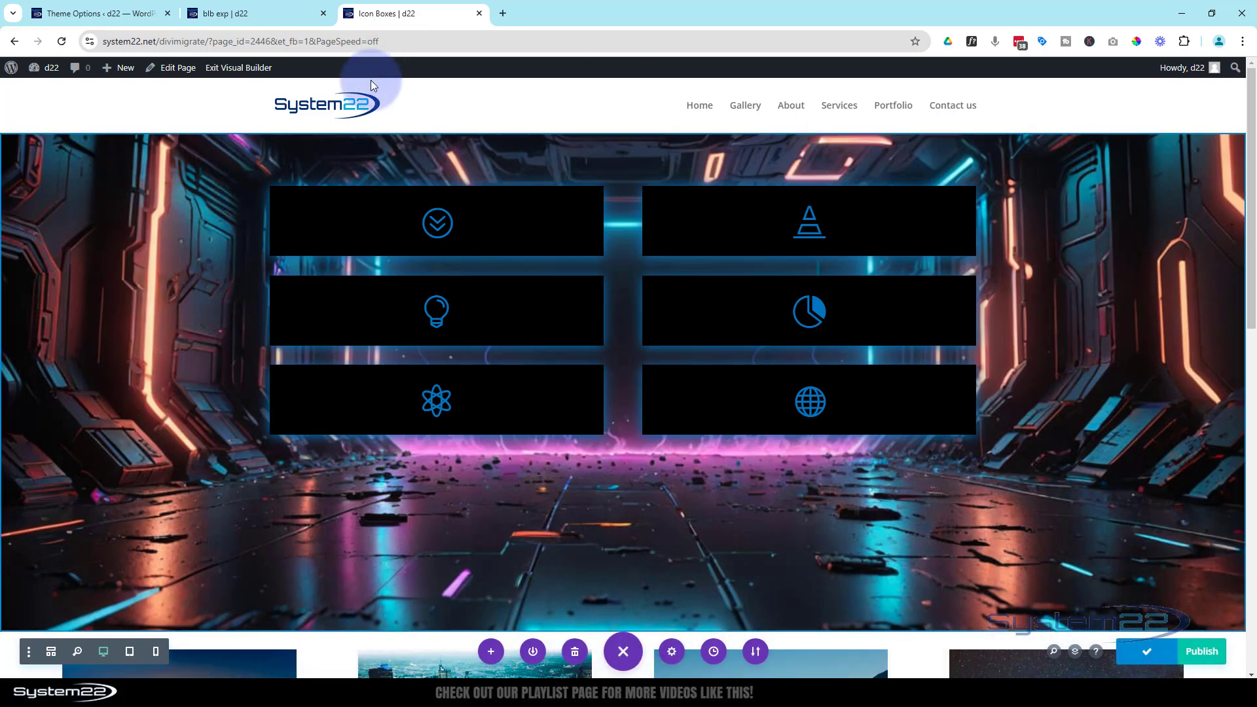
click(248, 67)
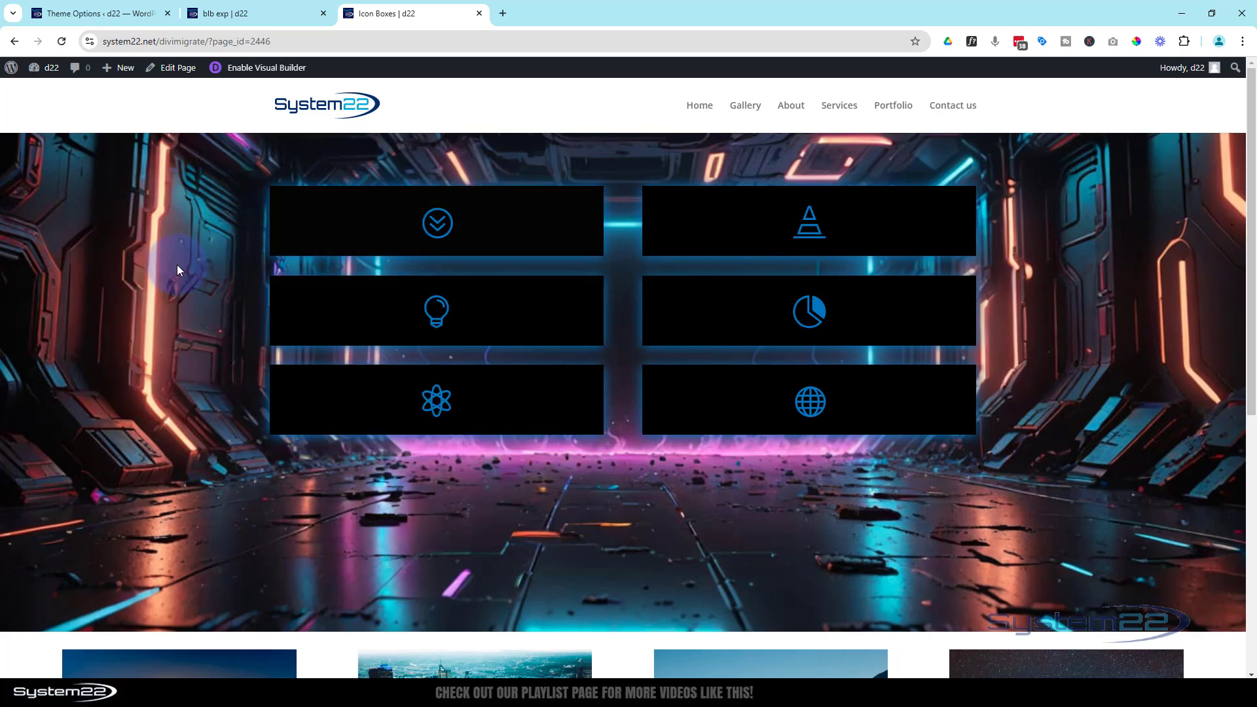
Check on the front-end page how the icon boxes expand over the background image without shifting the gallery beneath.
mouse_move(339, 315)
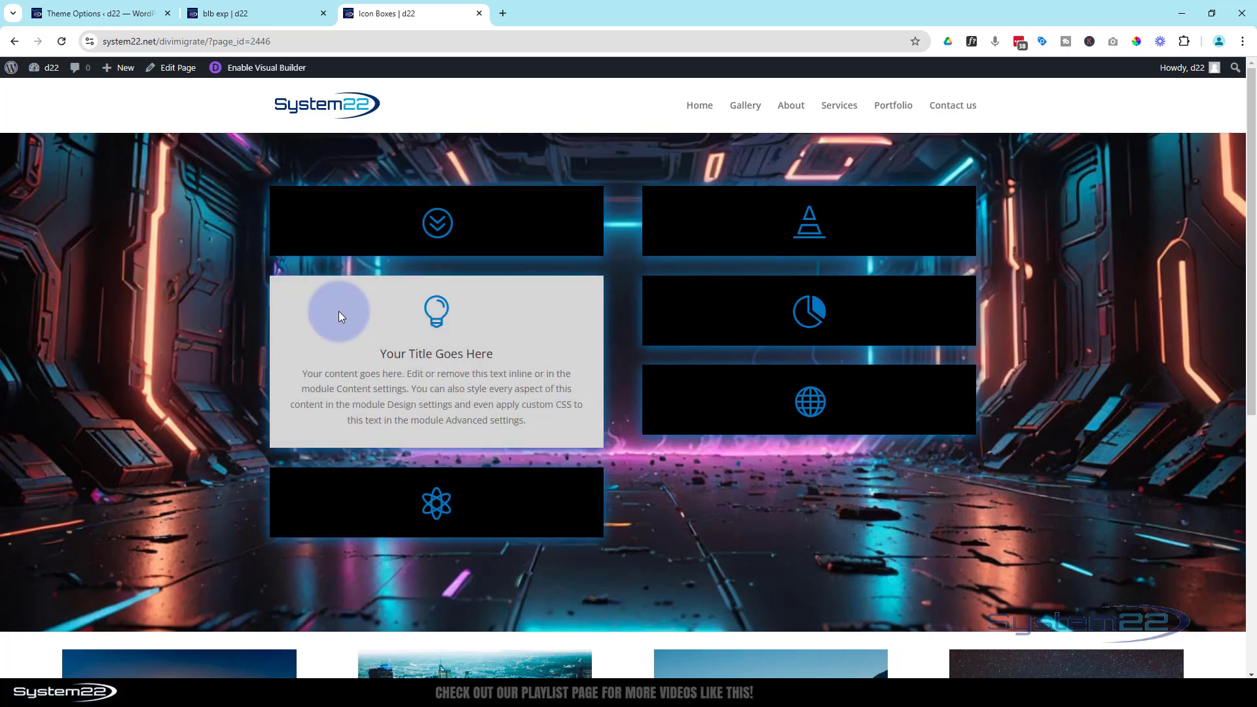
mouse_move(312, 411)
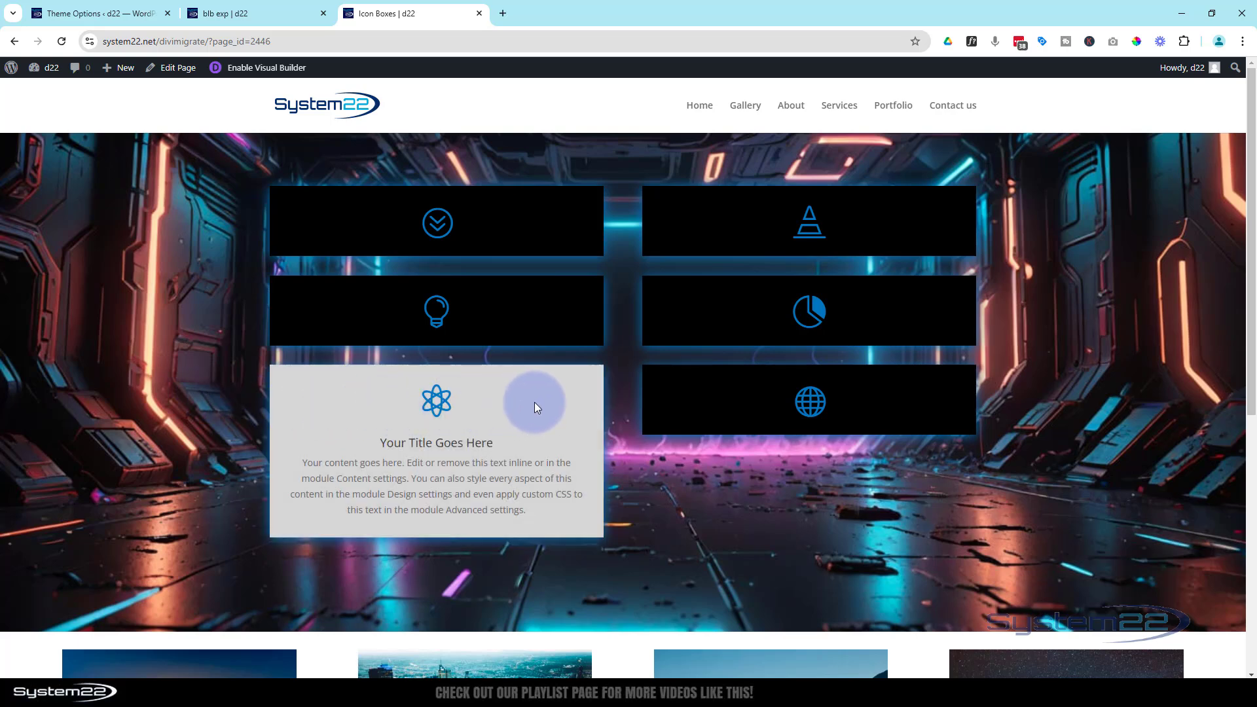
mouse_move(701, 310)
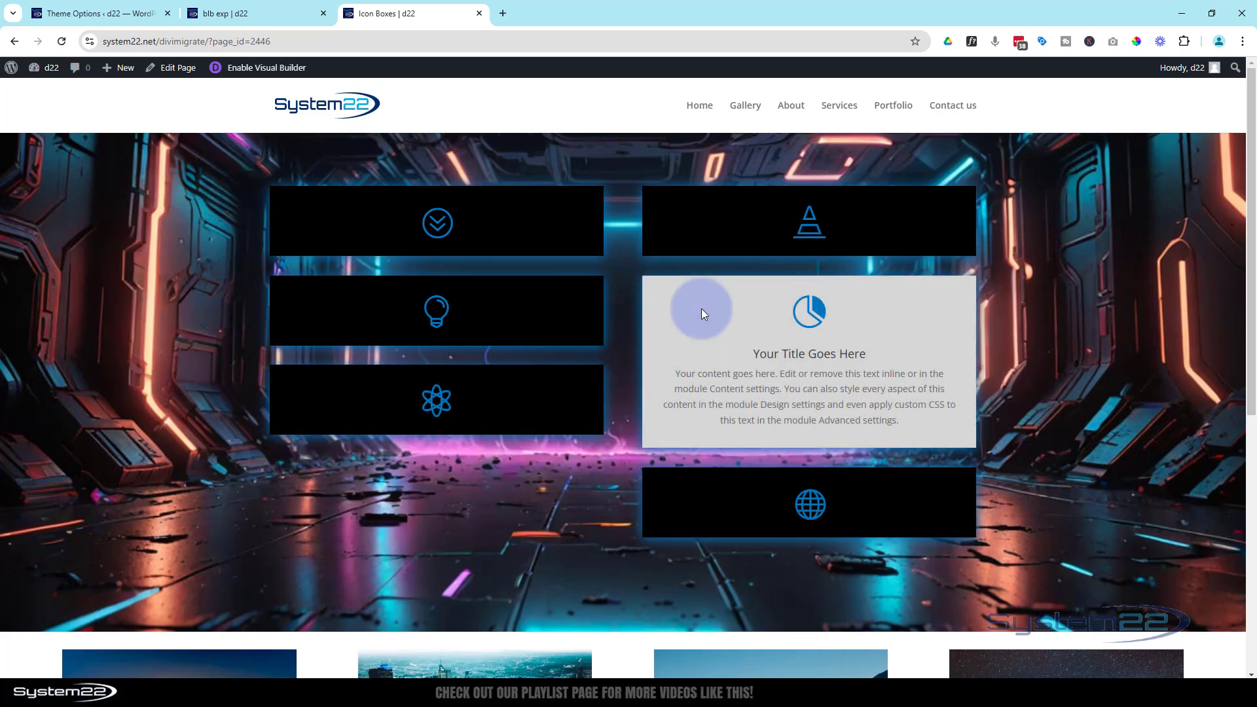
mouse_move(559, 243)
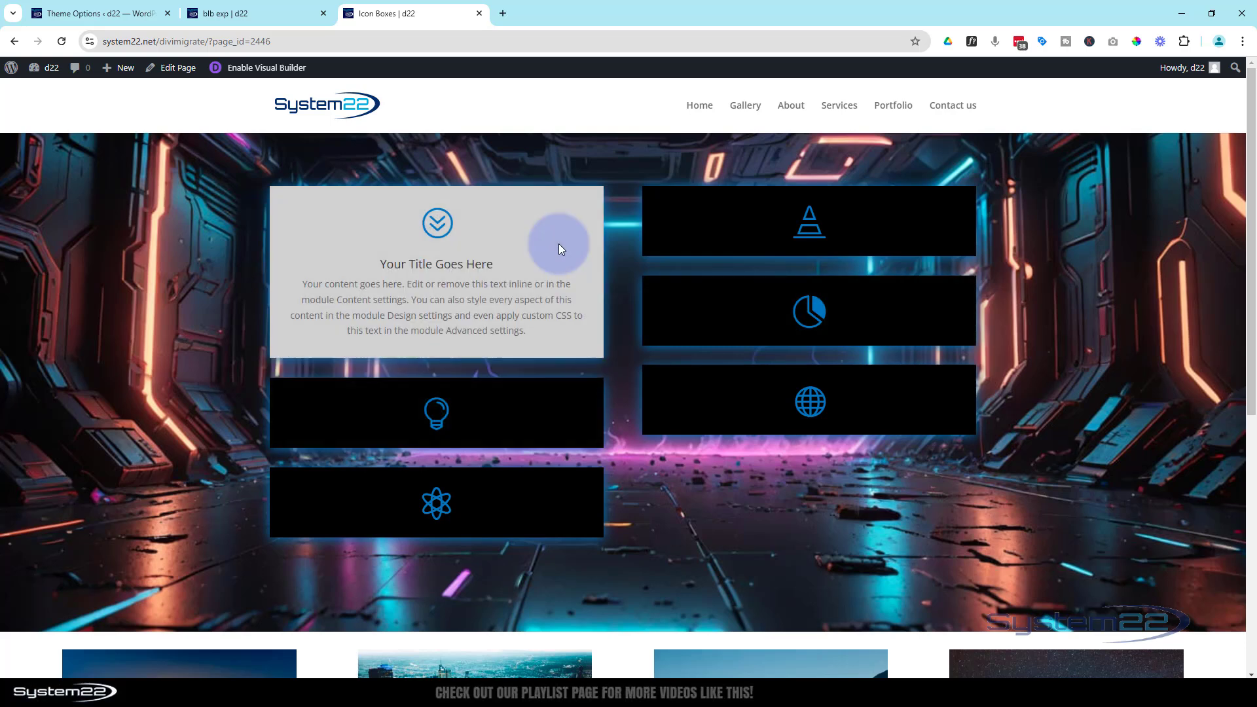
mouse_move(564, 299)
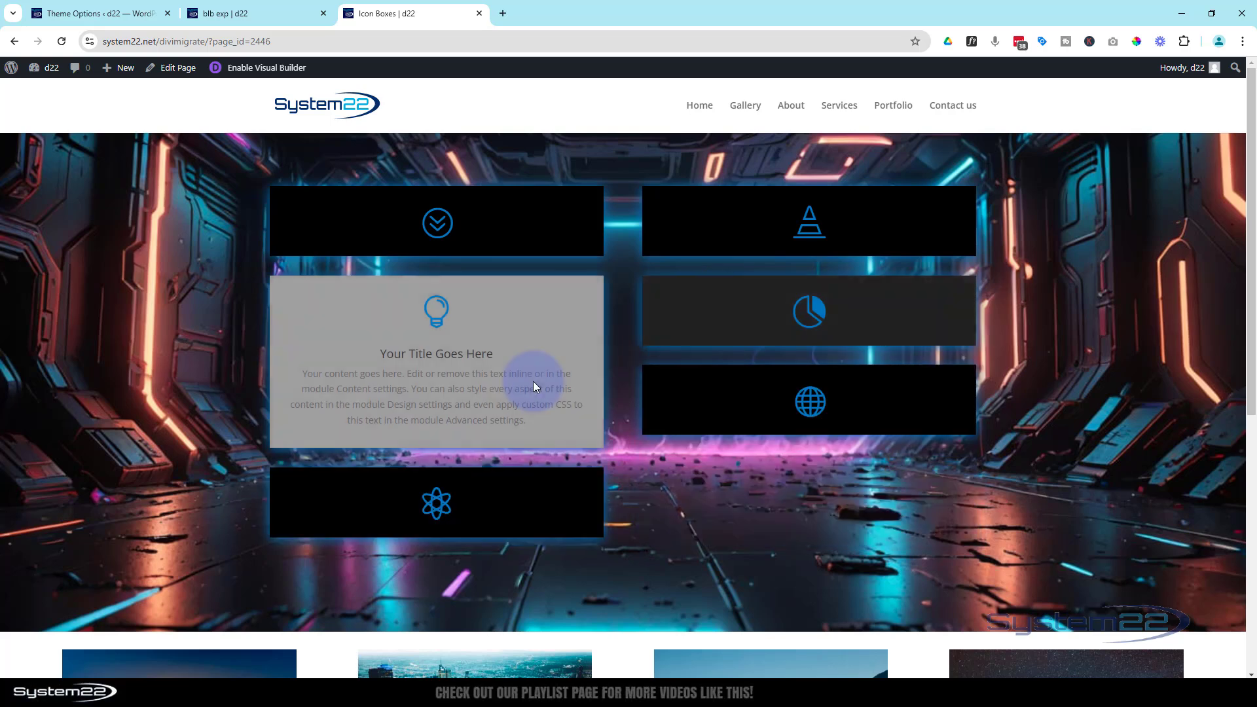
mouse_move(538, 410)
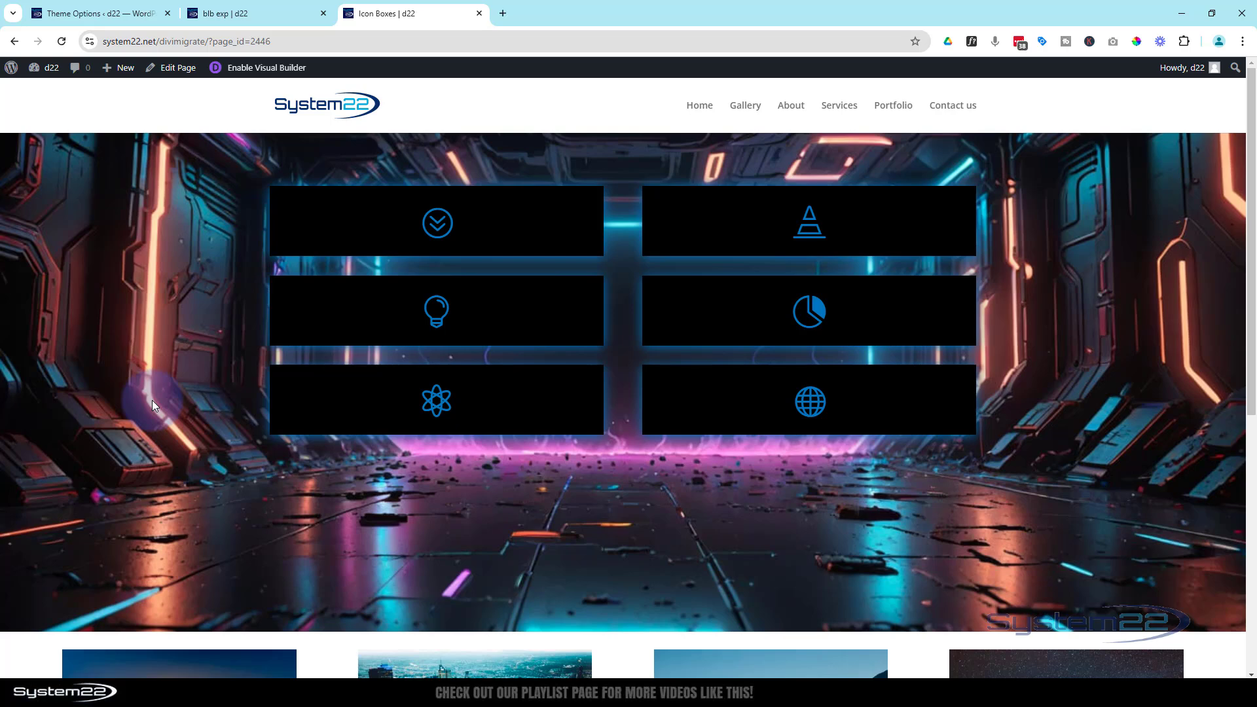
mouse_move(286, 218)
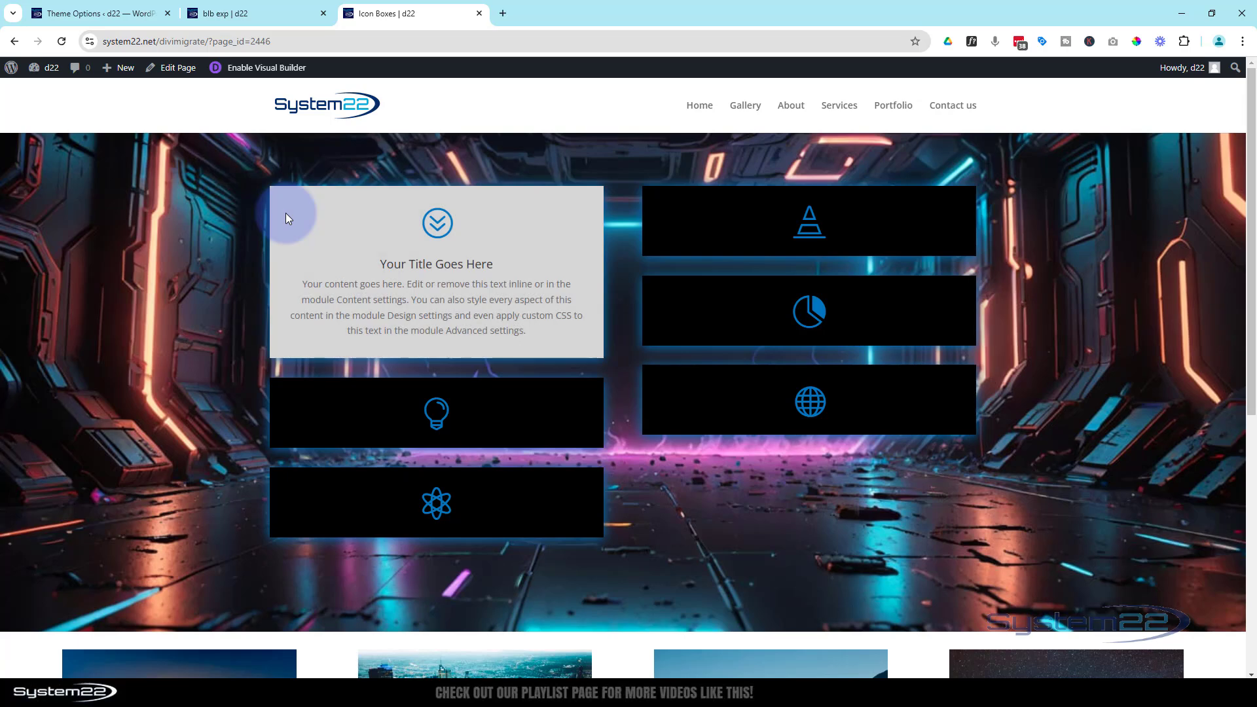